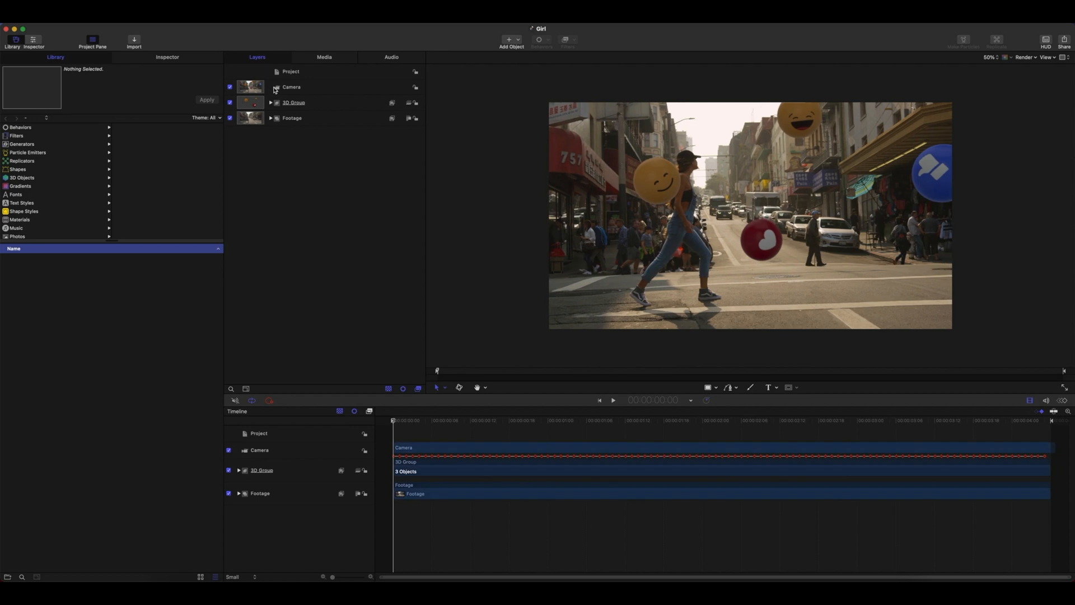
- Examine the objects nested in 3D Group 1, toggling the Smile object's visibility off and back on
left_click(271, 103)
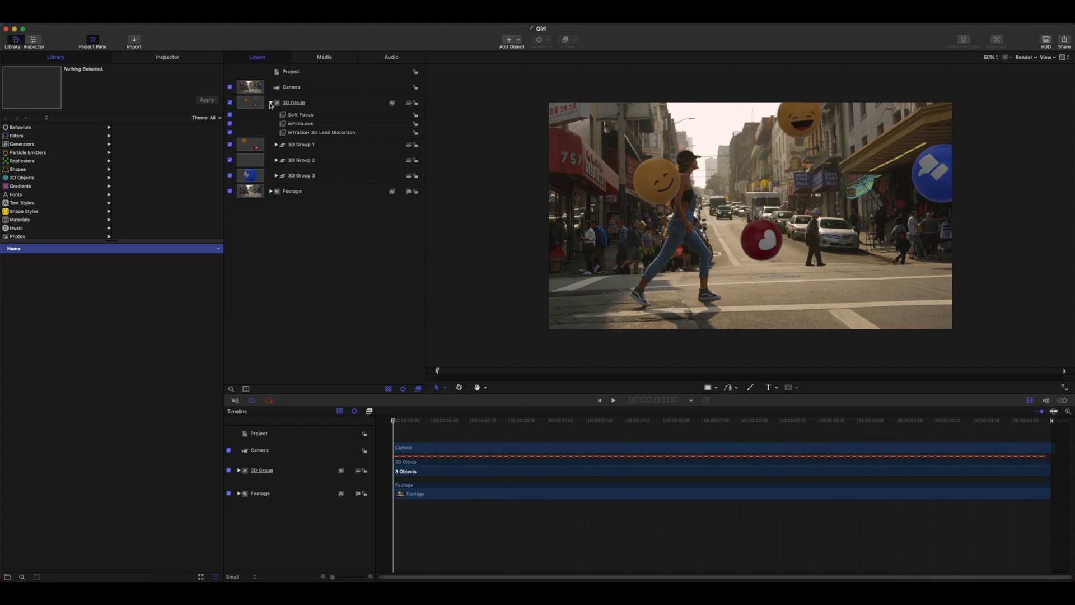
left_click(275, 145)
left_click(229, 161)
left_click(230, 161)
left_click(231, 176)
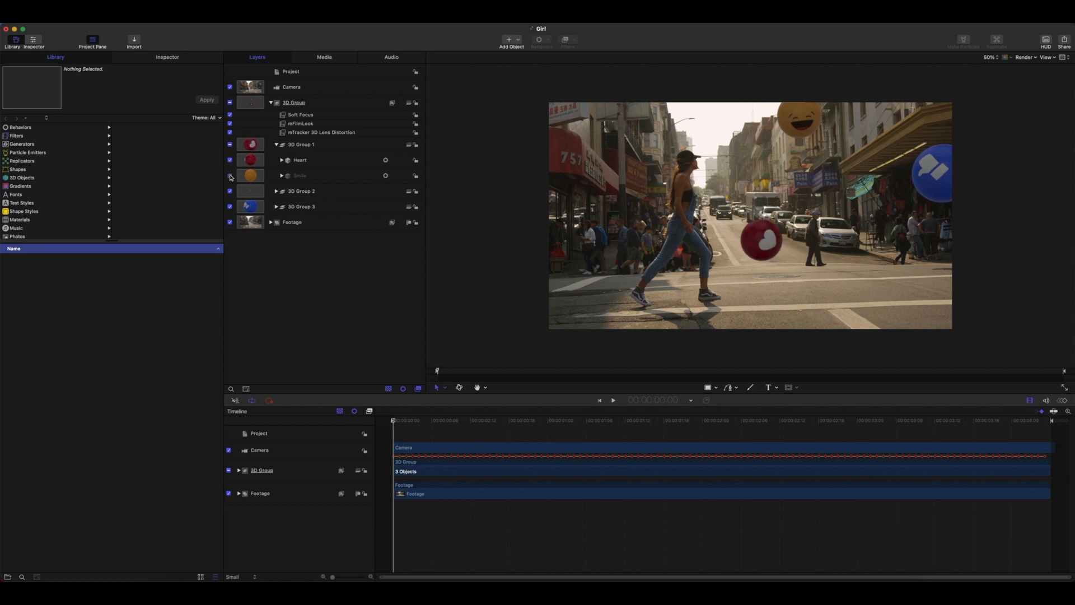
left_click(230, 176)
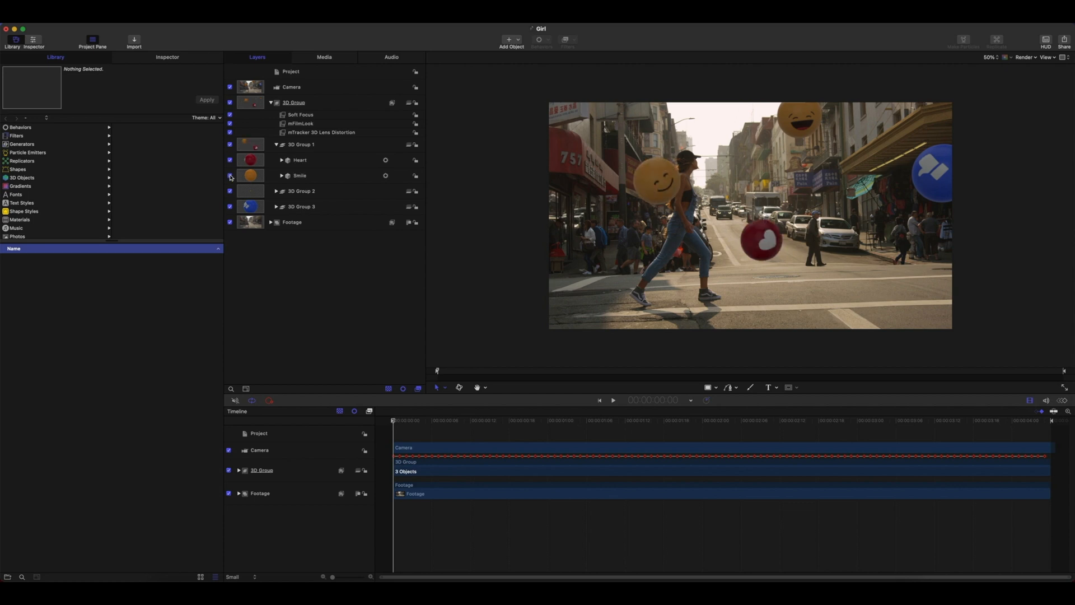
left_click(276, 145)
left_click(271, 102)
- Examine the mTracker 3D filter in the Footage group and scrub through the shot to check the tracking
left_click(272, 118)
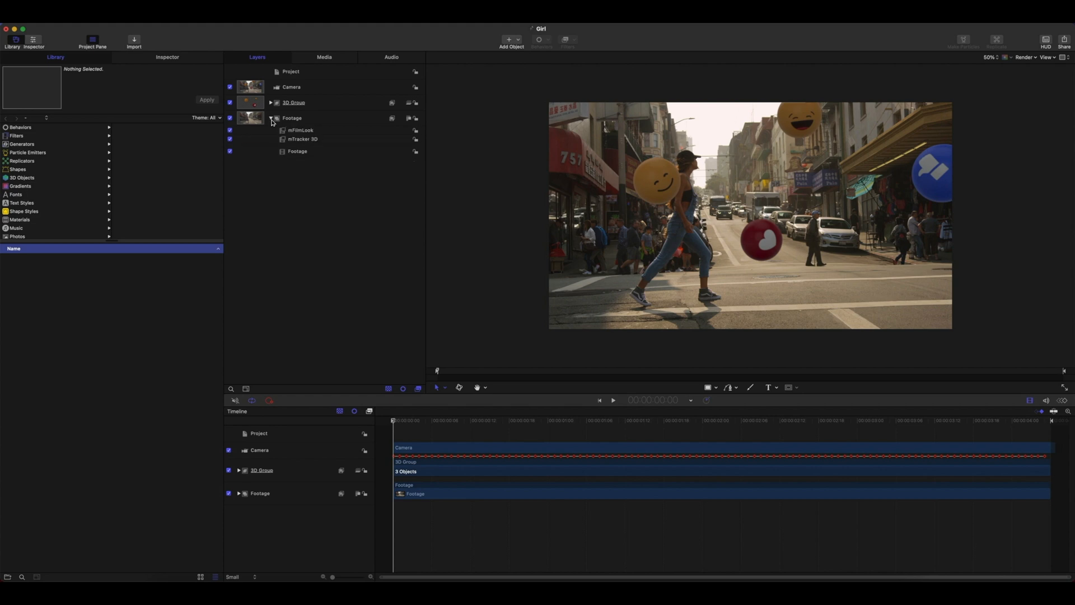
left_click(297, 139)
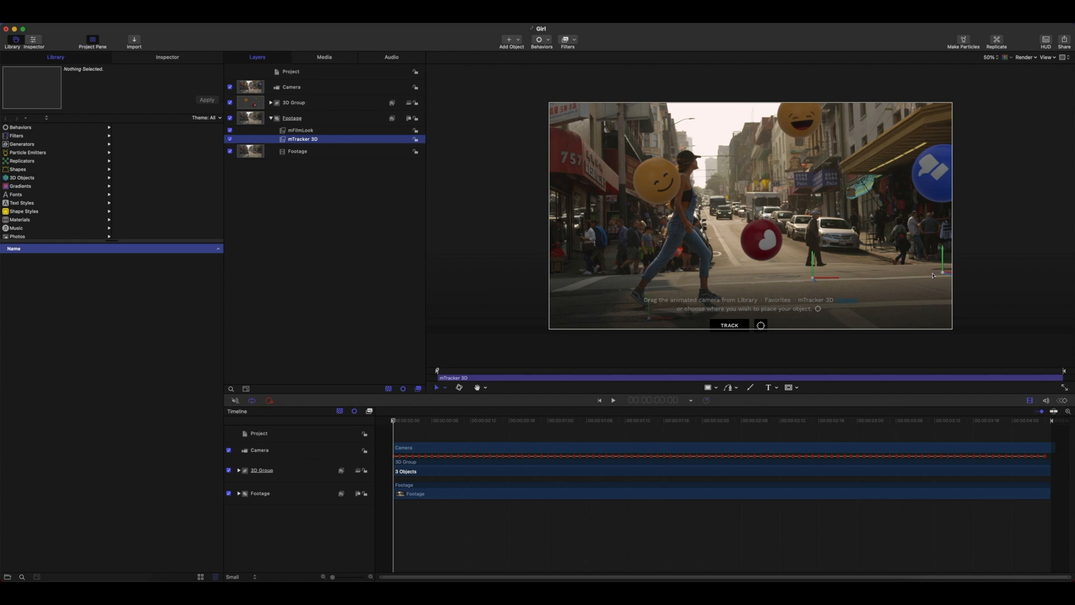
mouse_move(393, 421)
left_mouse_down()
mouse_move(662, 421)
mouse_move(701, 402)
mouse_move(739, 426)
mouse_move(985, 446)
mouse_move(603, 447)
mouse_move(385, 427)
left_mouse_up()
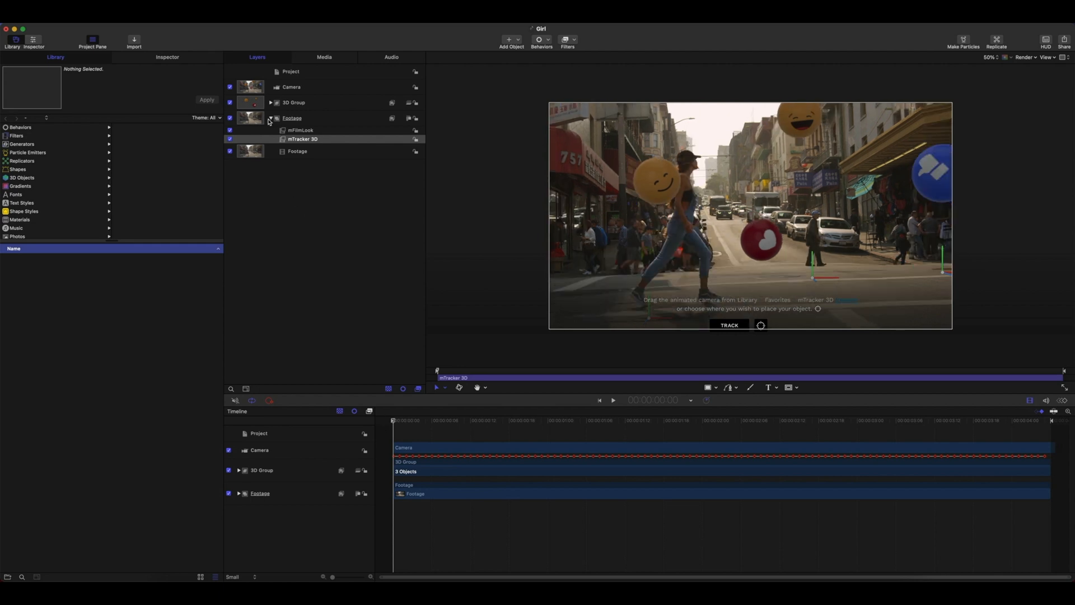
left_click(271, 118)
- Examine the Oscillate behavior on the Heart object in 3D Group 1 and scrub through its motion
left_click(271, 103)
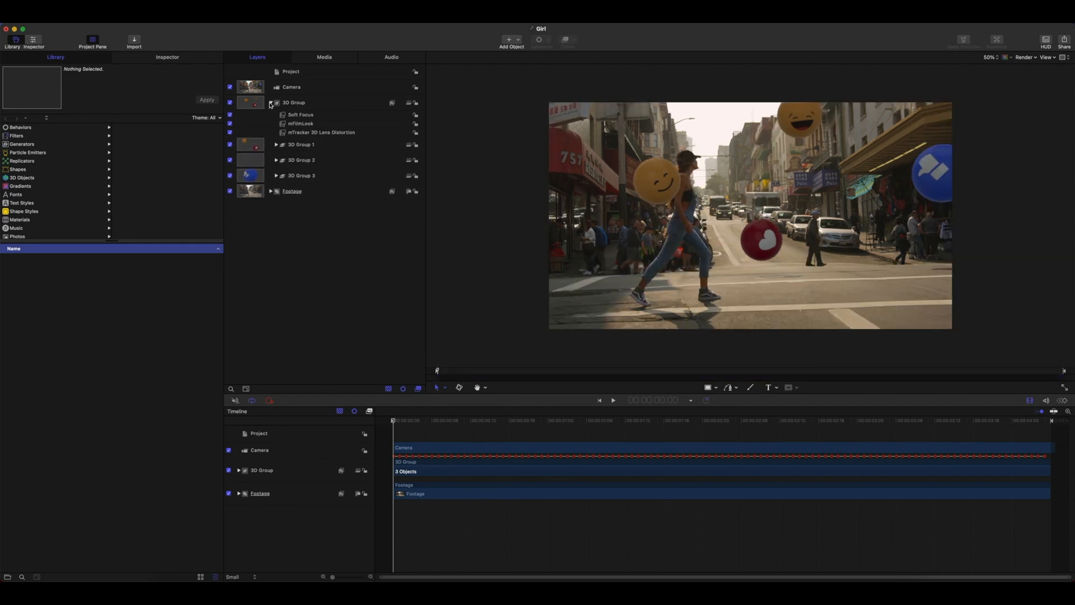
left_click(276, 144)
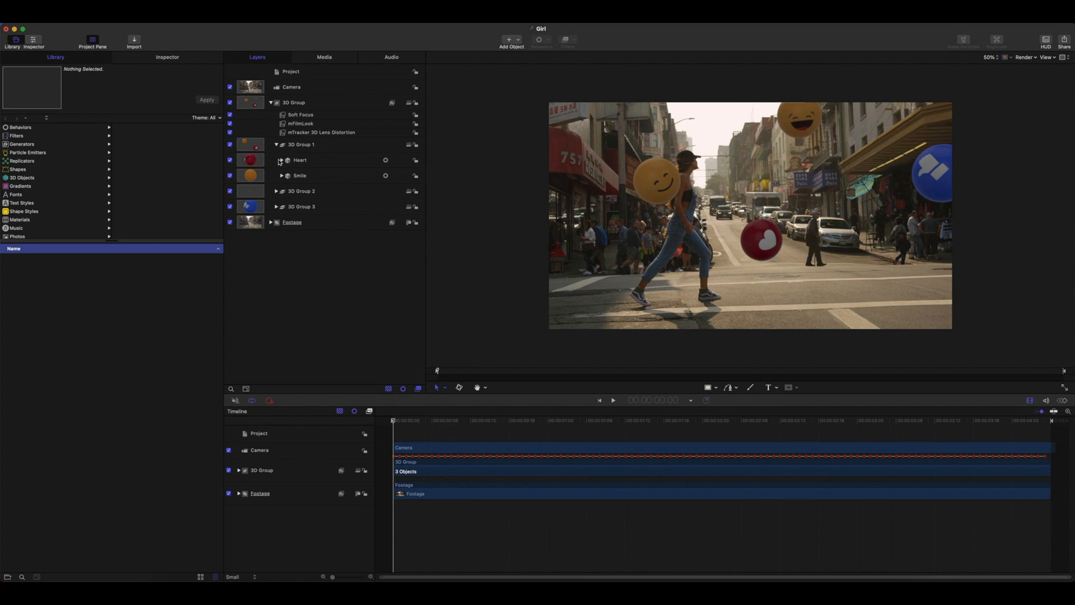
left_click(281, 161)
left_click(296, 174)
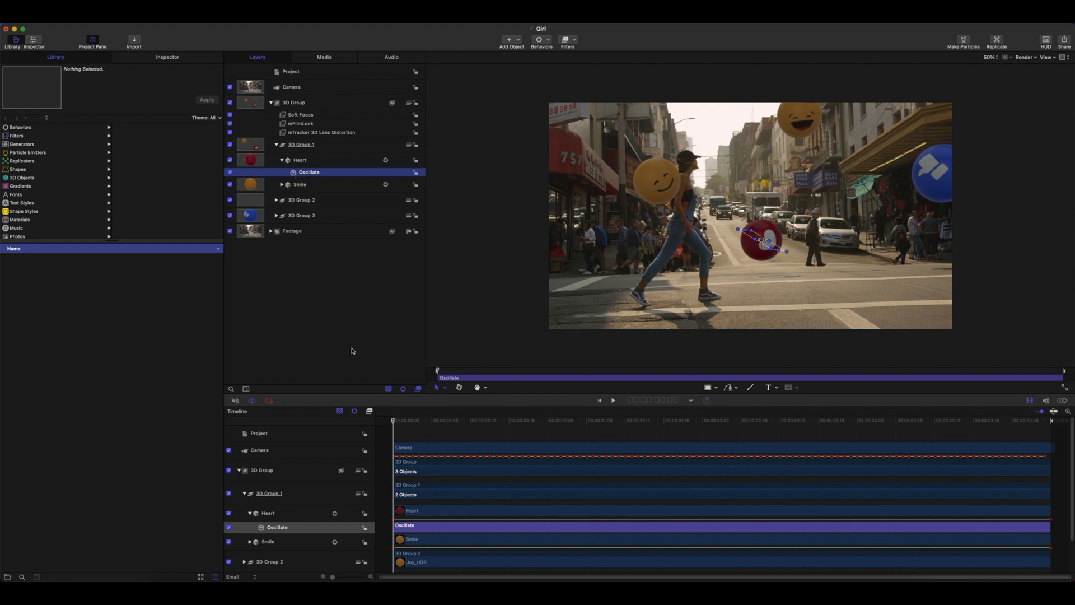
left_click(413, 423)
left_click_drag(420, 427, 395, 431)
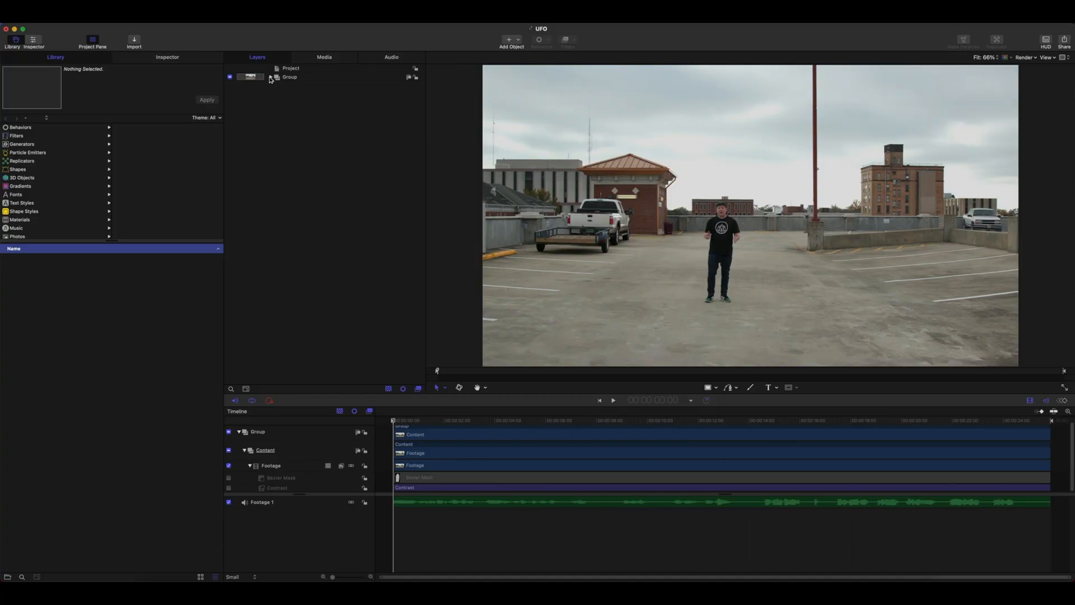
- In the UFO project, enable the Bezier Mask and the Contrast filter on the Footage layer and scrub through to check them
left_click(270, 78)
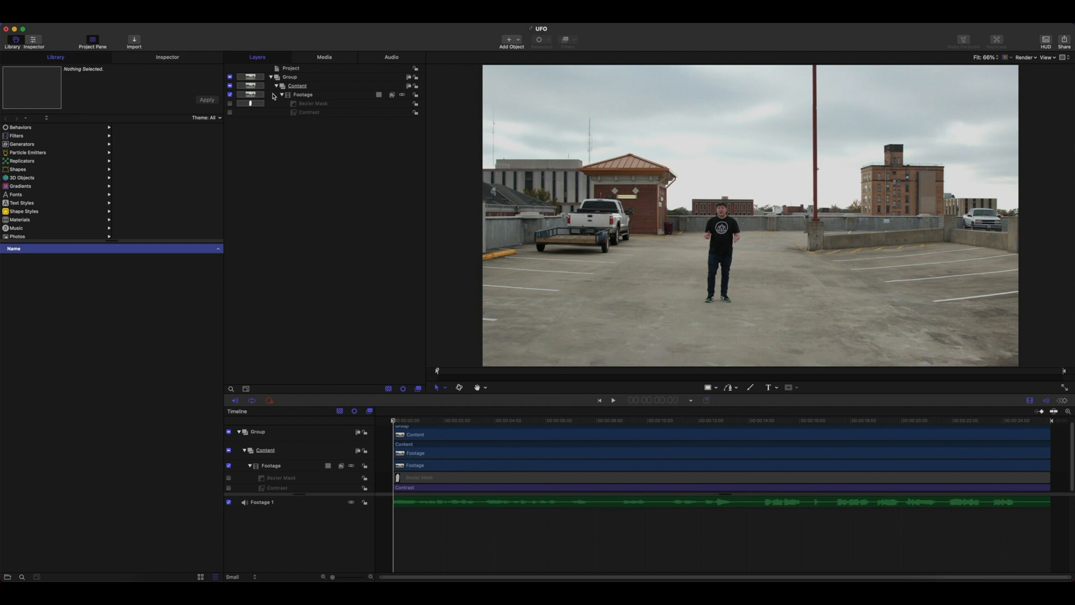
left_click(230, 103)
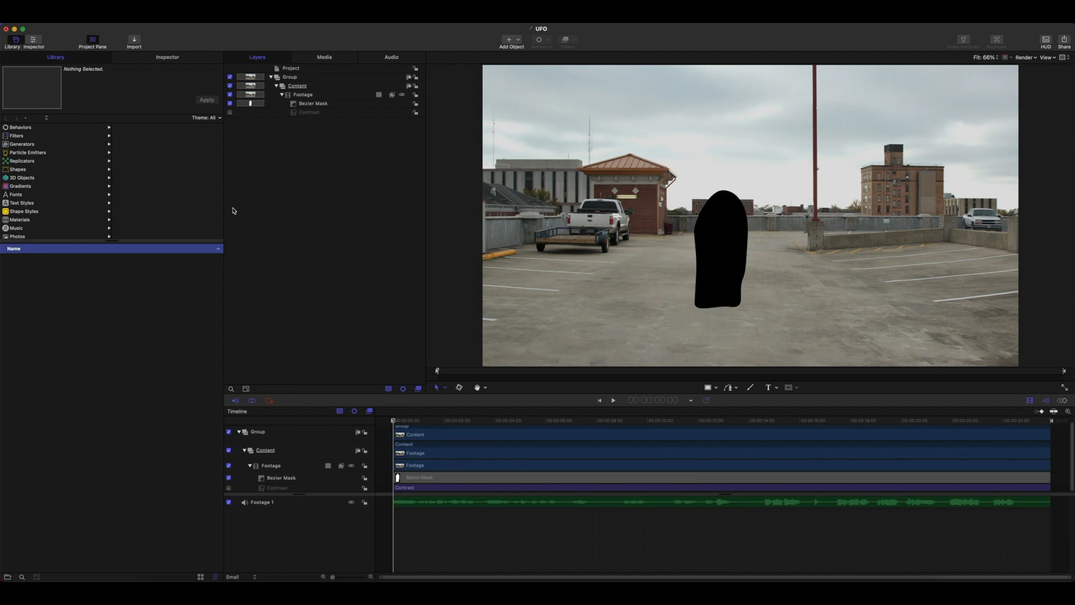
mouse_move(394, 422)
left_mouse_down()
mouse_move(934, 436)
mouse_move(391, 430)
left_mouse_up()
left_click(230, 113)
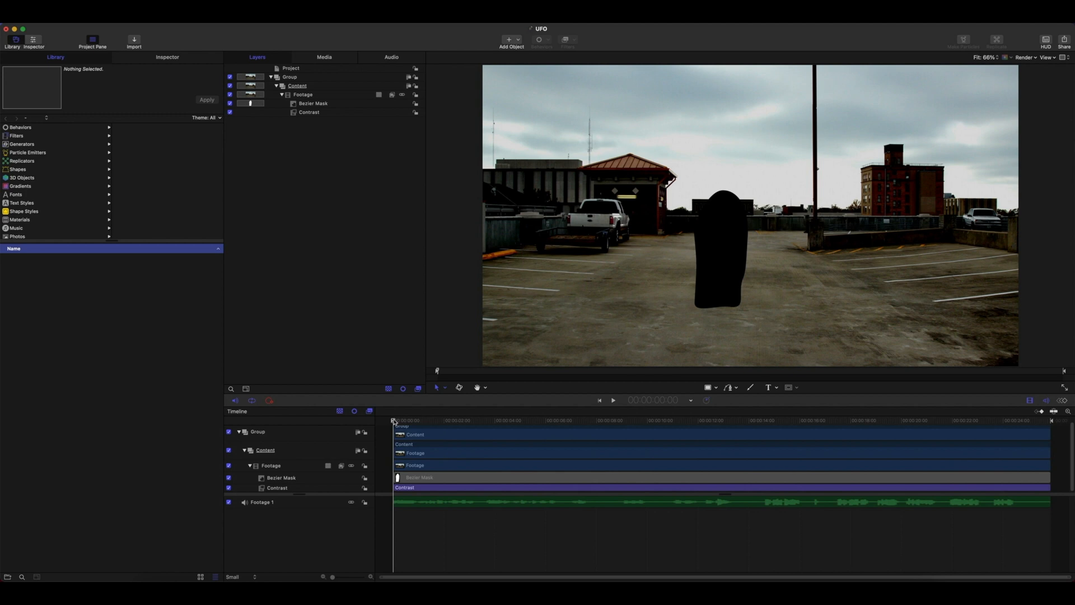
mouse_move(393, 421)
left_mouse_down()
mouse_move(804, 426)
mouse_move(386, 421)
left_mouse_up()
- Add the motionVFX mTracker 3D filter to the Footage layer and track the footage with Free movement
left_click(292, 95)
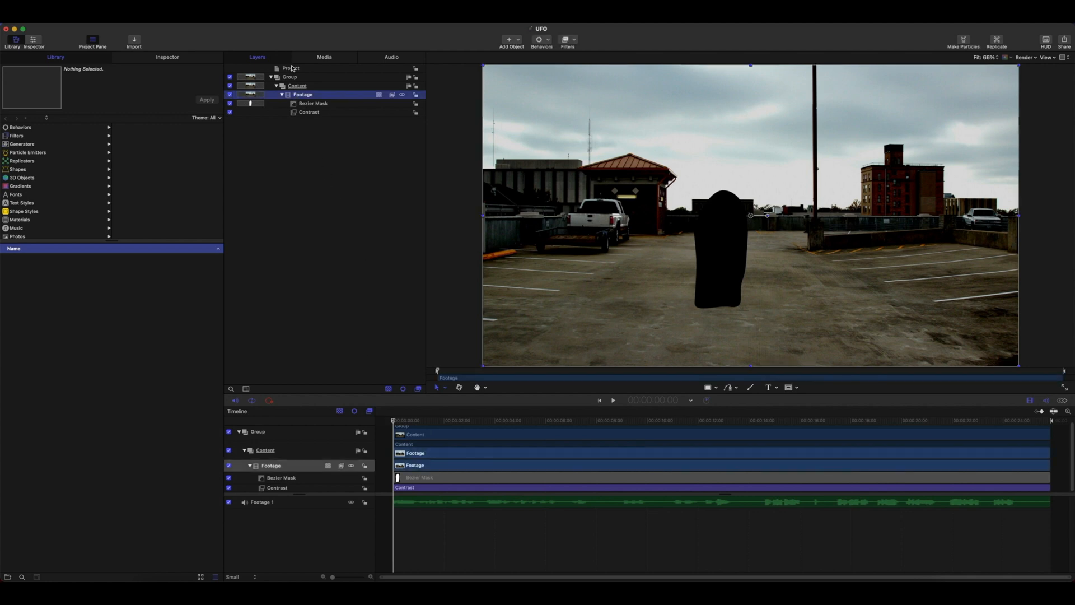
left_click(574, 42)
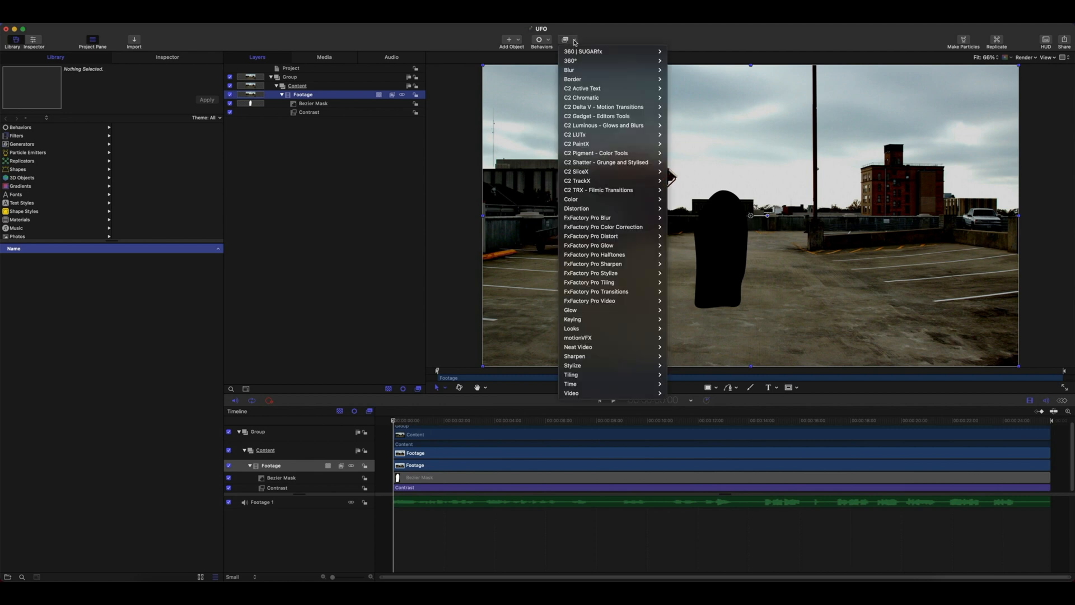
mouse_move(597, 339)
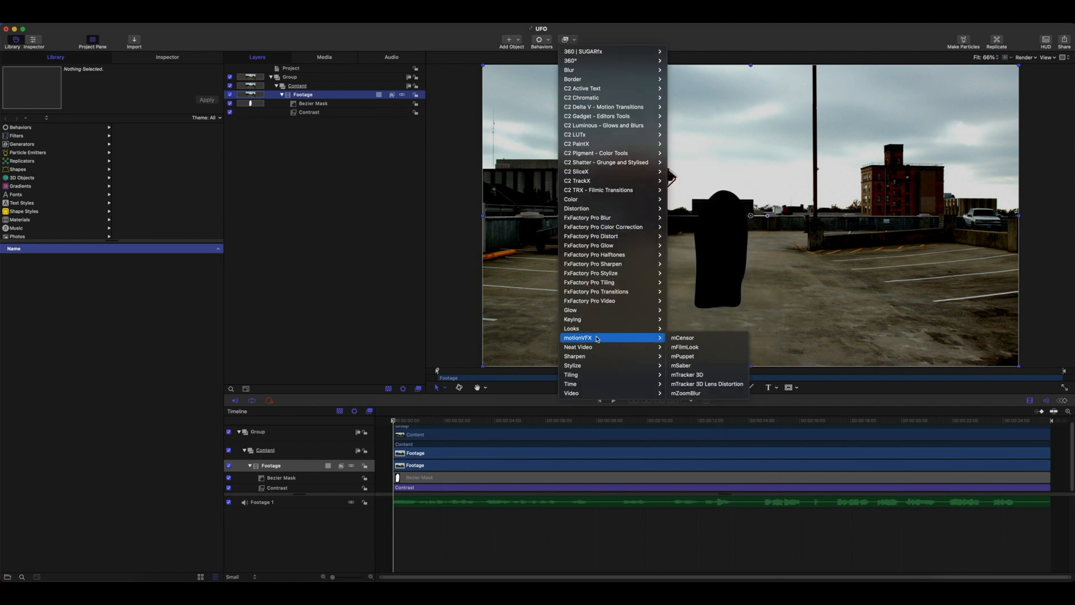
left_click(697, 375)
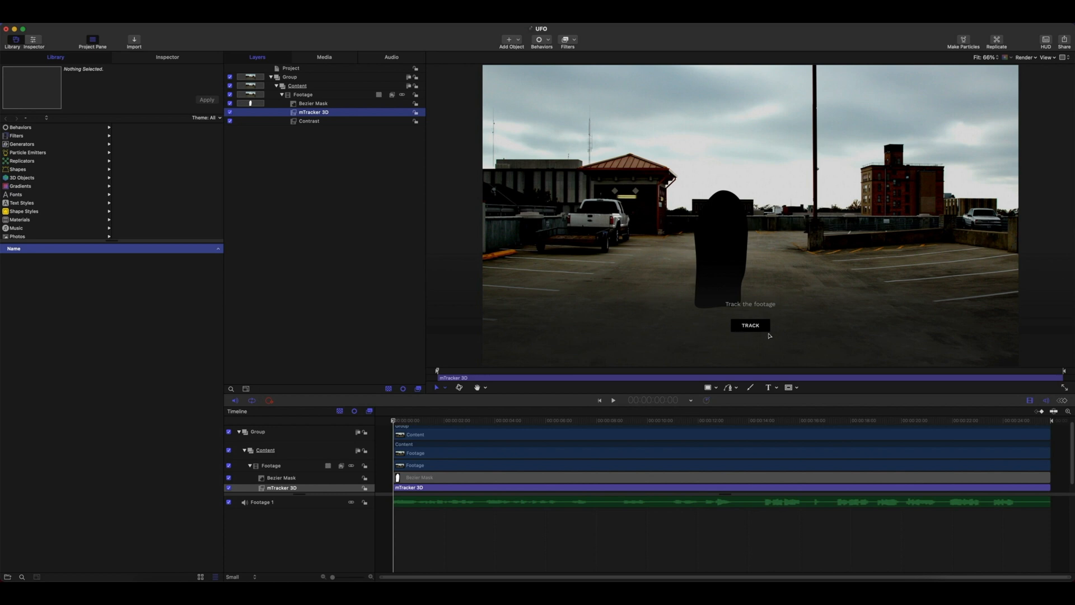
left_click(155, 58)
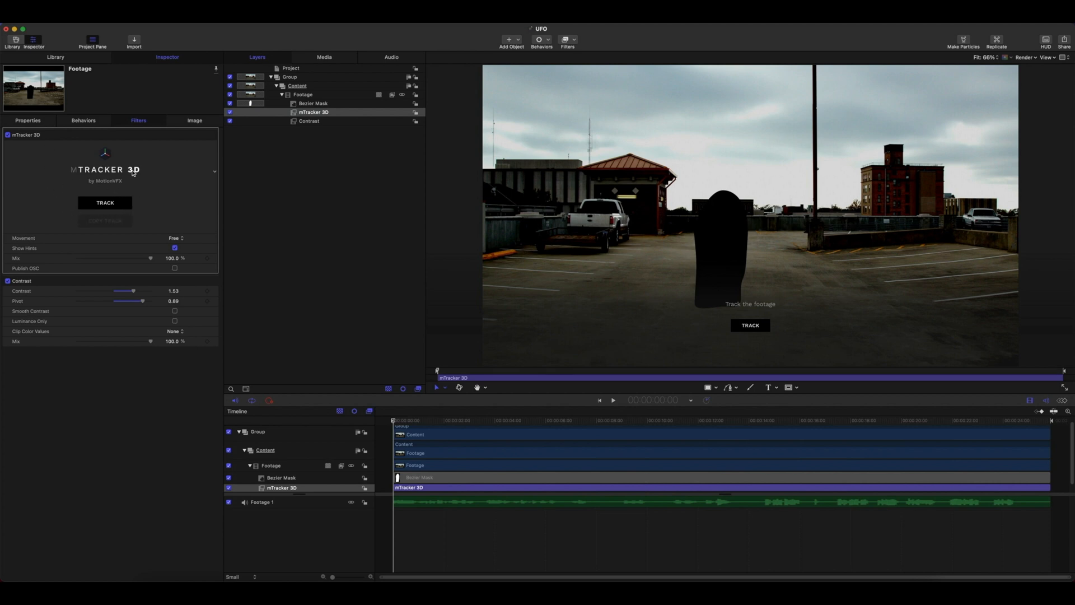
left_click(752, 325)
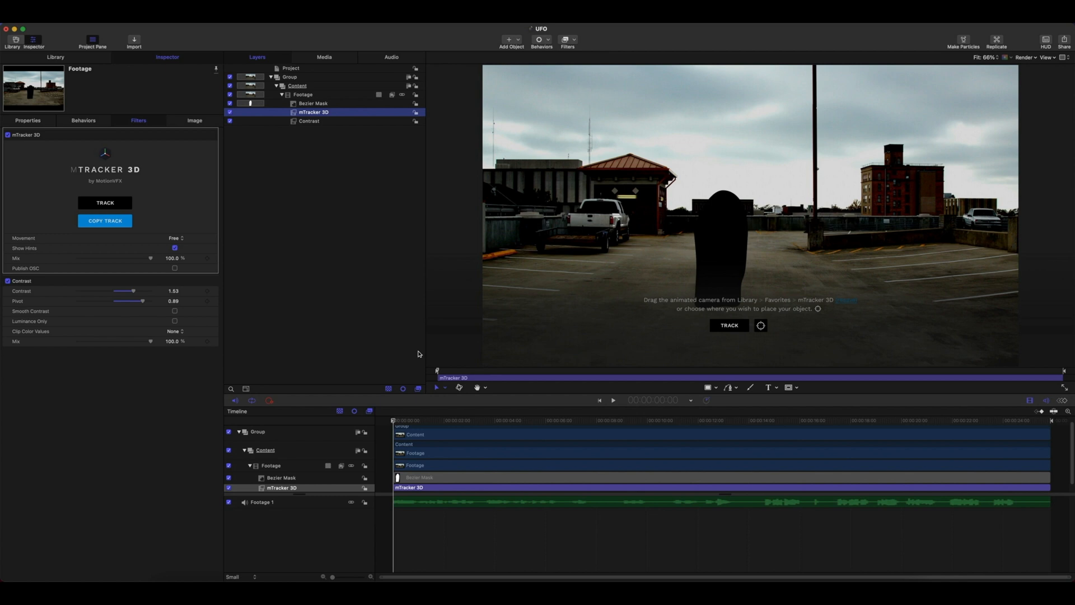
- Disable the Contrast filter and the Bezier Mask on the Footage layer
left_click(230, 121)
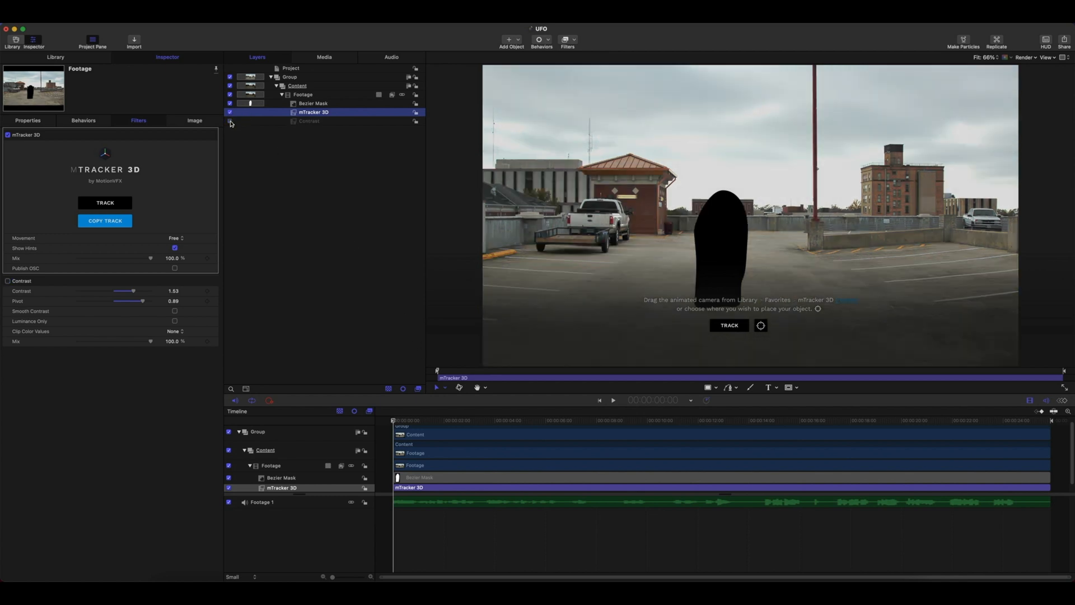
left_click(230, 103)
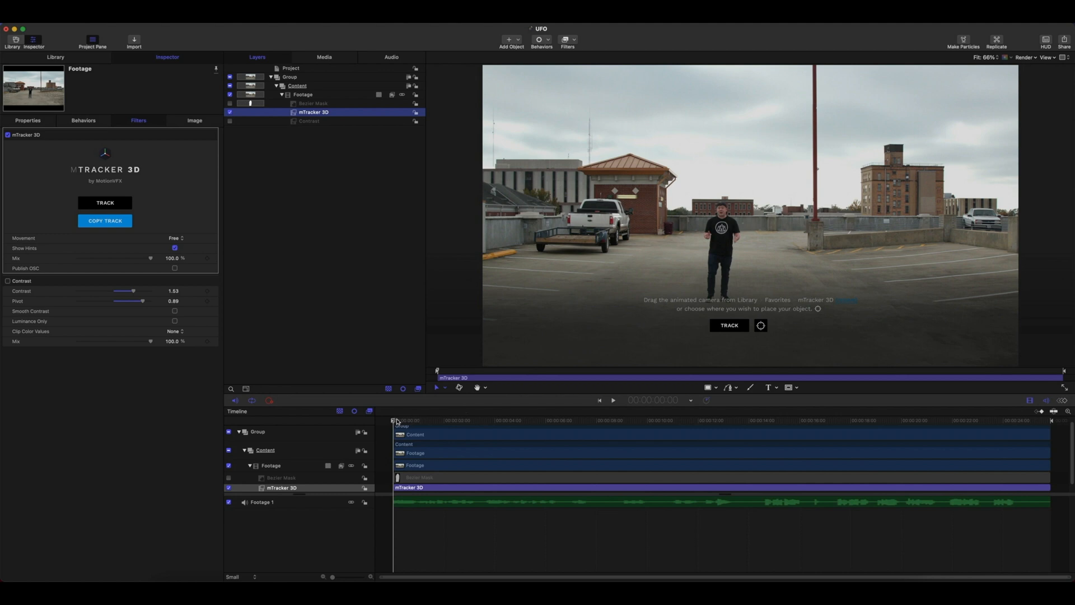
- At 18:06, place the mTracker 3D object location in the sky above the parking lot wall
left_click_drag(393, 422, 858, 424)
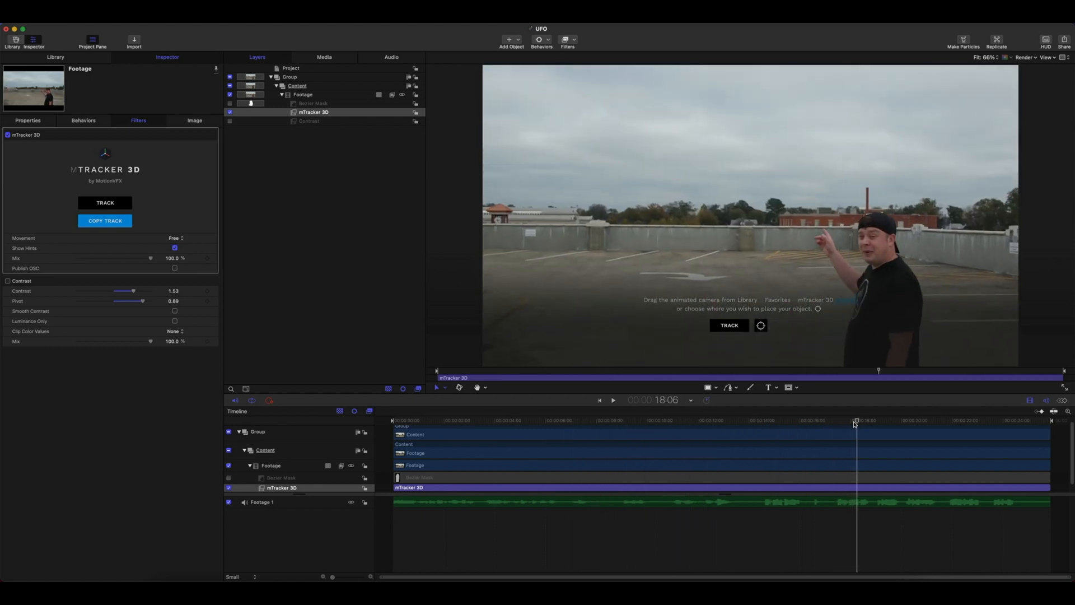
left_click(761, 326)
left_click(739, 279)
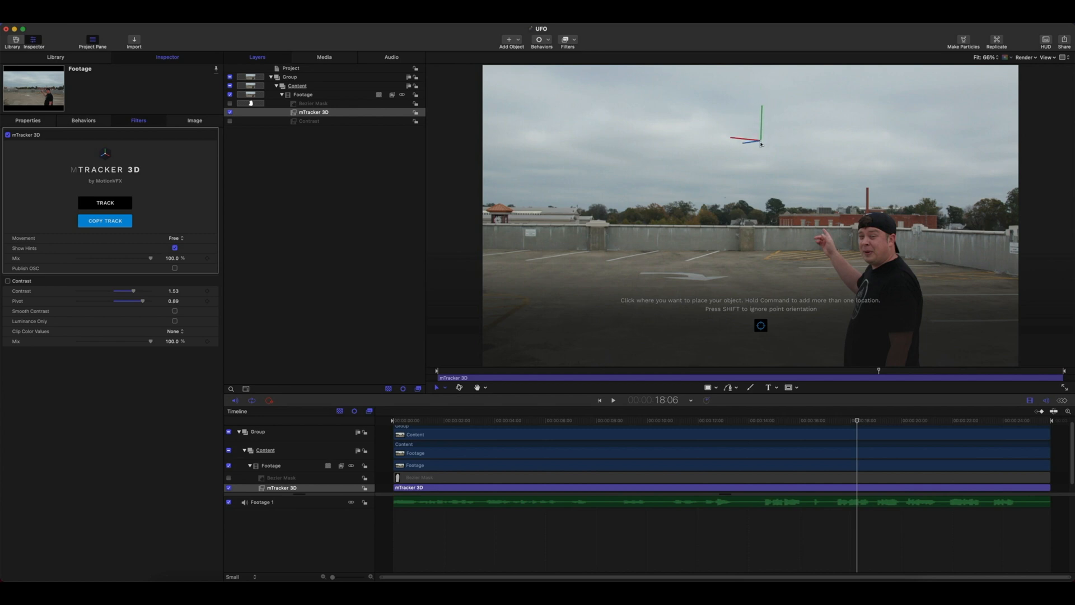
left_click(760, 144)
left_click(763, 326)
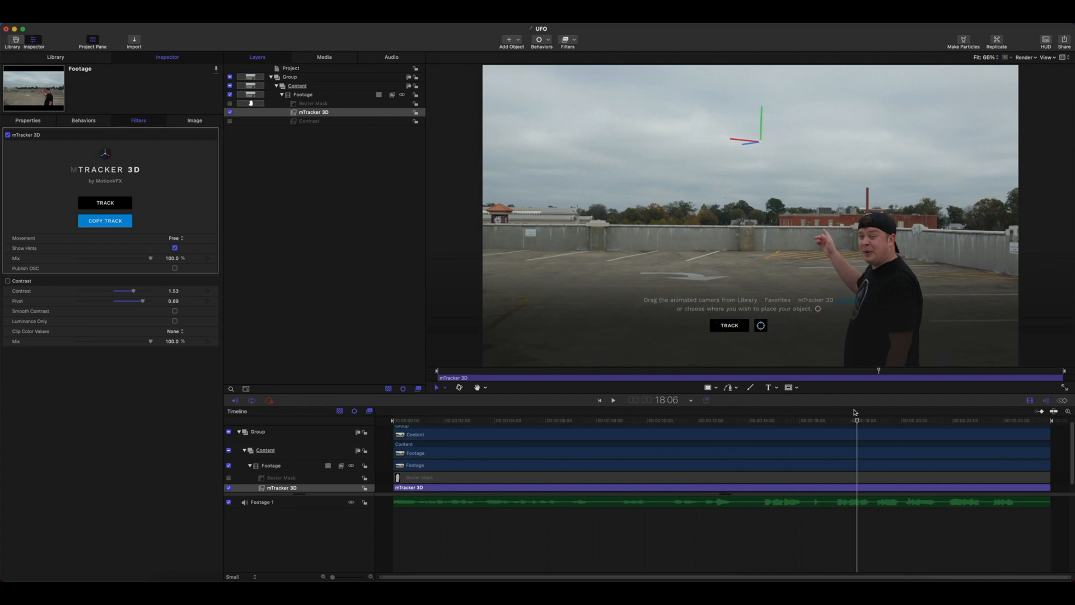
- Examine possible mTracker 3D object placement points on the ground and around 16:18, ending at the start of the footage
left_click_drag(858, 421, 393, 421)
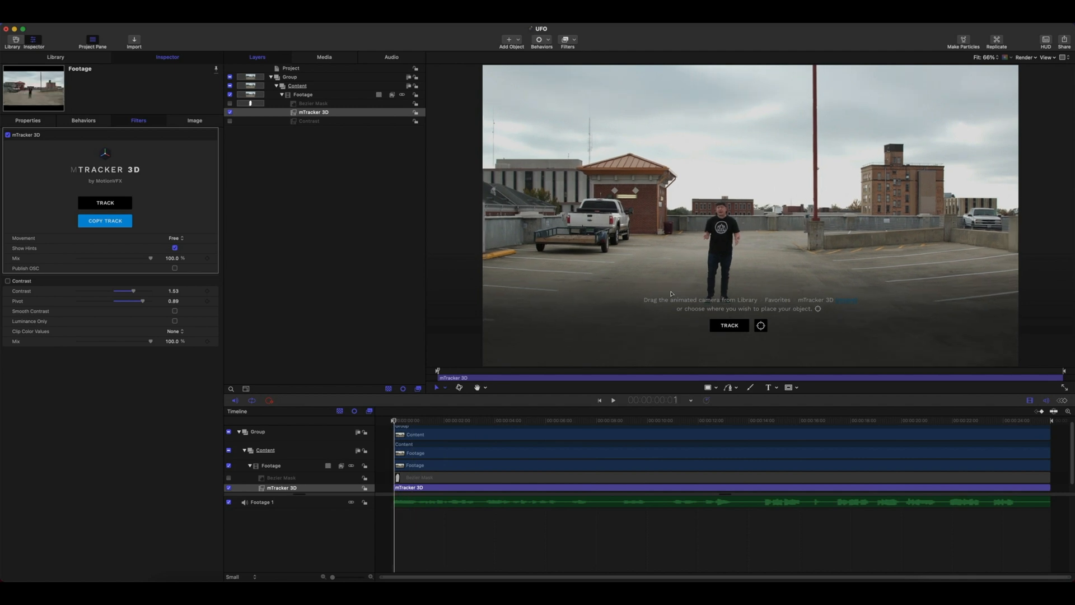
left_click(761, 326)
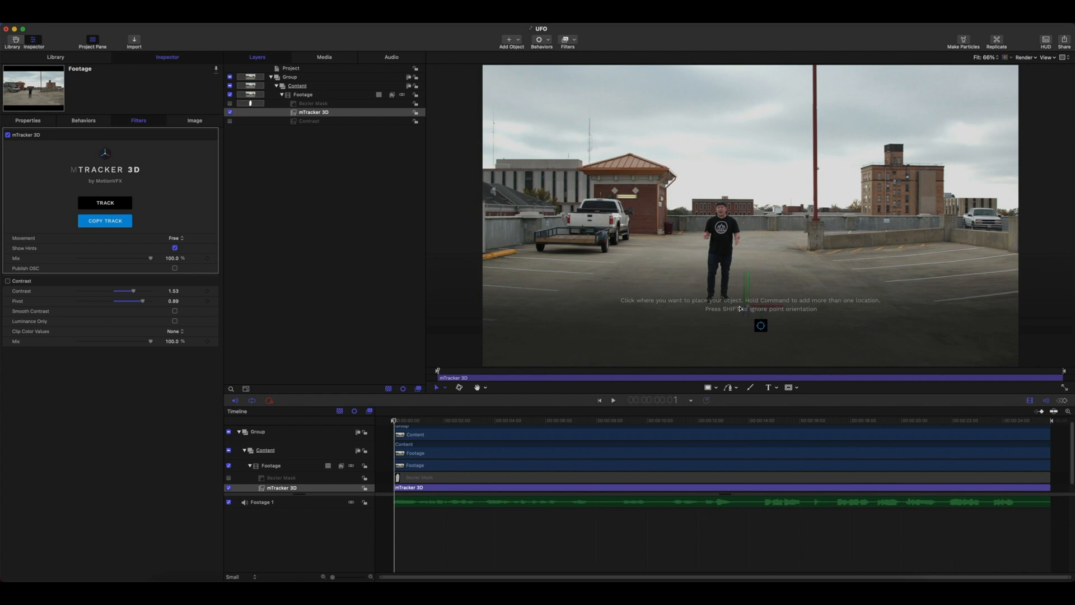
left_click_drag(395, 422, 819, 423)
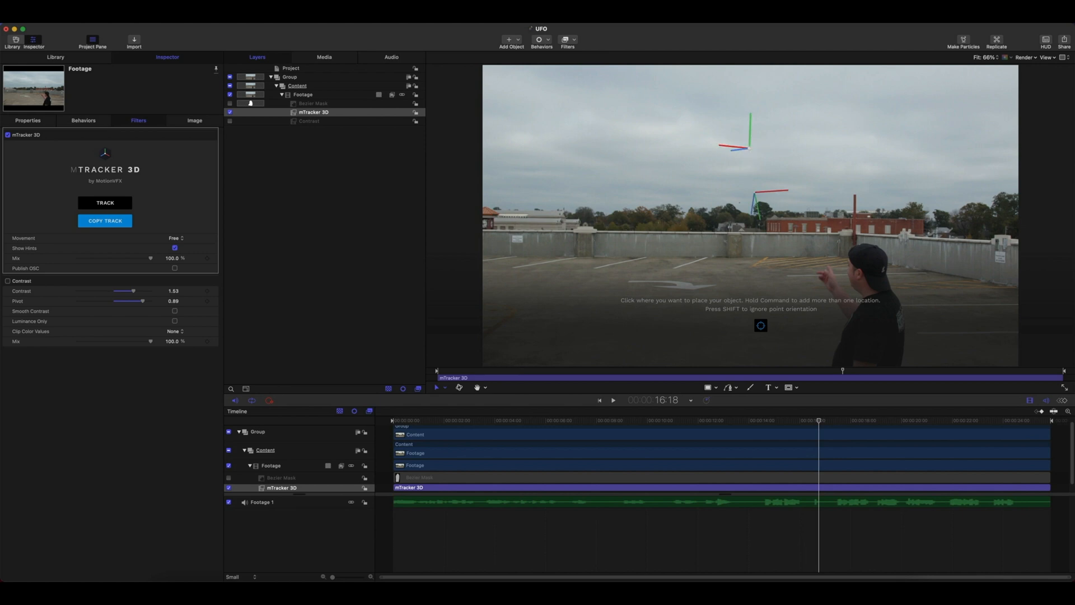
left_click_drag(818, 421, 385, 419)
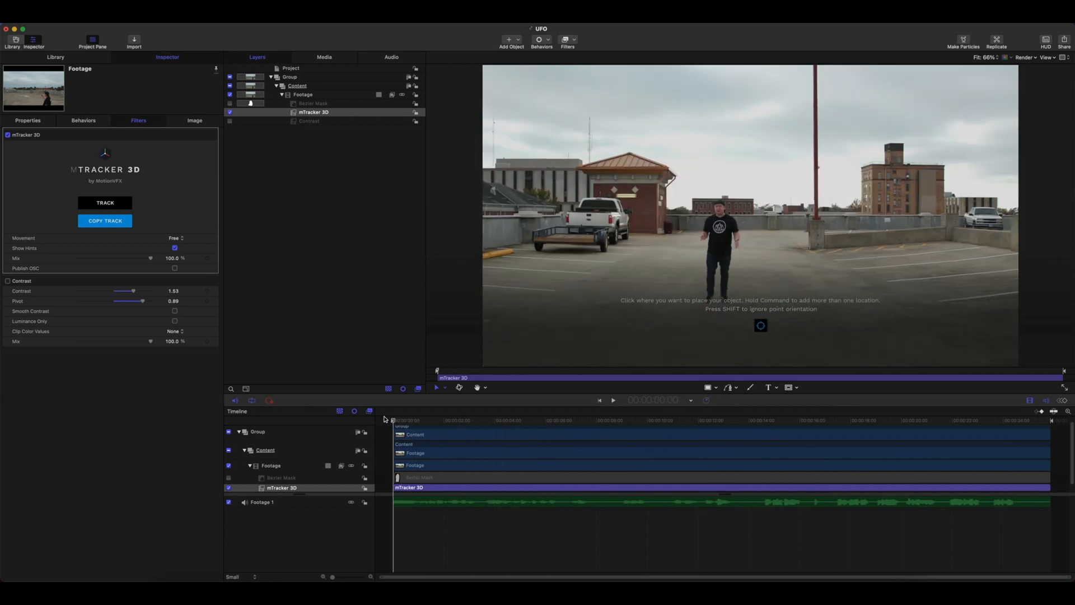
left_click(761, 329)
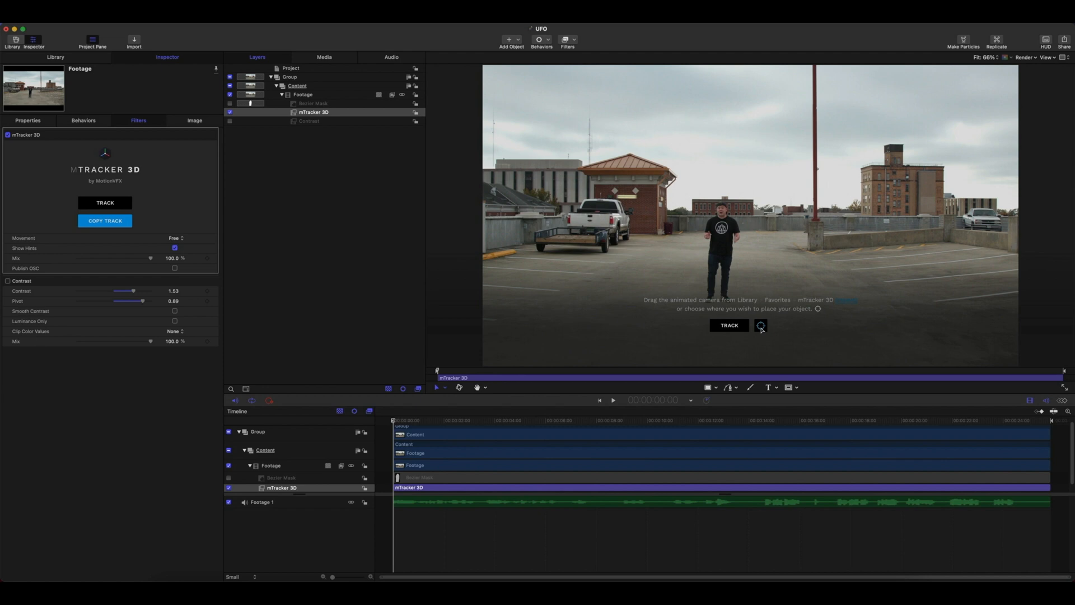
- Copy the mTracker 3D track data and add the motionVFX mO2 generator in a group above the footage
left_click(106, 224)
left_click(75, 60)
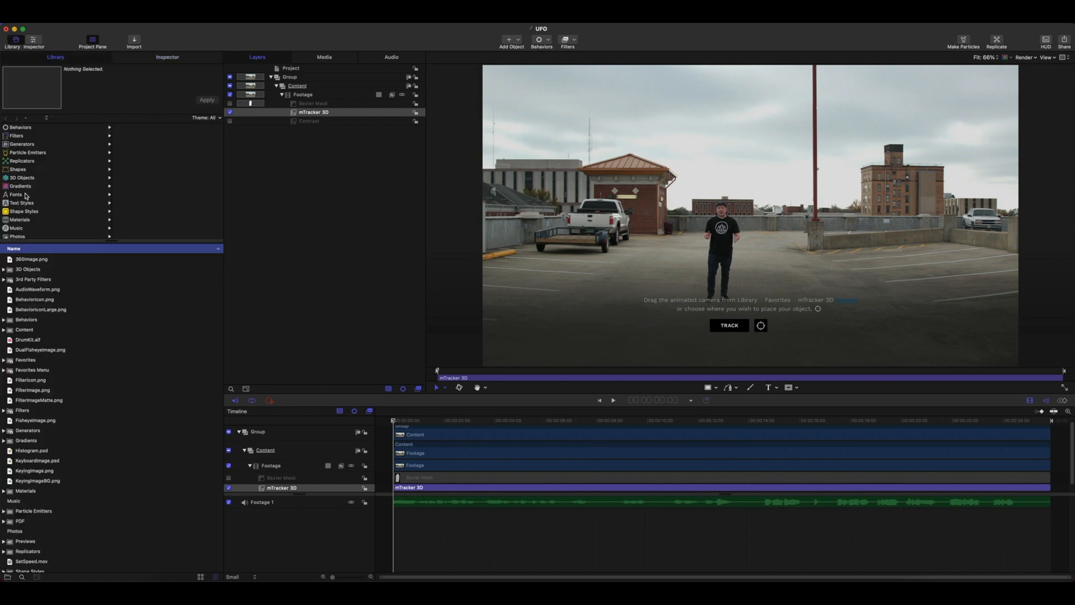
left_click(22, 145)
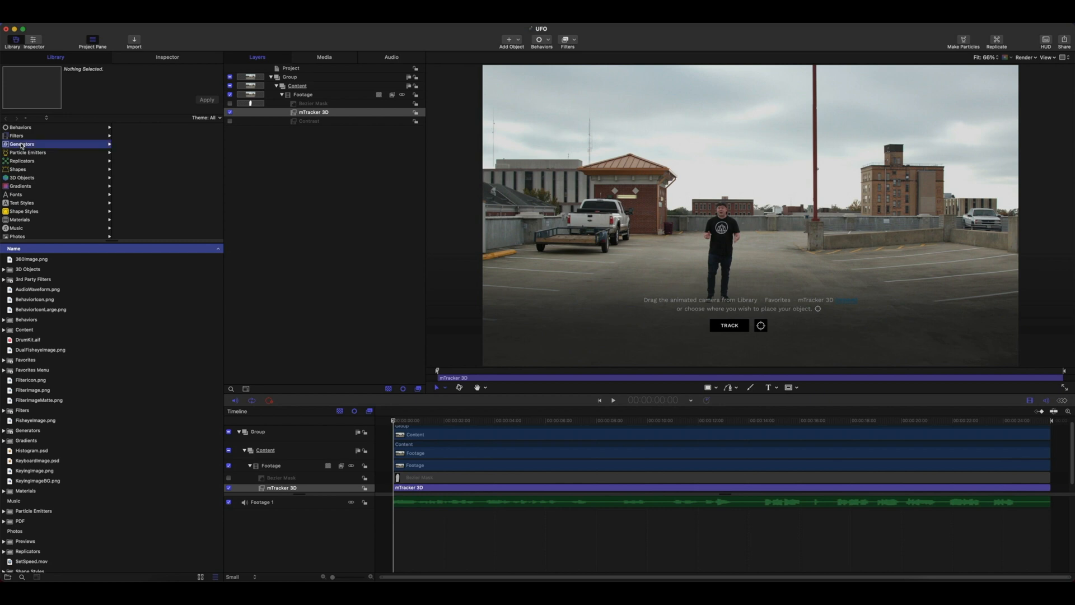
left_click(133, 204)
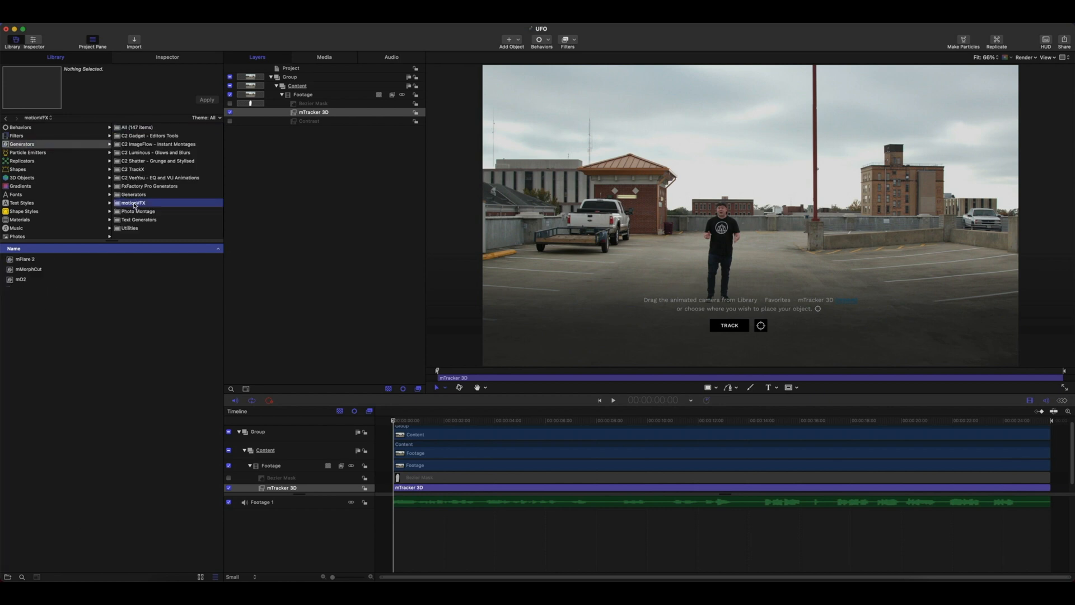
left_click(24, 279)
left_click_drag(17, 282, 294, 73)
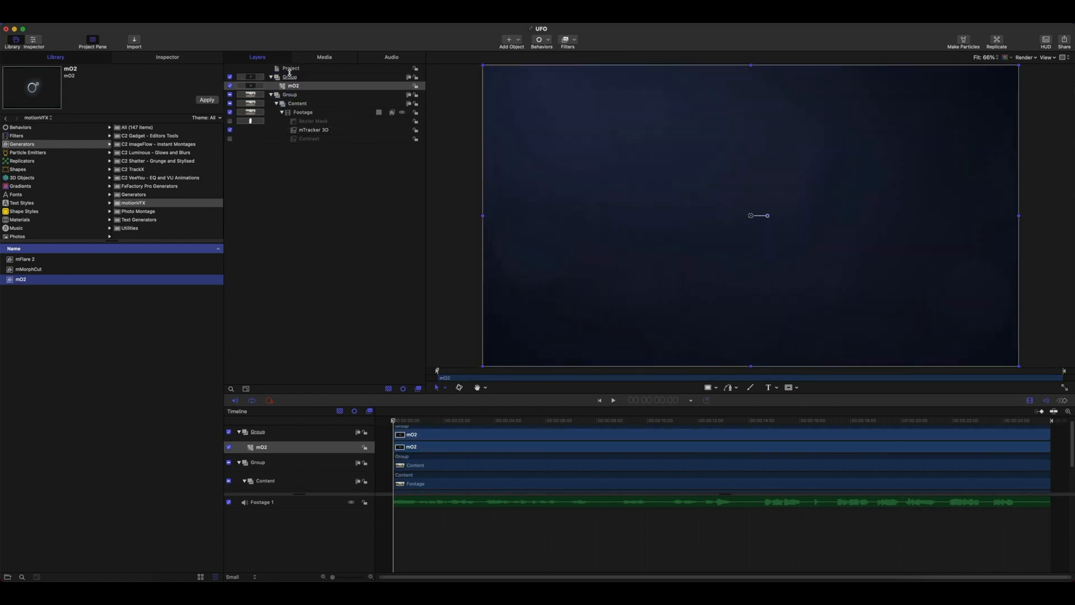
- Activate the Adjust Item tool for the mO2 generator to show its on-screen controls
left_click(446, 388)
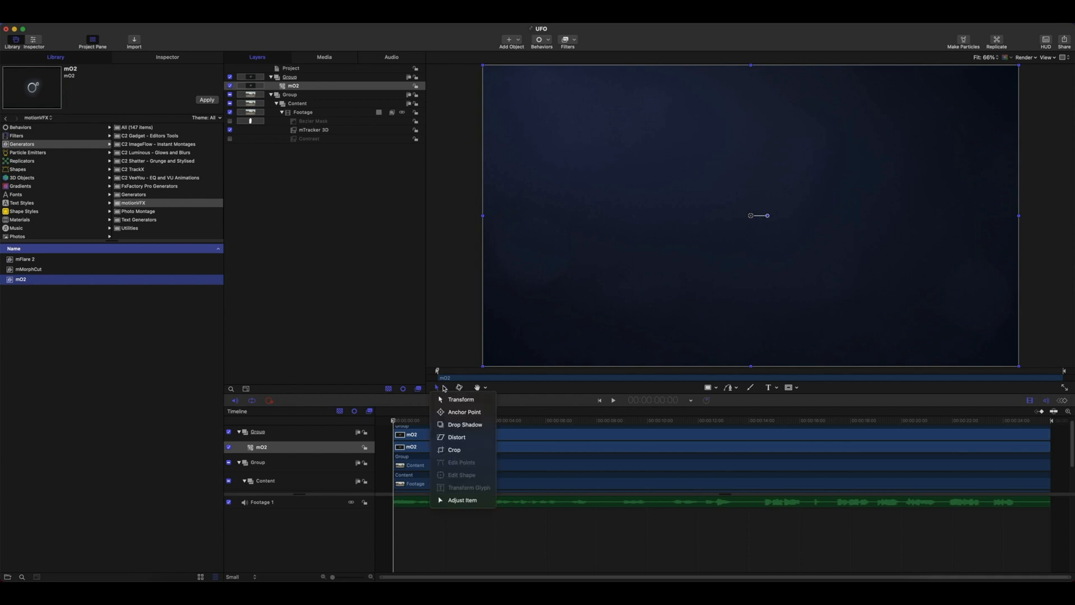
left_click(446, 500)
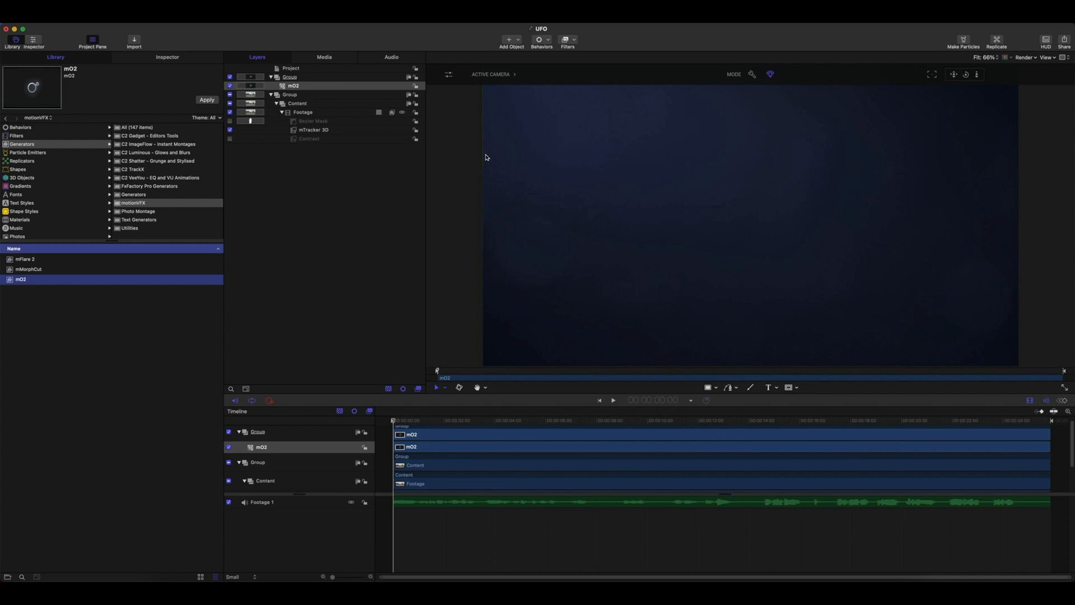
- Switch mO2 to its working display mode and add the copied mTracker 3D data to the scene
left_click(751, 75)
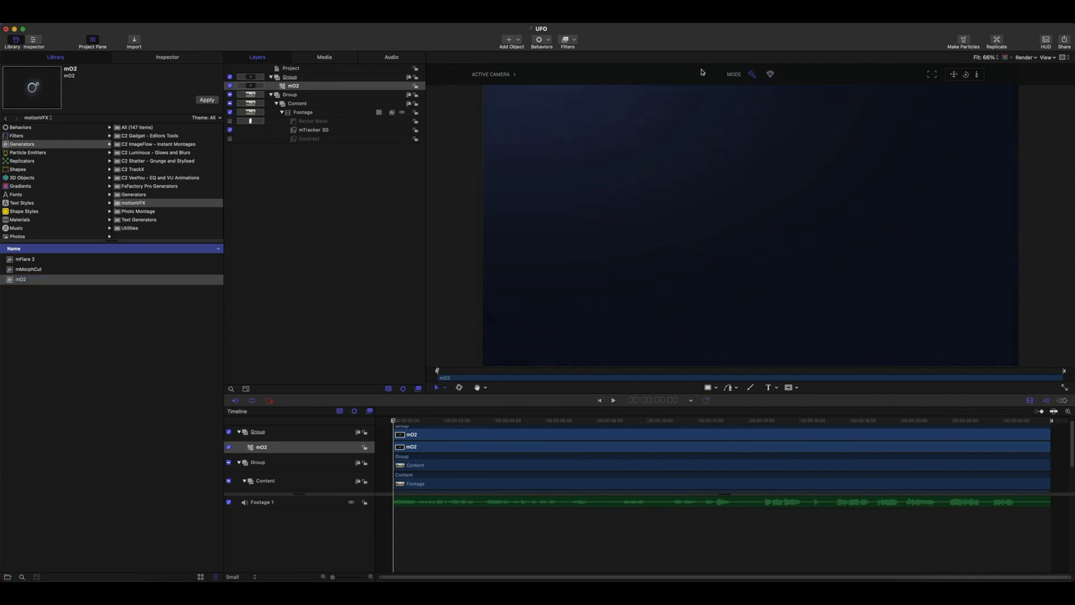
left_click(179, 56)
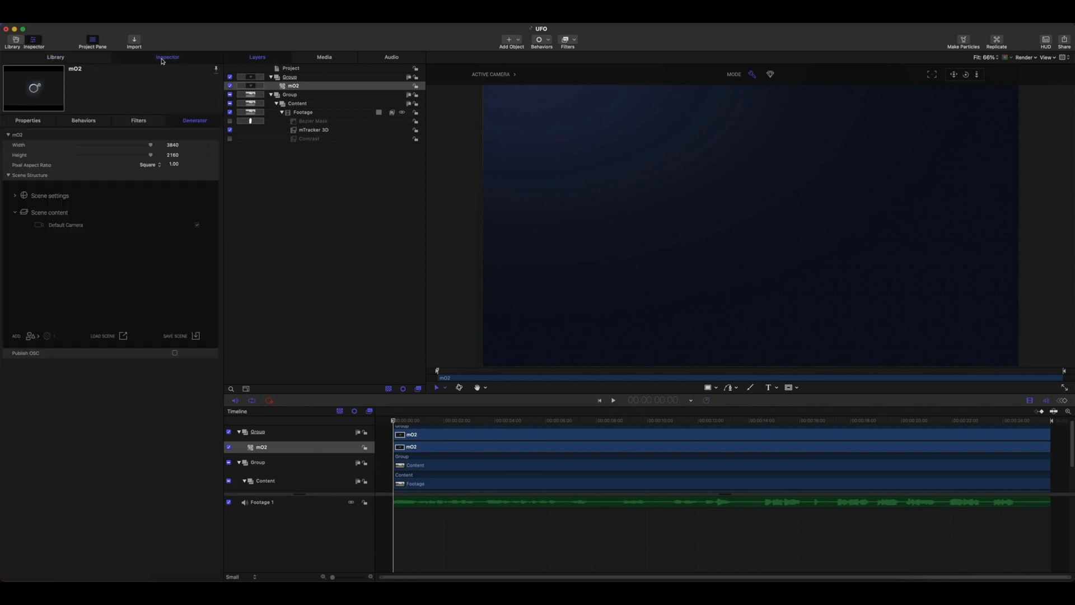
left_click(31, 336)
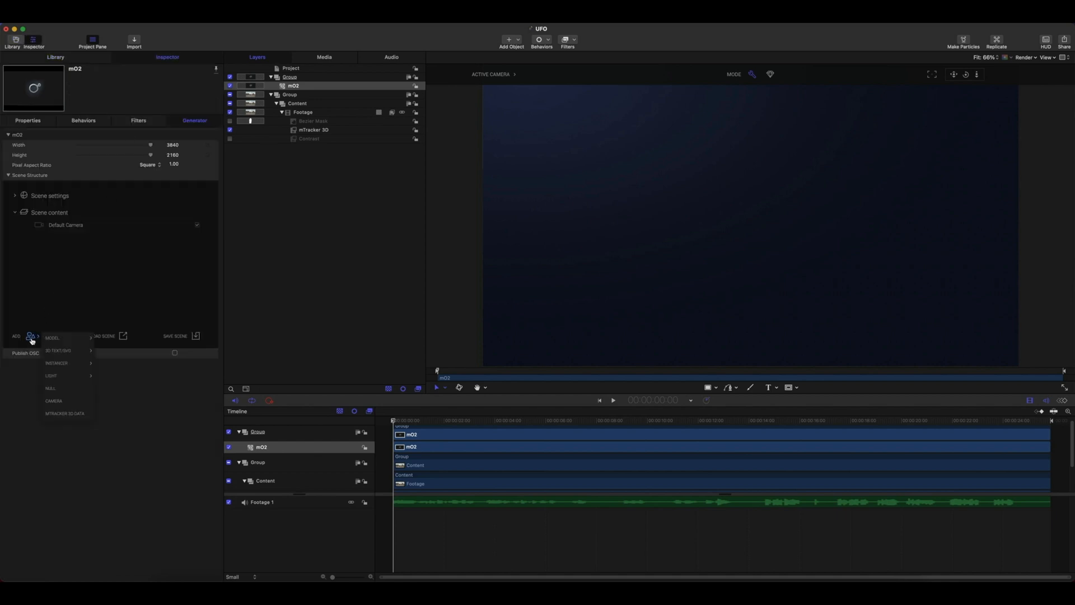
left_click(63, 414)
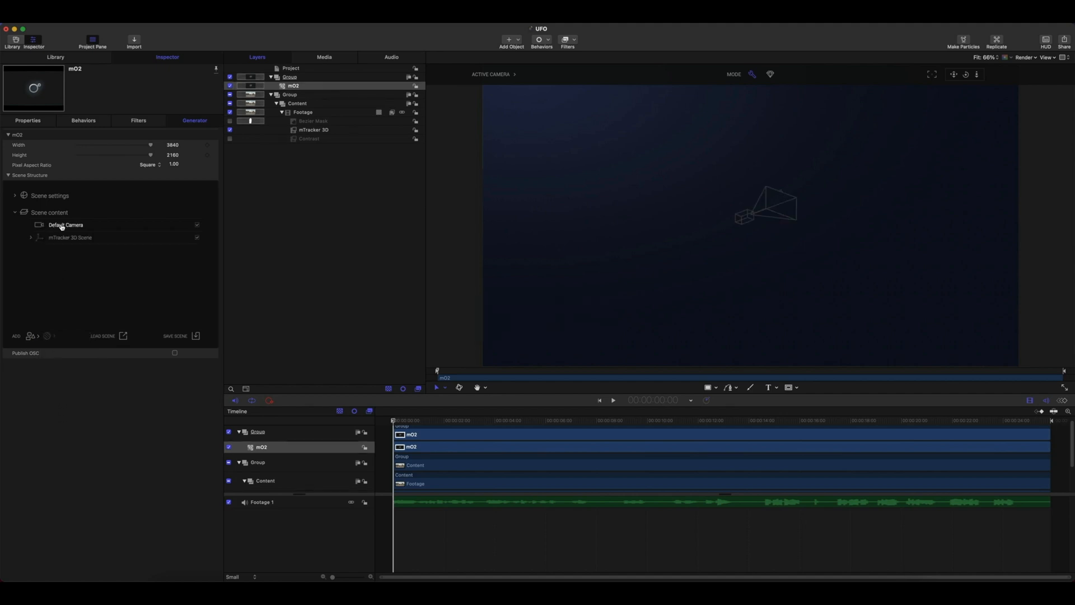
- Delete the Default Camera from the mO2 scene content, keeping the mTracker 3D Scene and its camera
right_click(85, 225)
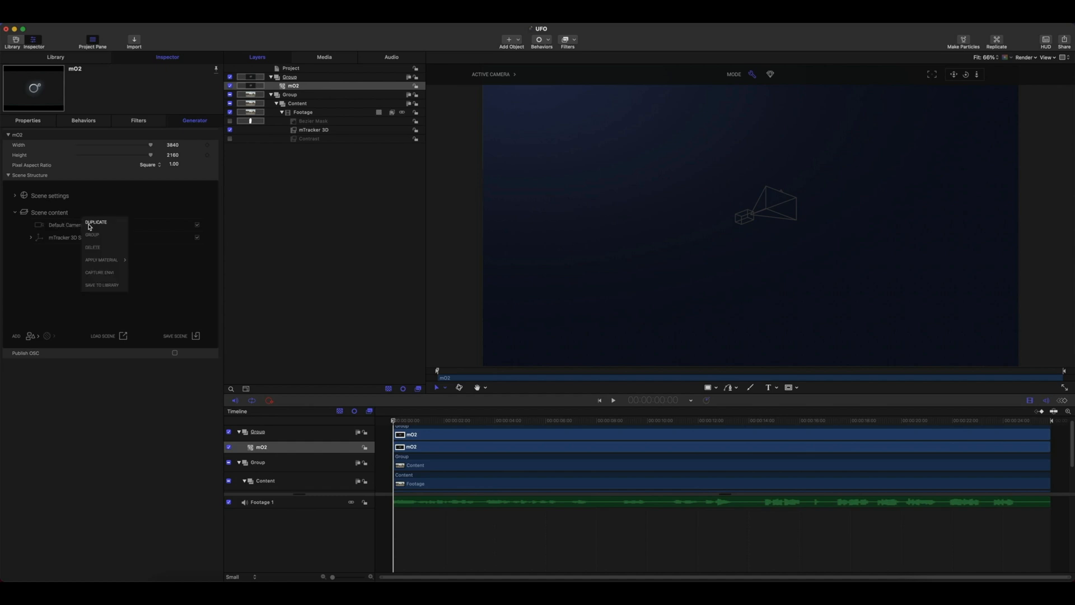
left_click(60, 271)
left_click(31, 238)
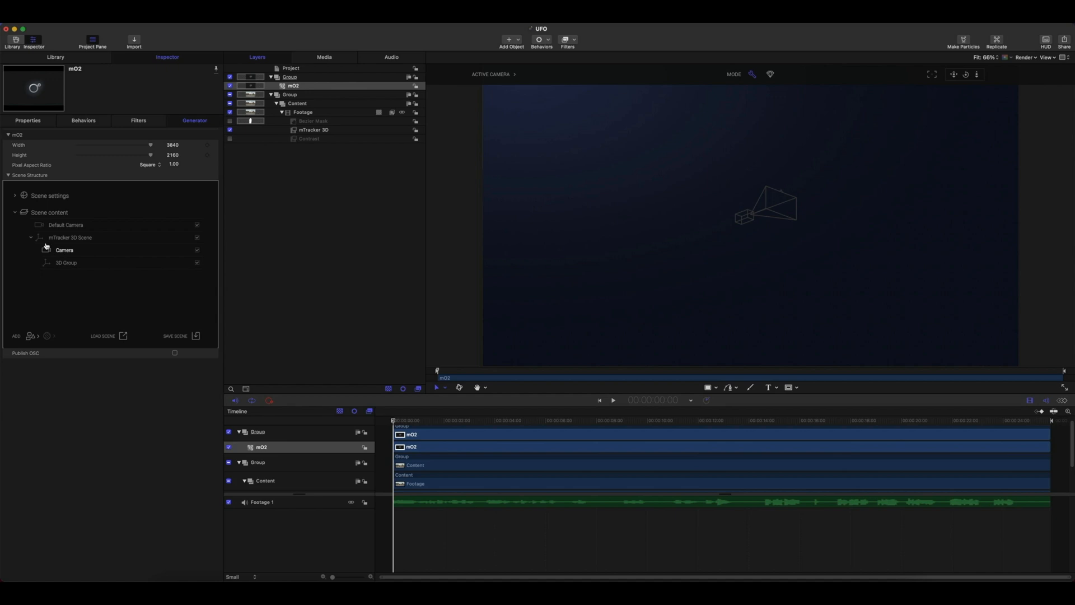
left_click(30, 240)
right_click(88, 226)
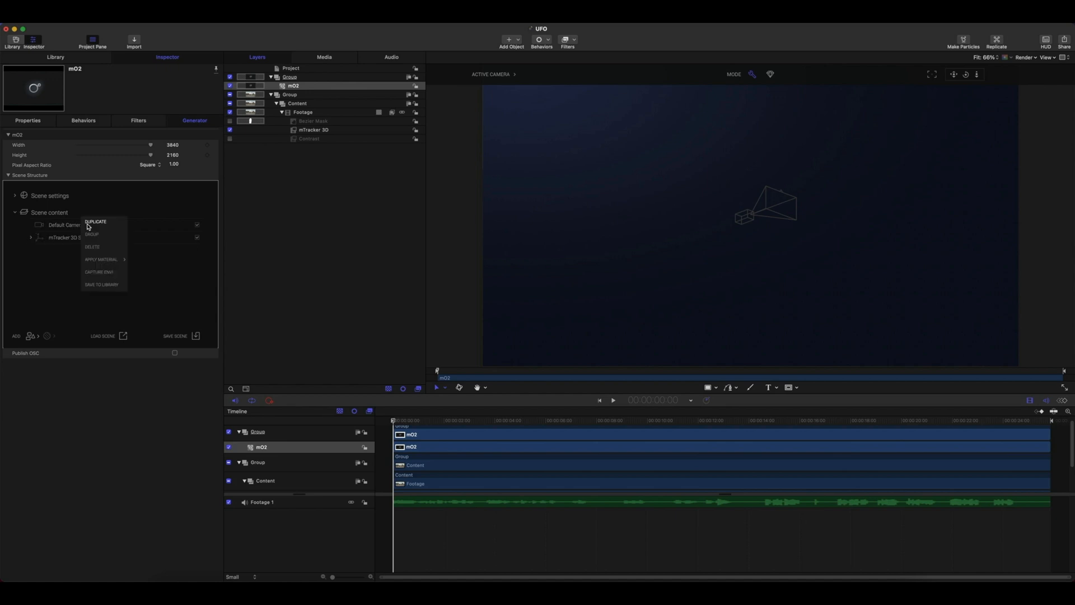
left_click(90, 247)
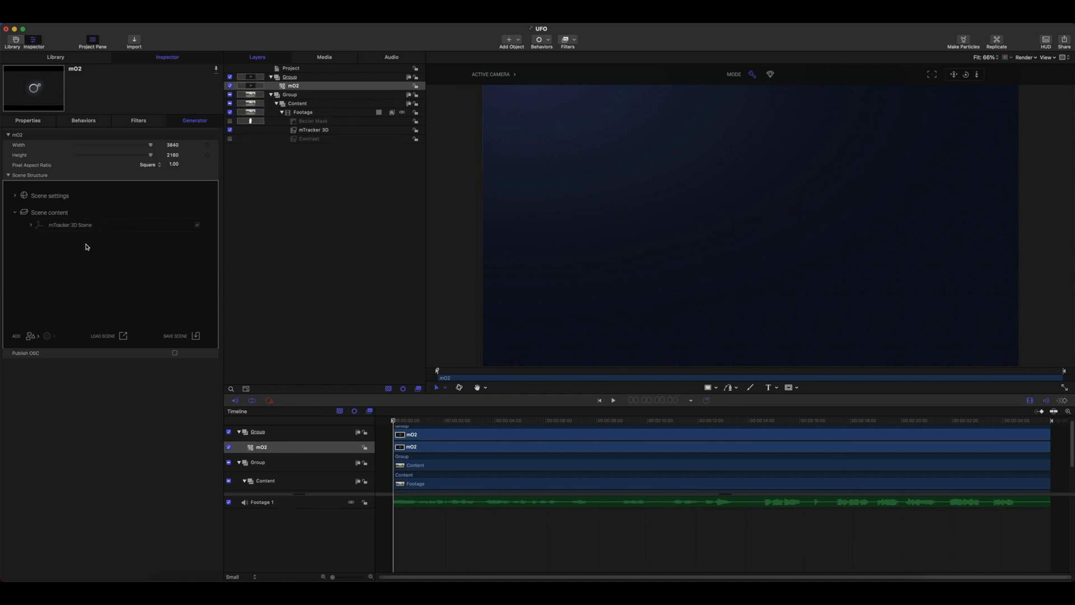
- Expand the mTracker 3D Scene and change the mO2 background type from Gradient so the footage shows through
left_click(31, 226)
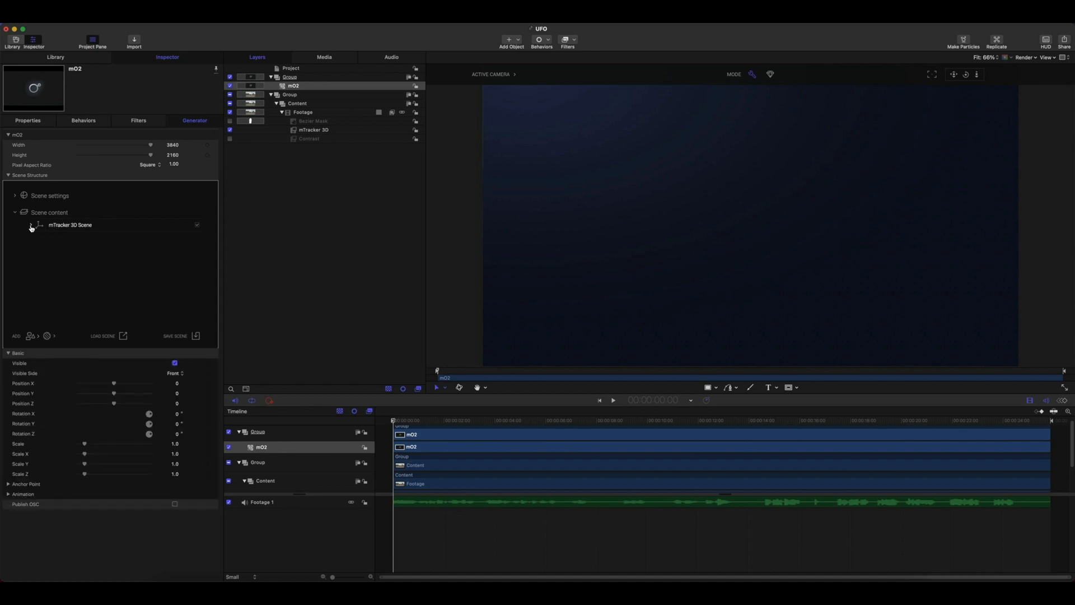
left_click(14, 196)
left_click(56, 221)
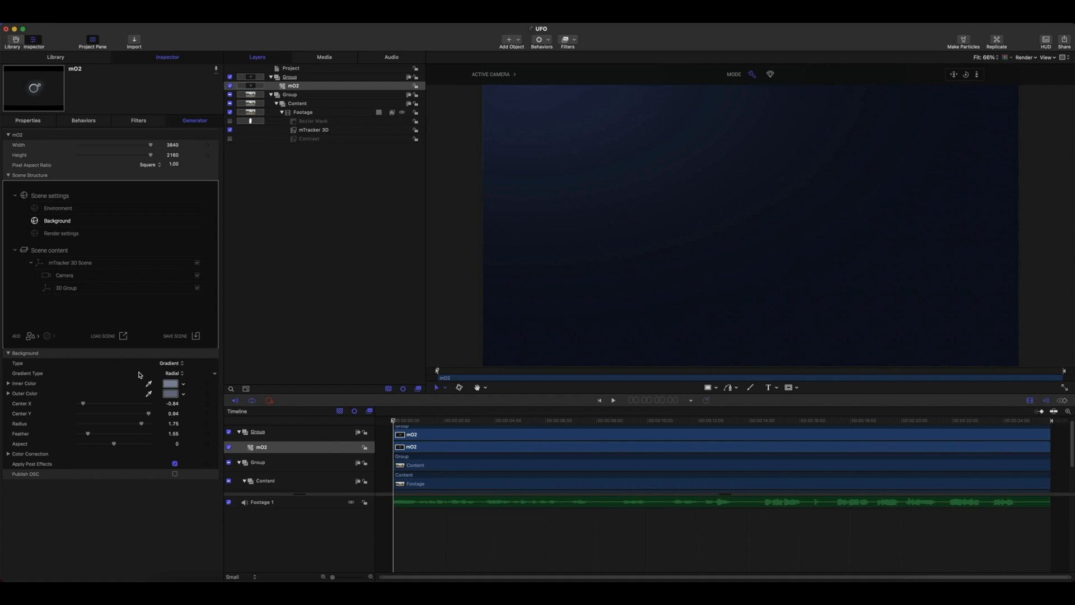
left_click(174, 367)
left_click(176, 401)
- Select the 3D Group inside the mTracker 3D Scene and move the playhead to 18:09
left_click(70, 262)
left_click_drag(394, 421, 772, 424)
left_click(63, 288)
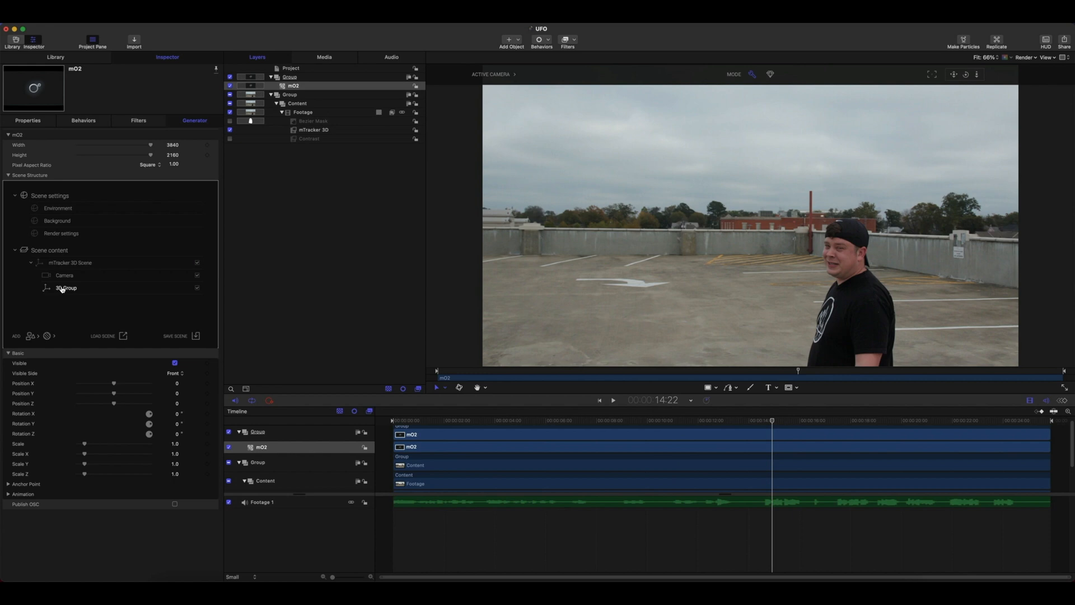
left_click_drag(773, 423, 861, 429)
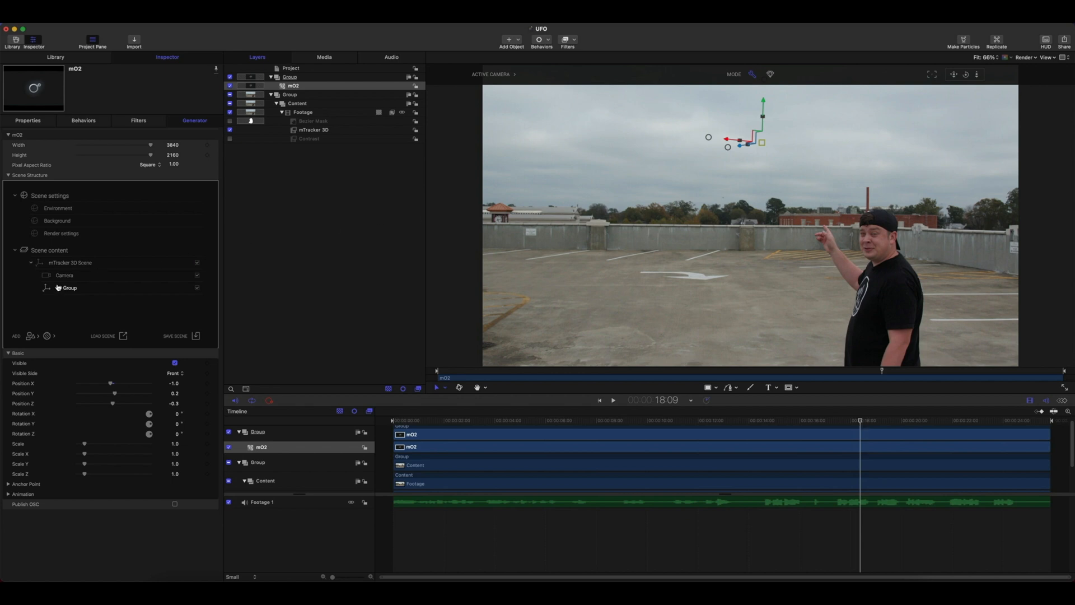
- Add the imported SciFi Destroyer model to the mO2 scene and nest it inside the tracked 3D Group
left_click(30, 337)
mouse_move(60, 342)
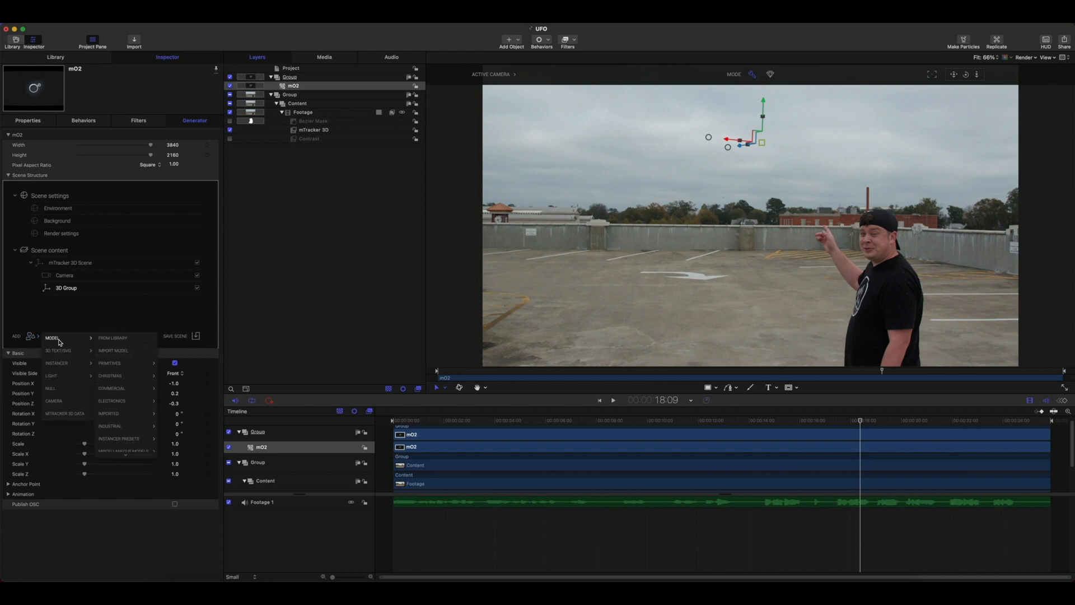
mouse_move(128, 451)
mouse_move(123, 442)
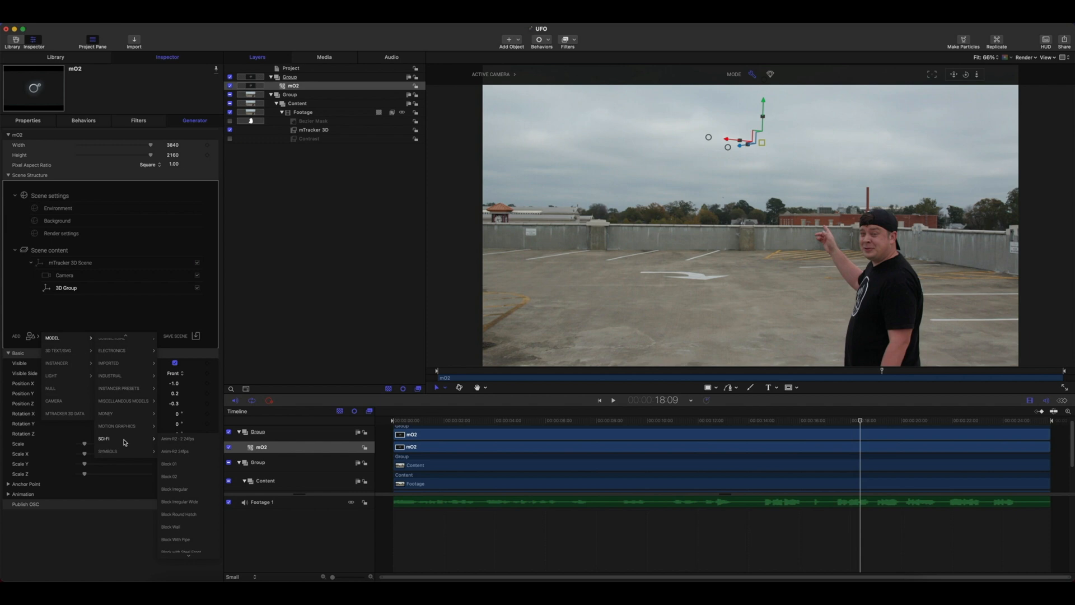
mouse_move(116, 365)
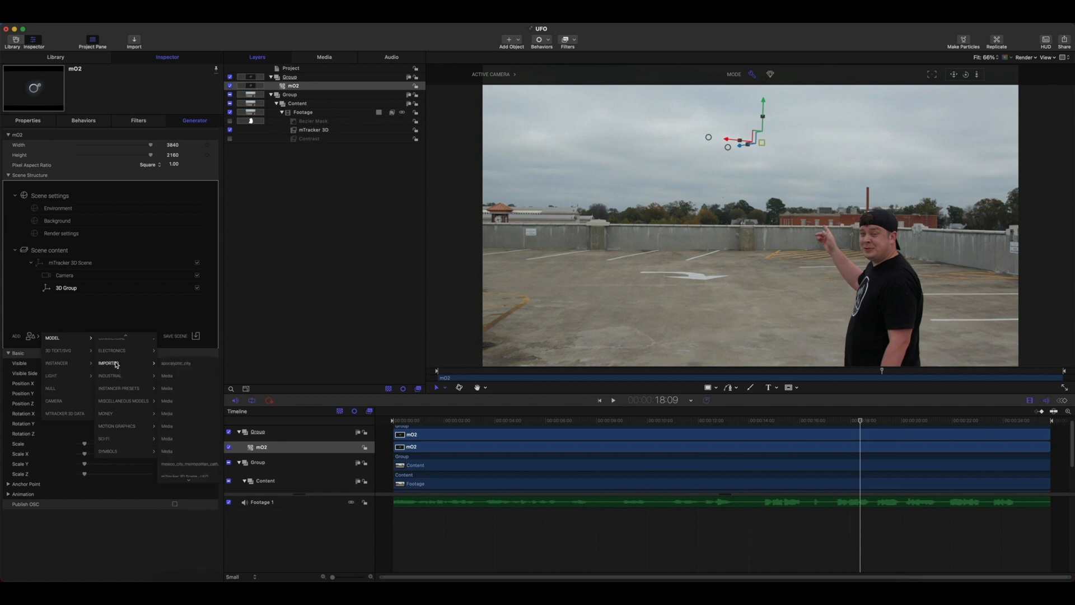
mouse_move(191, 483)
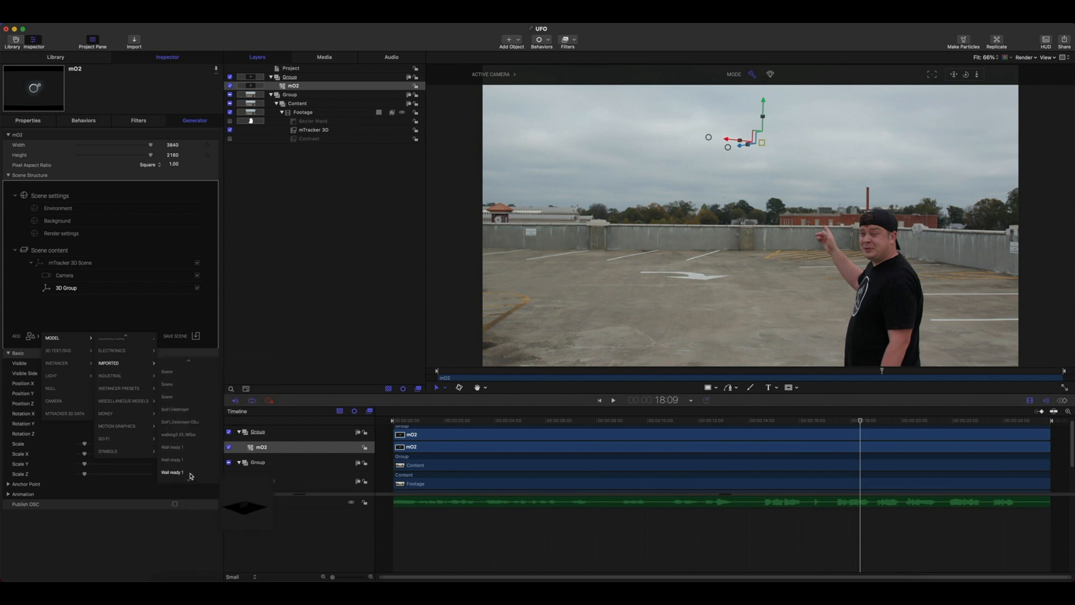
left_click(186, 414)
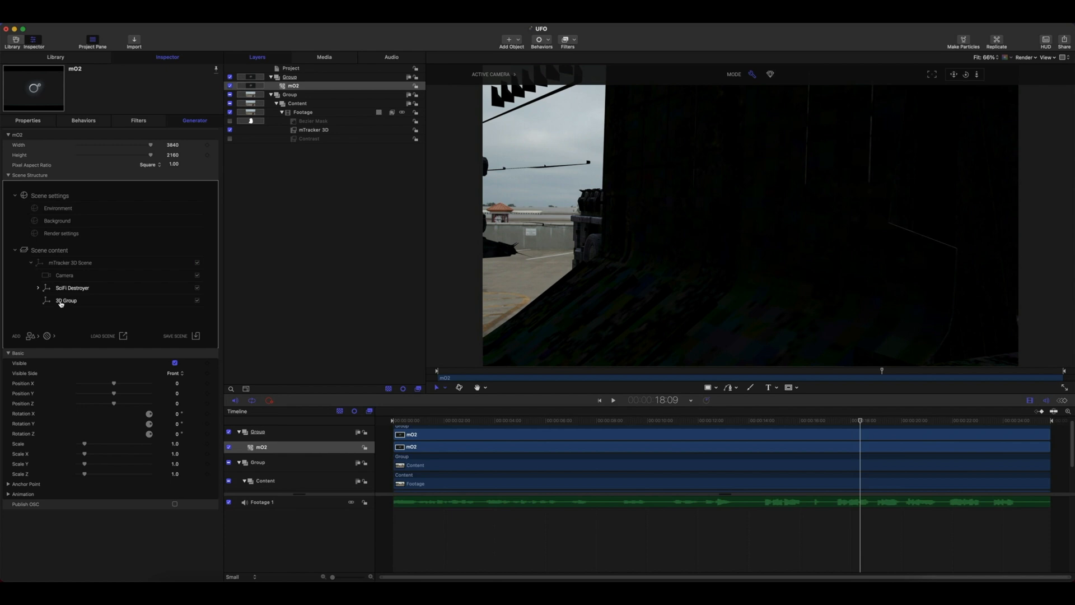
left_click_drag(50, 289, 57, 301)
- Reset the SciFi Destroyer's X, Y and Z positions to 0 so it sits at the tracked location
left_click(215, 387)
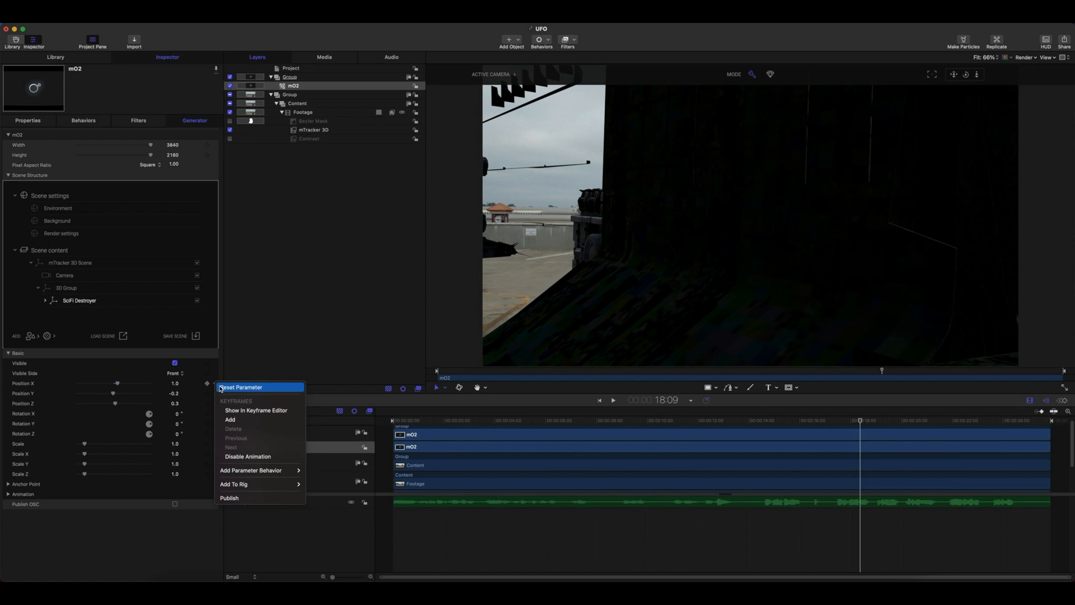
left_click(227, 388)
left_click(215, 396)
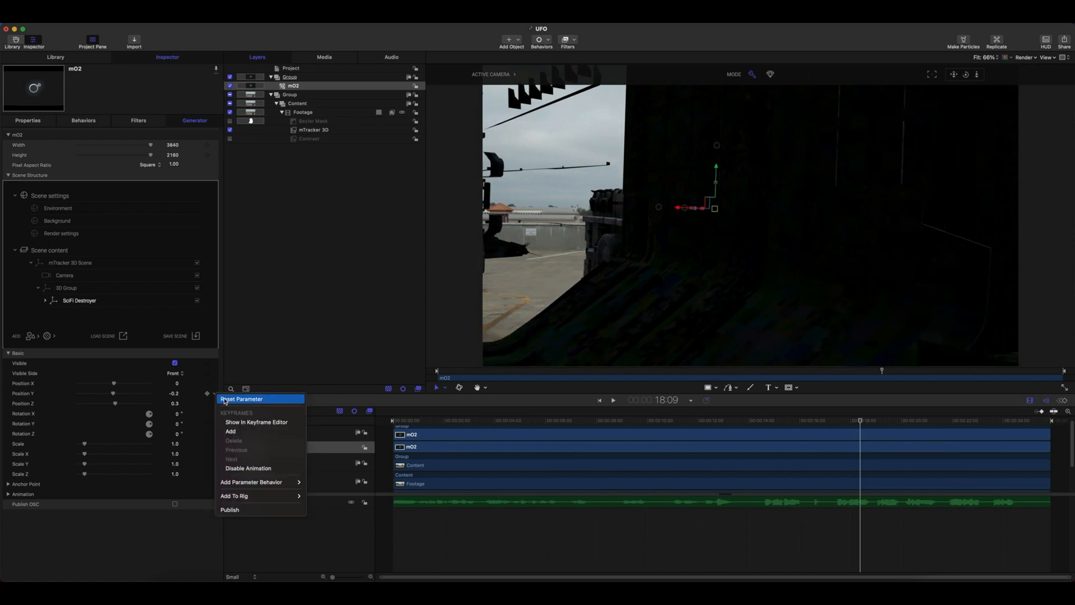
left_click(227, 399)
left_click(215, 406)
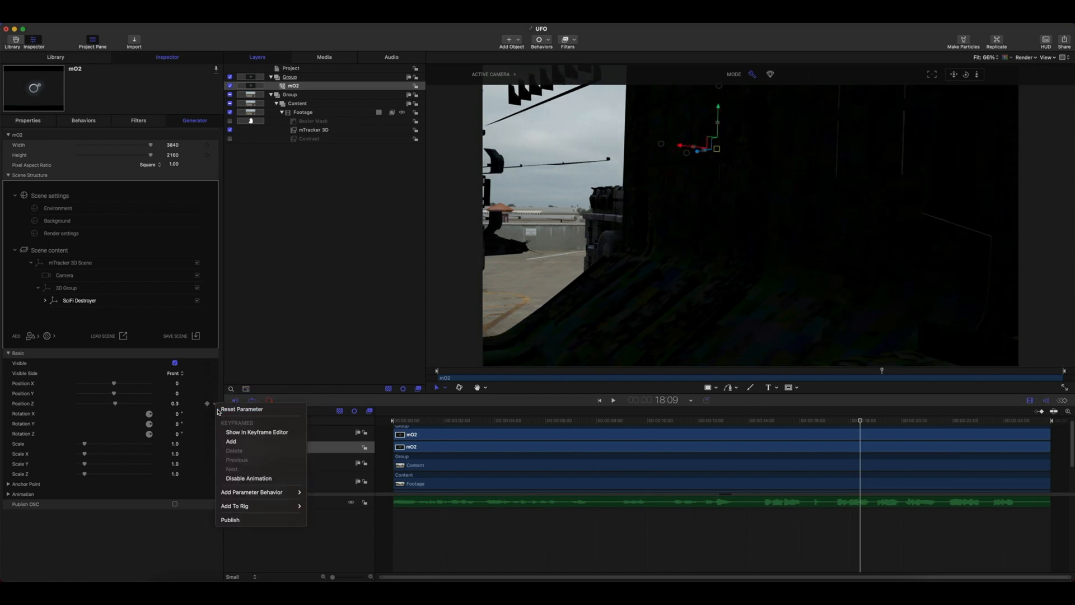
left_click(224, 409)
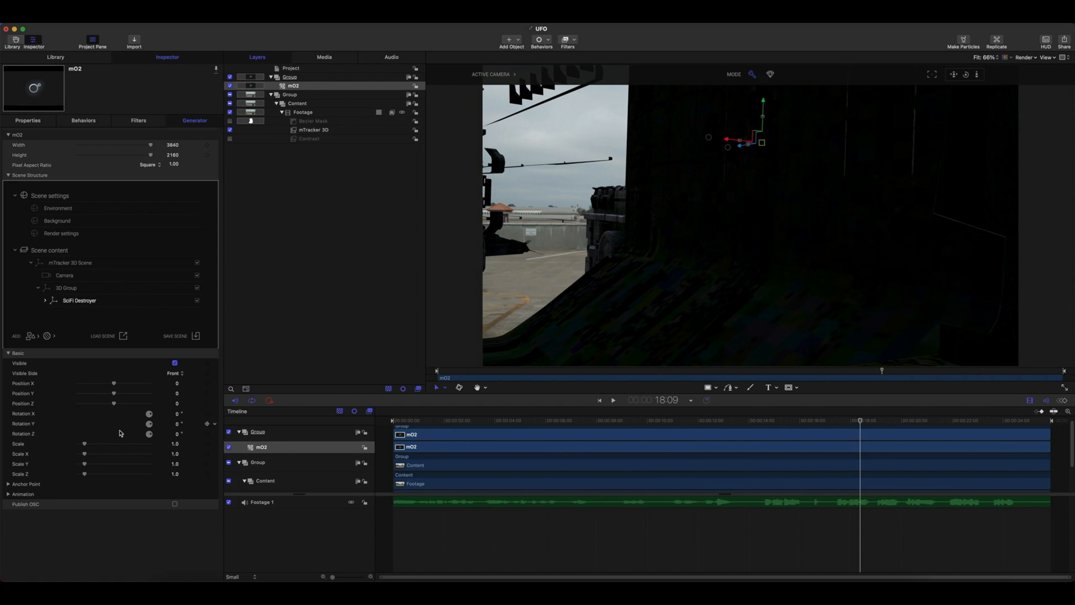
- Scale the SciFi Destroyer to 0.01 and switch mO2 to full-quality display with the playhead at 18:11
left_click_drag(84, 445, 78, 447)
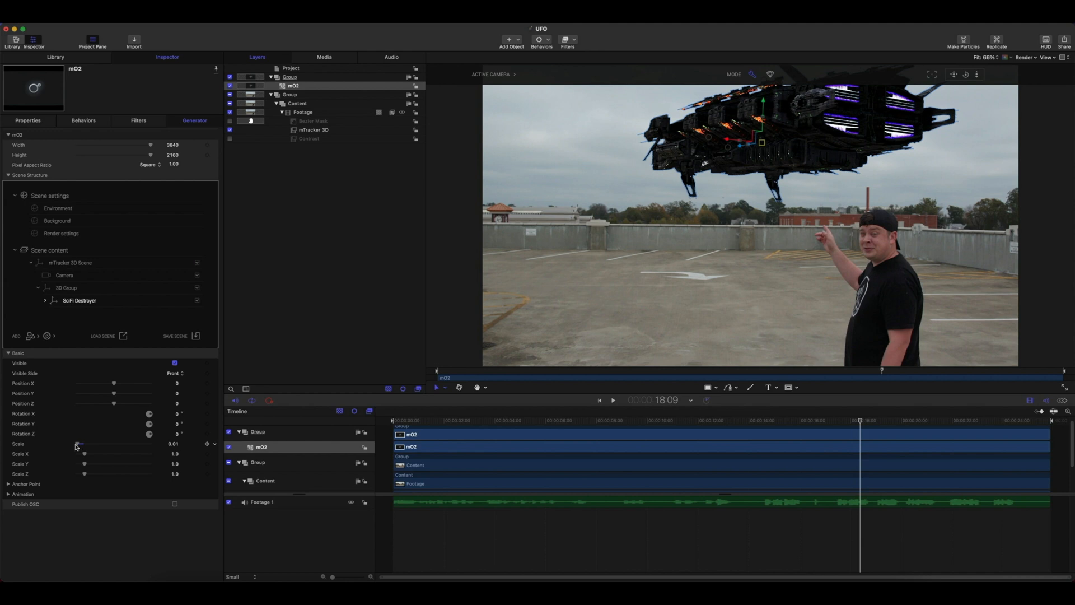
left_click(771, 75)
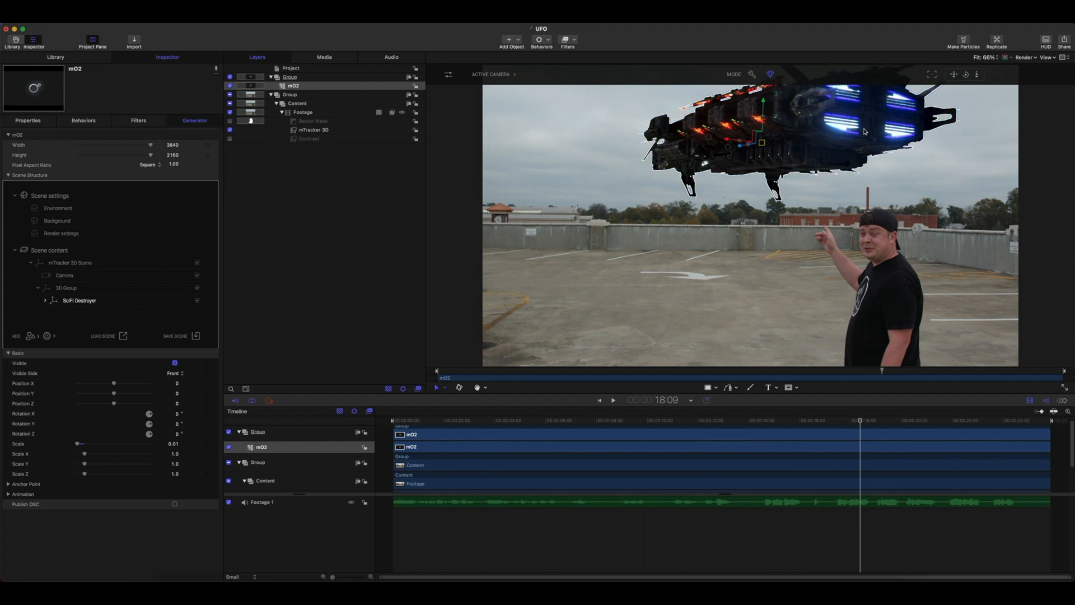
left_click(751, 75)
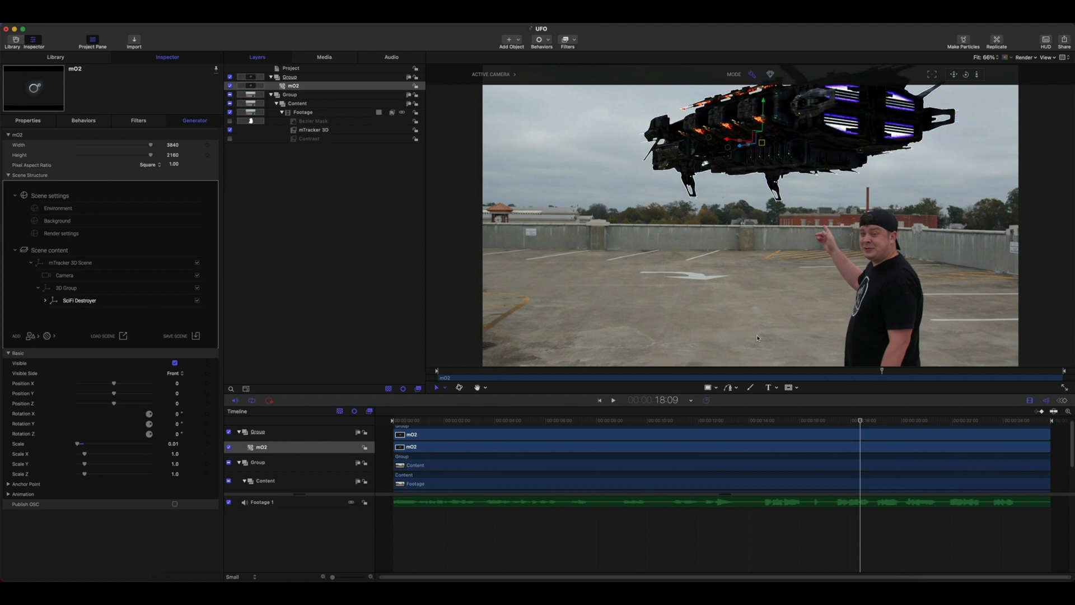
mouse_move(860, 421)
left_mouse_down()
mouse_move(692, 422)
mouse_move(862, 423)
left_mouse_up()
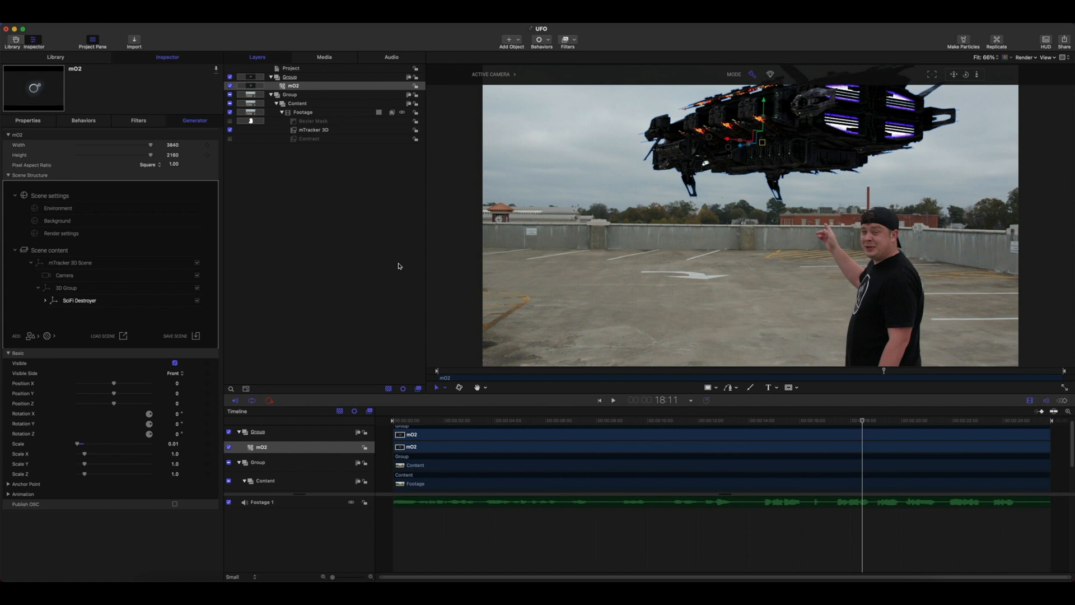
left_click(772, 75)
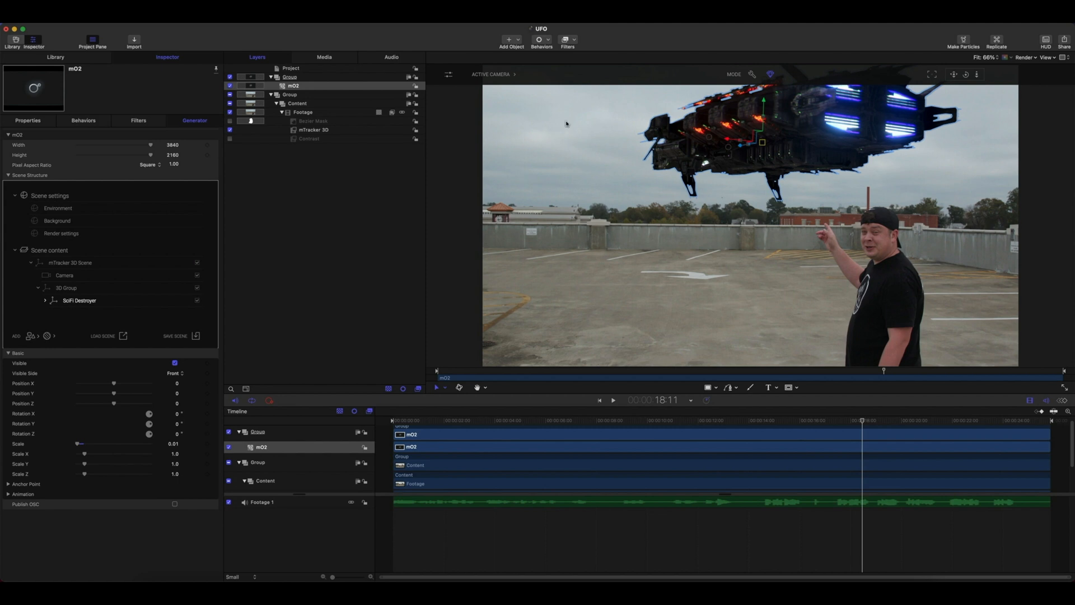
- Apply the Playground map from the Cloudy panoramas as the mO2 scene environment
left_click(61, 210)
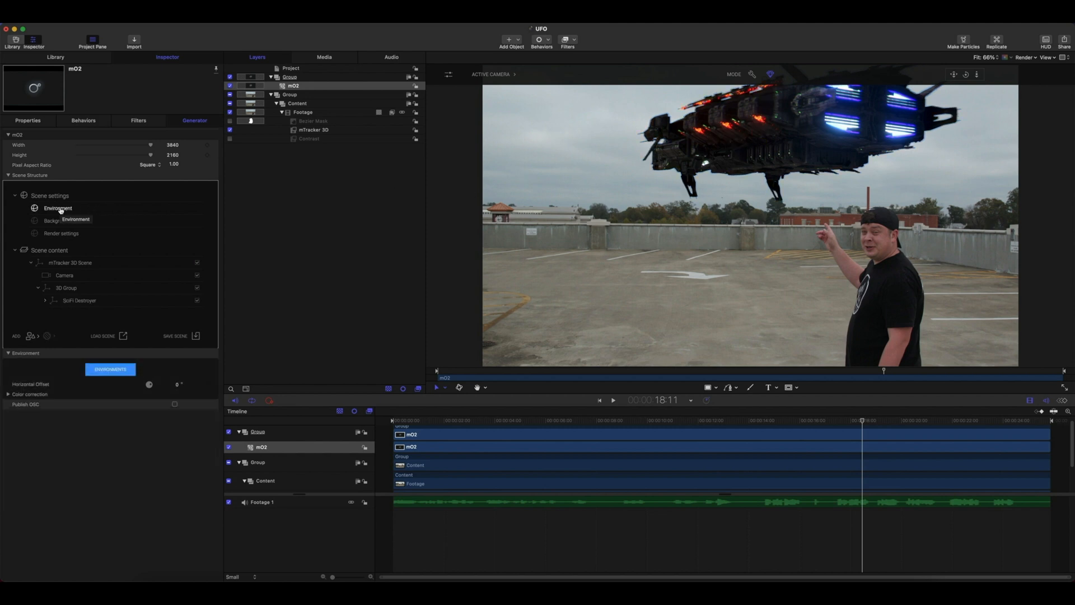
left_click(105, 367)
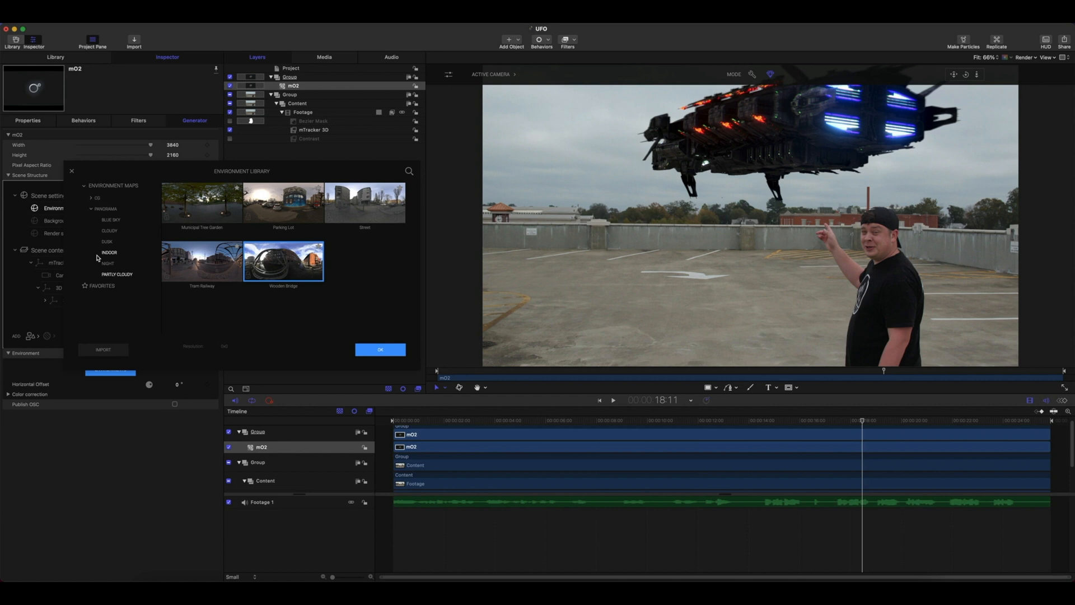
left_click(109, 231)
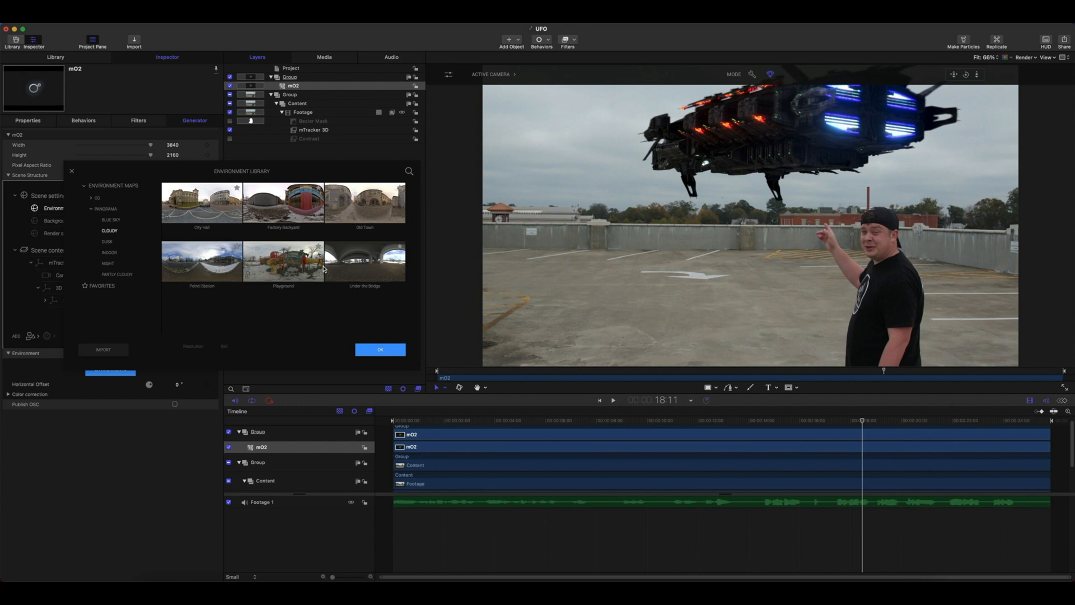
left_click(280, 270)
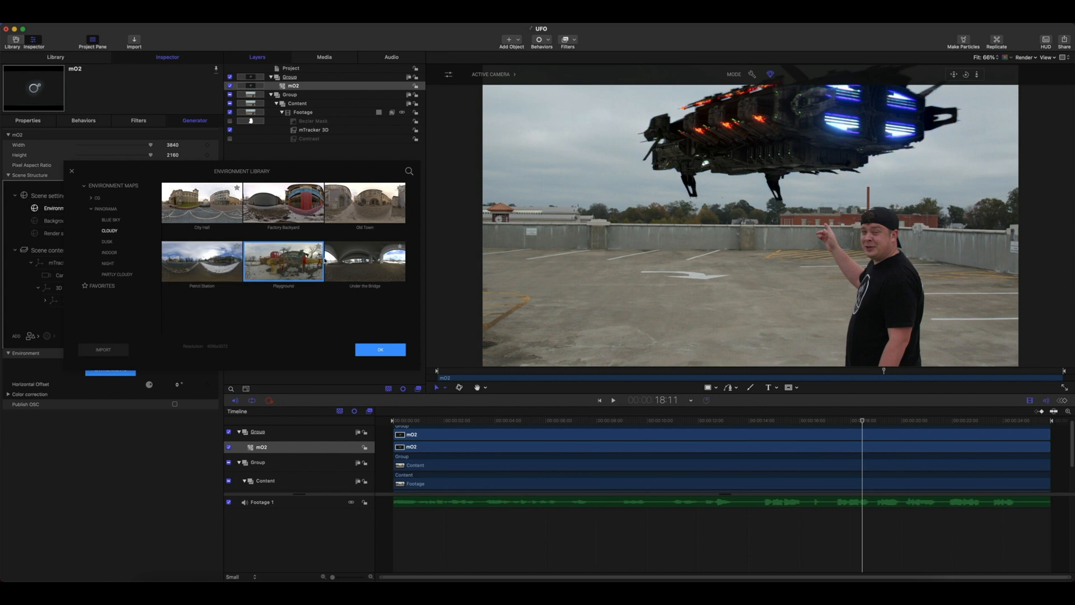
left_click(386, 349)
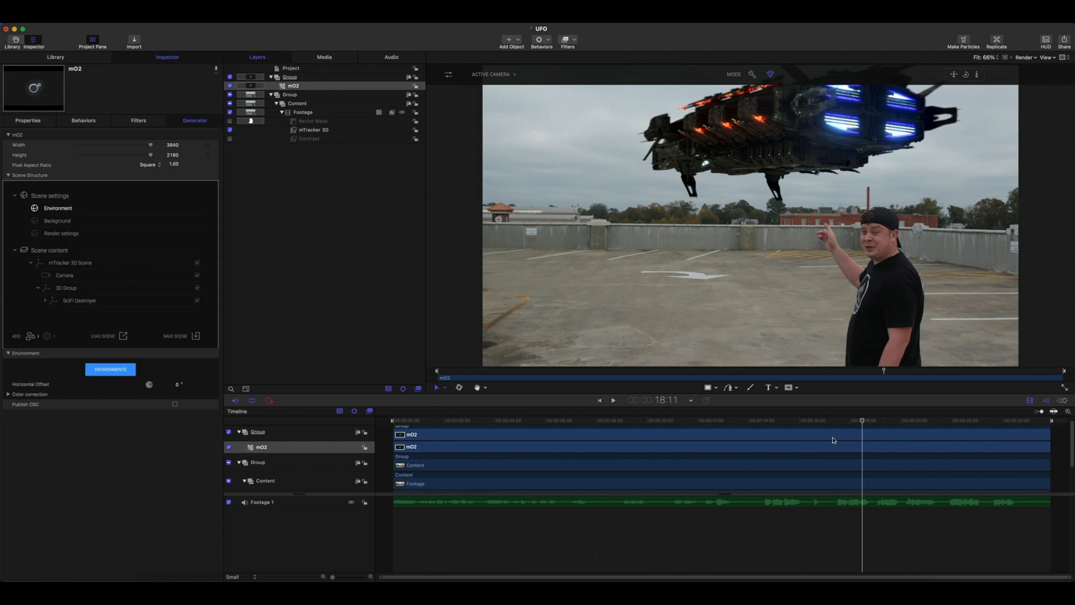
- Set the environment's color correction to gamma 1.67 and hue 0.52, and check the ship at 17:13
left_click(20, 393)
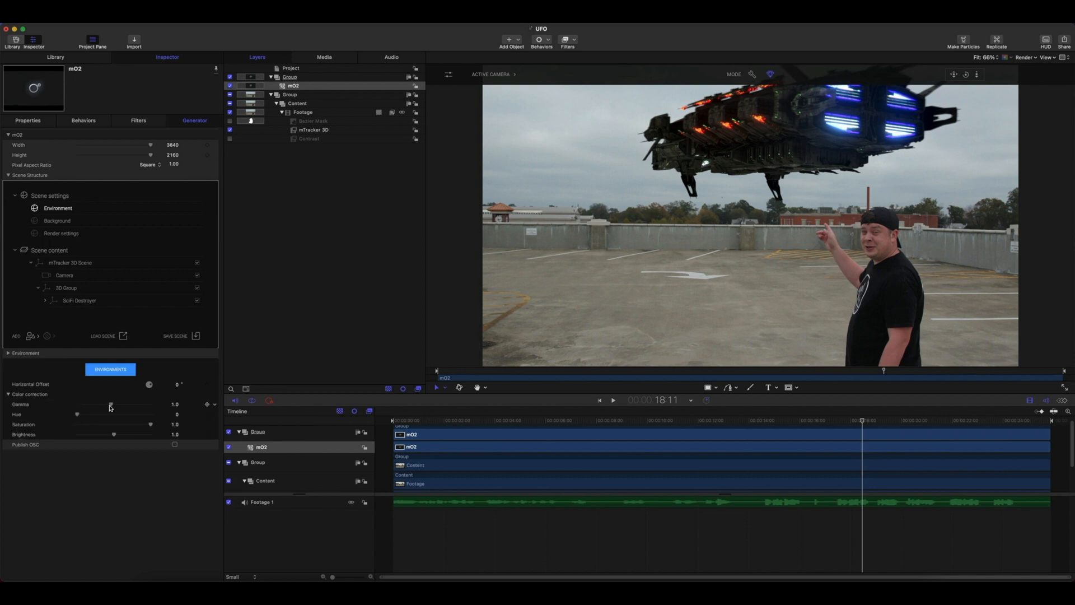
left_click_drag(112, 408, 135, 408)
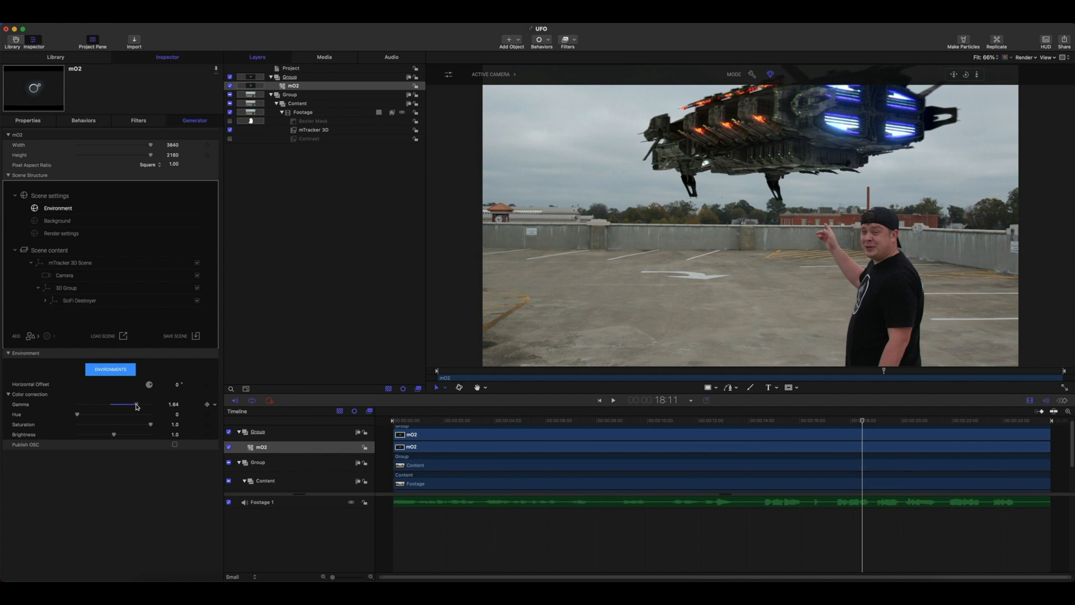
left_click_drag(136, 407, 139, 408)
left_click_drag(77, 416, 115, 422)
left_click_drag(863, 421, 840, 424)
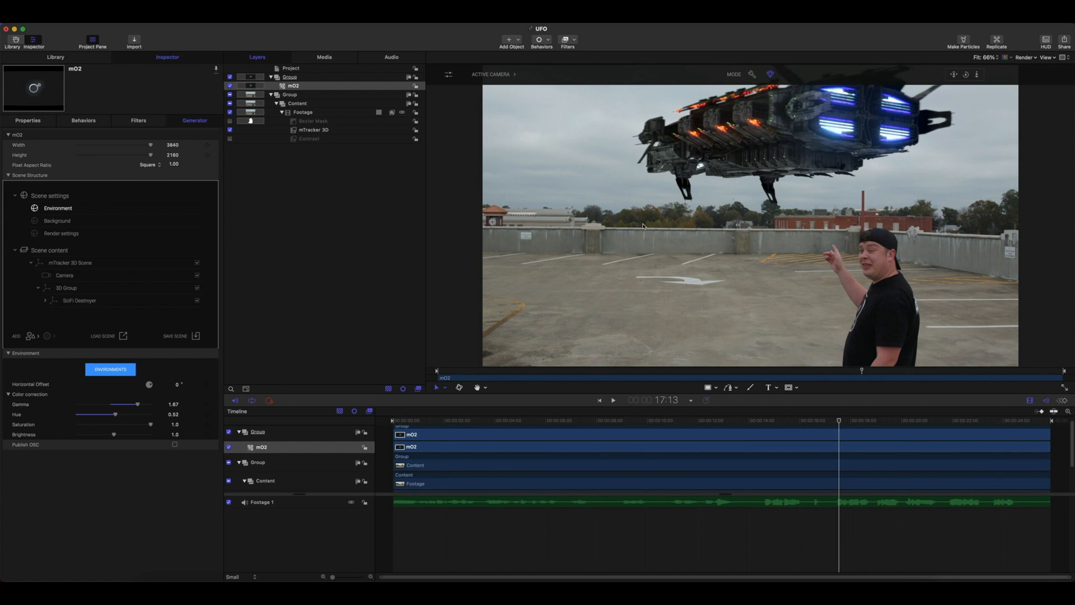
- Add a sphere light to the mO2 scene and nest it inside the 3D Group
left_click(31, 337)
mouse_move(58, 337)
mouse_move(61, 376)
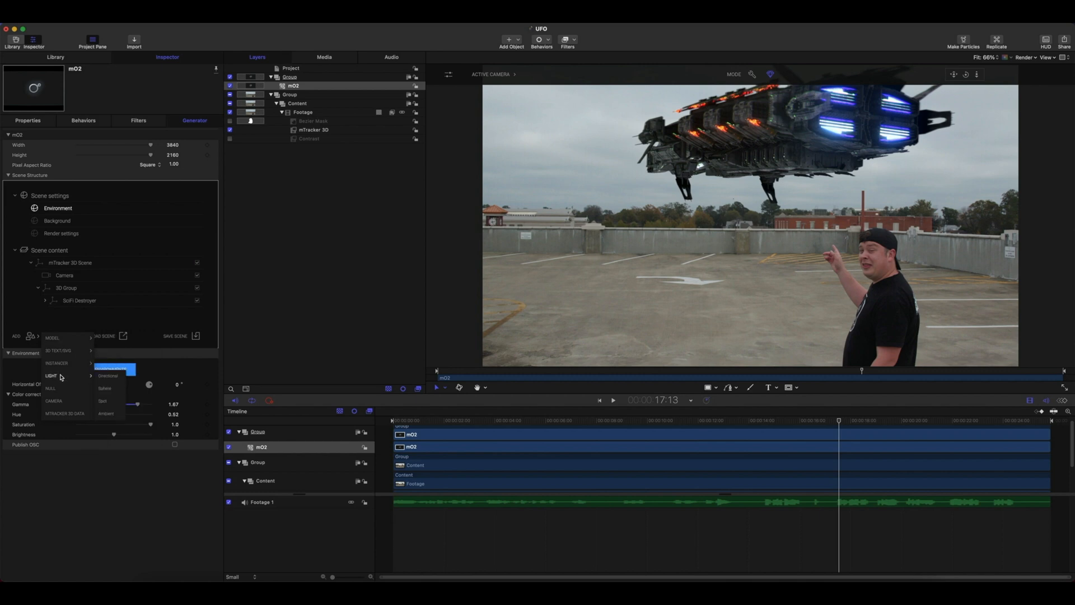
left_click(108, 387)
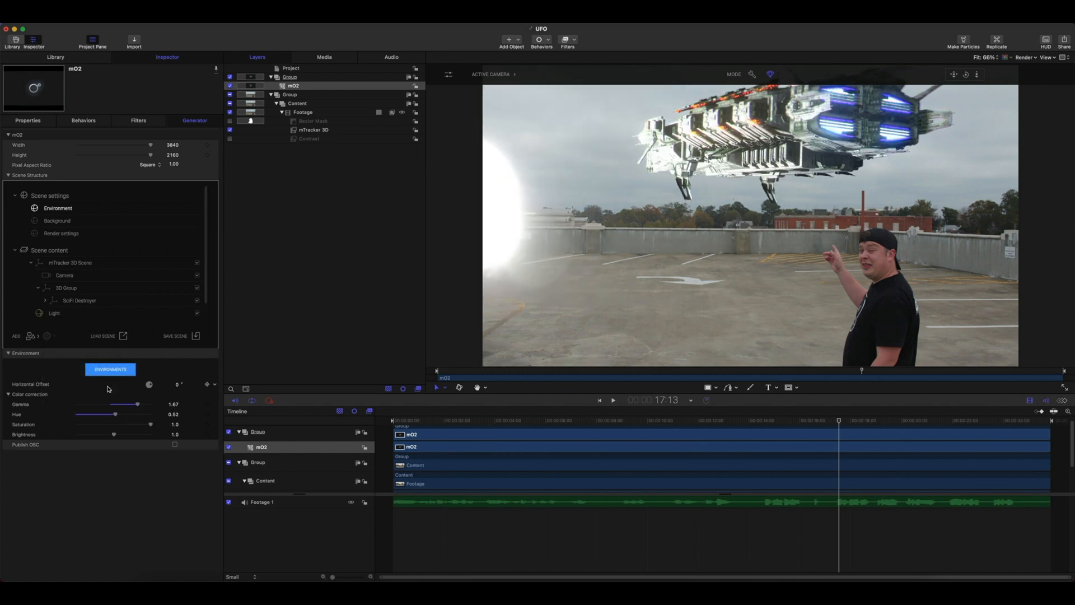
left_click_drag(38, 316, 60, 298)
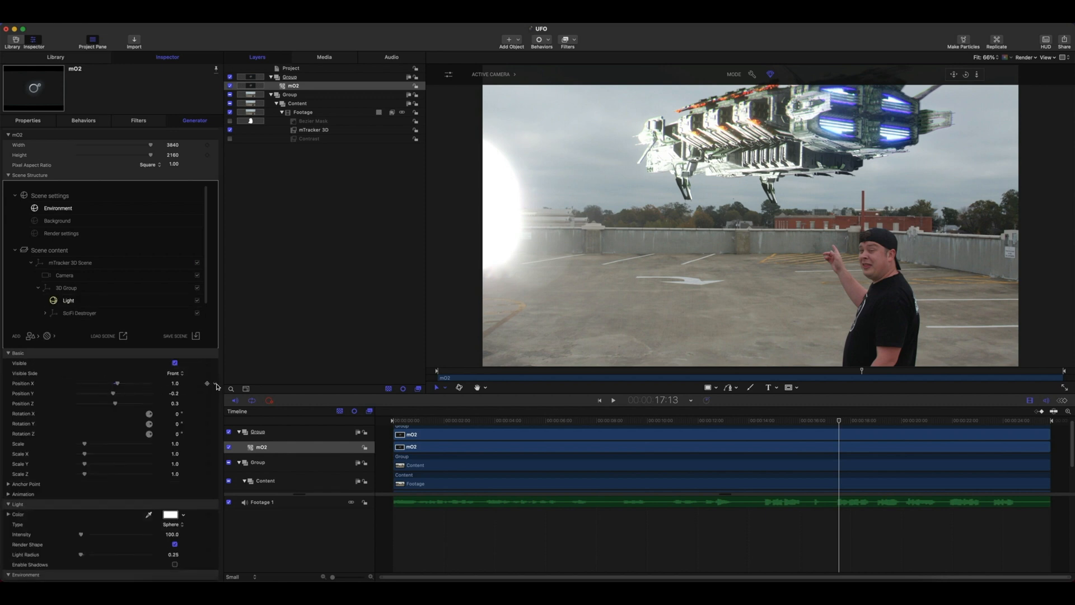
- Reset the light's X, Y and Z positions to 0 and turn off its Render Shape option
left_click(216, 386)
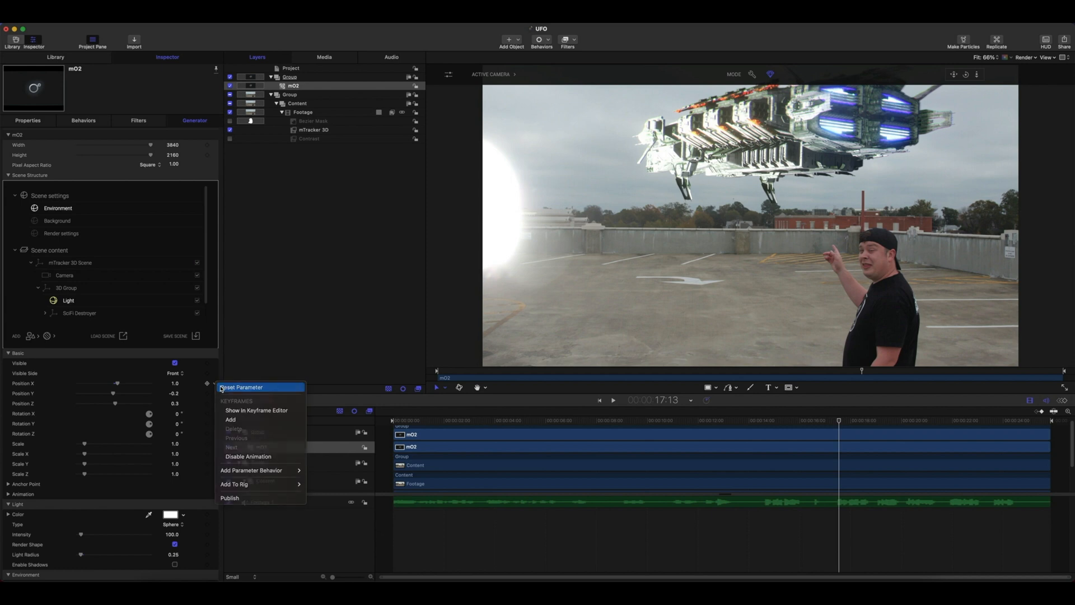
left_click(236, 387)
left_click(215, 395)
left_click(221, 397)
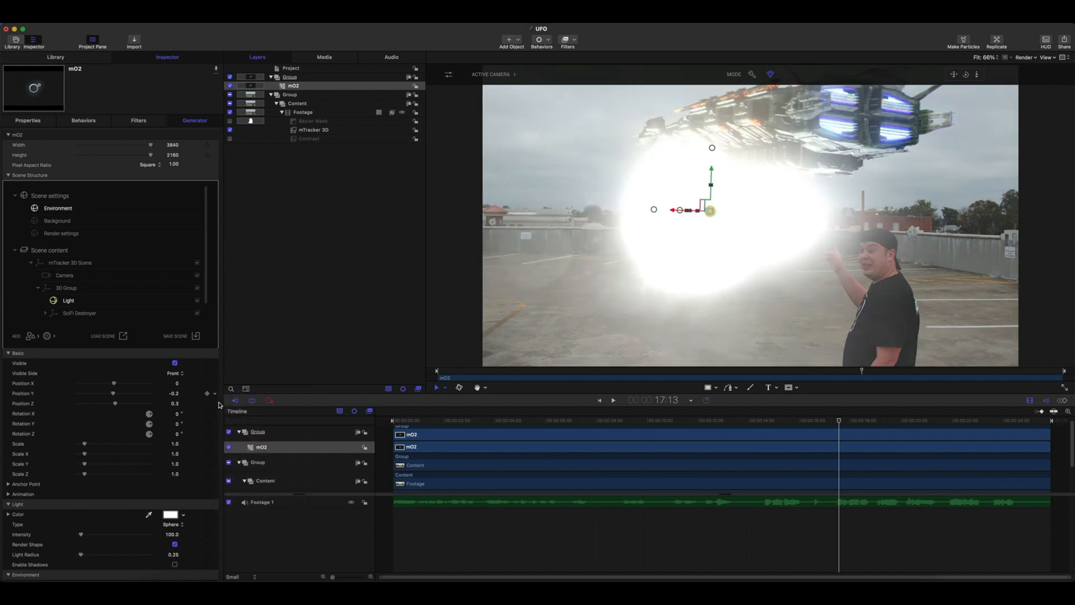
left_click(215, 404)
left_click(241, 409)
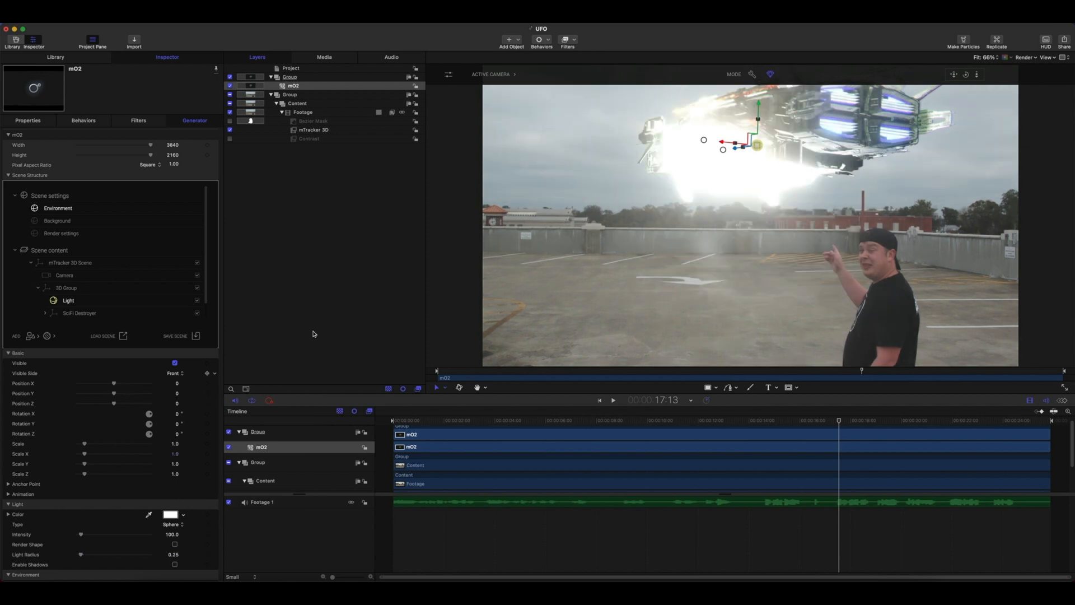
- Set the light's Position Z to -4.0, intensity to 18 and radius to 0.54, with shadows enabled
left_click_drag(735, 145, 960, 161)
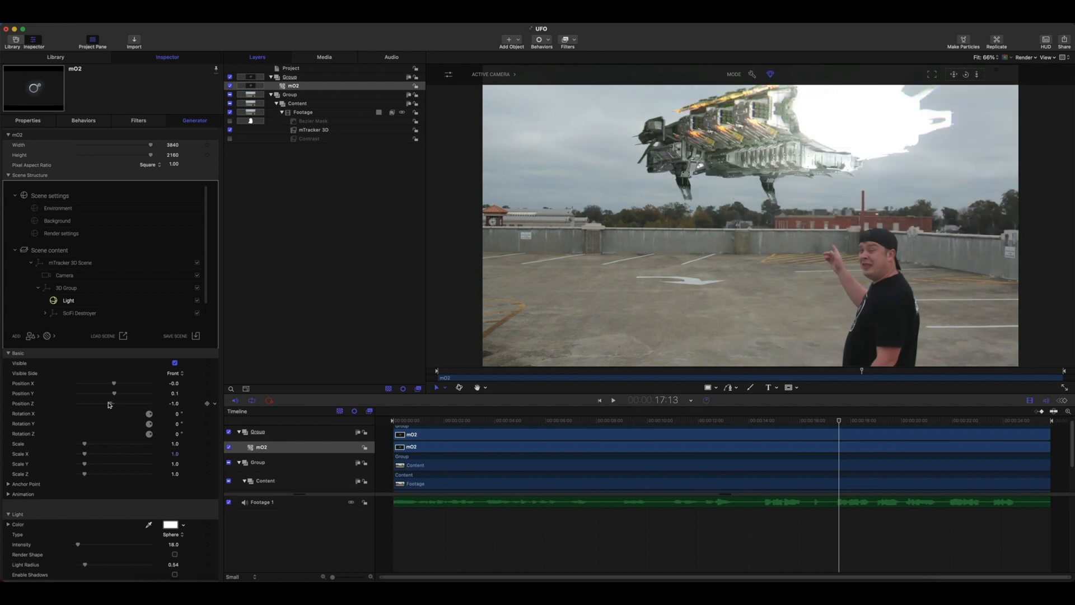
left_click_drag(109, 405, 103, 405)
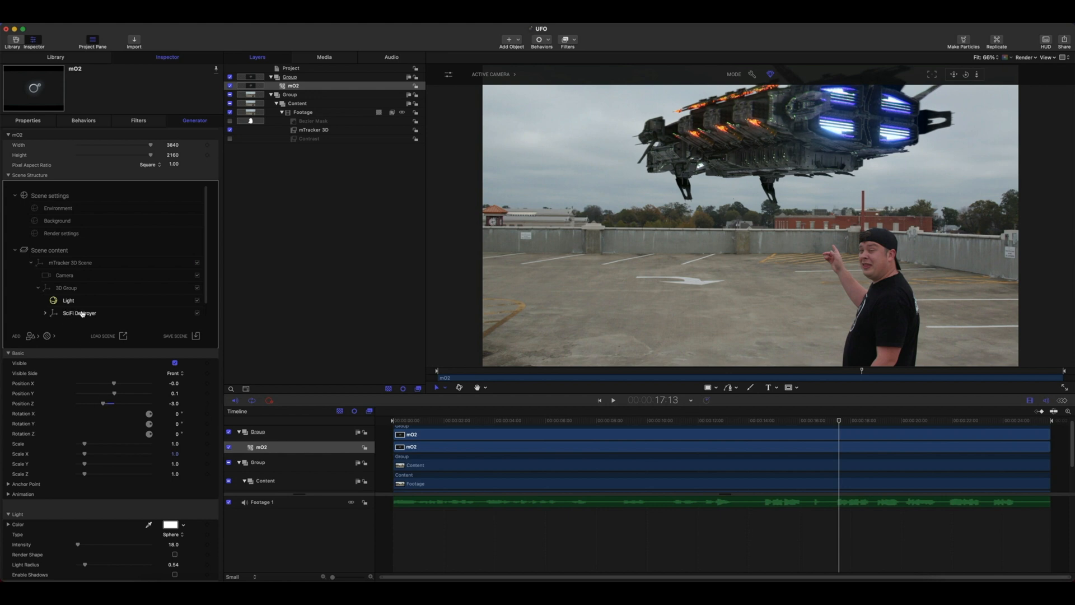
left_click(197, 301)
scroll(181, 557, "down", 1)
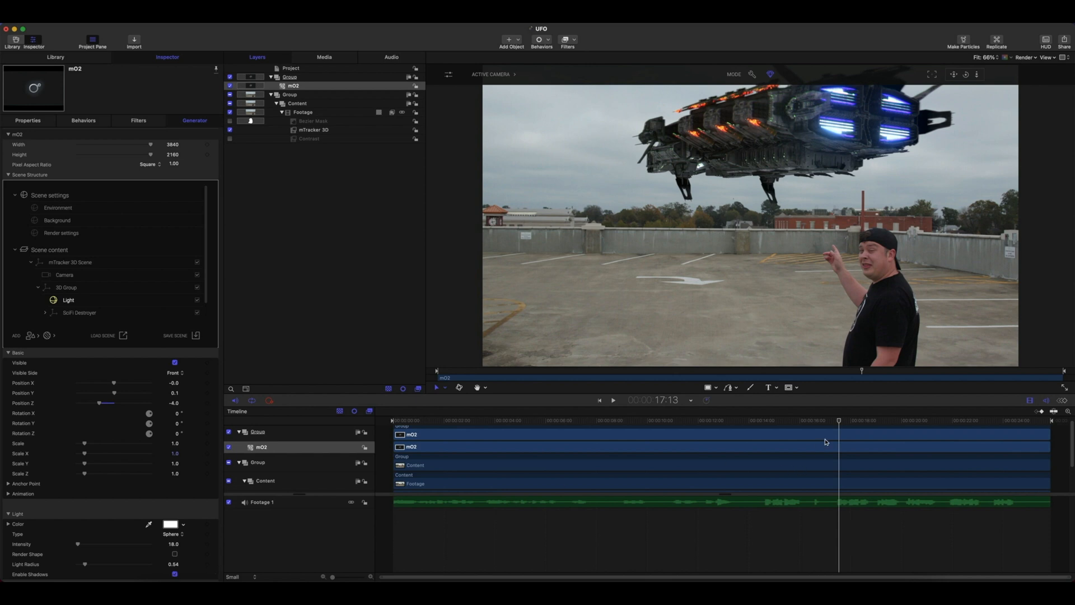
- Keyframe the SciFi Destroyer's position and rotation at 11:18, and set its Position Z to -0.3 around 13:11
mouse_move(839, 420)
left_mouse_down()
mouse_move(551, 430)
mouse_move(831, 428)
left_mouse_up()
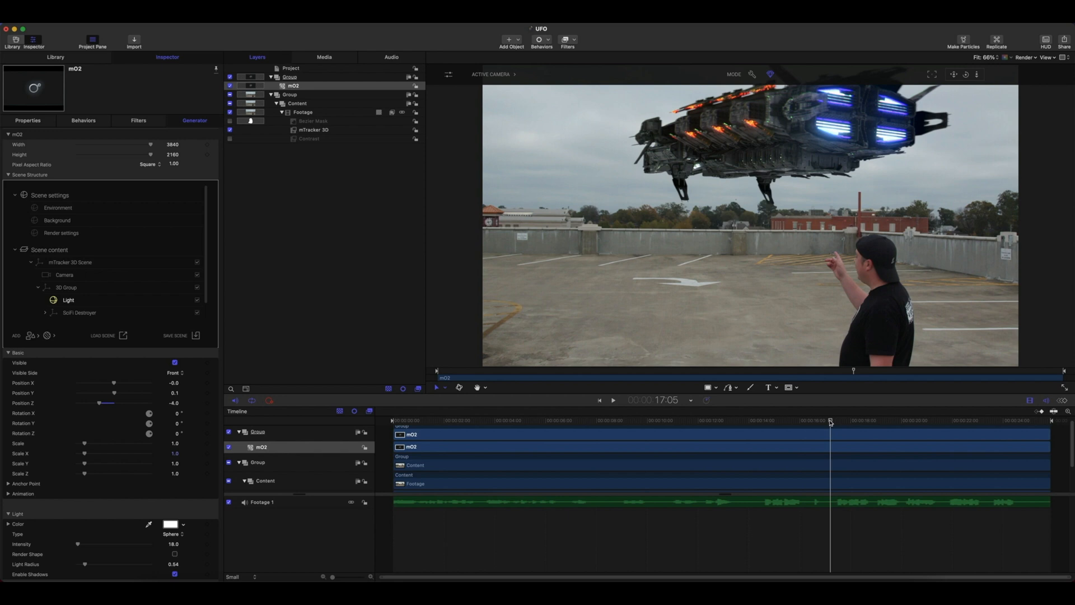
left_click_drag(831, 422, 693, 427)
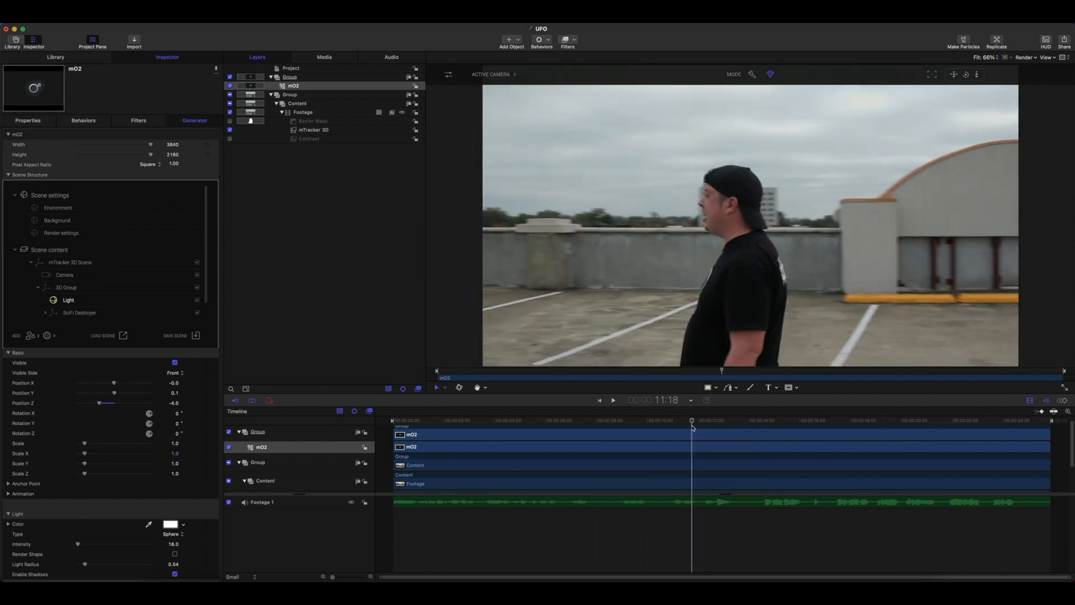
left_click(81, 312)
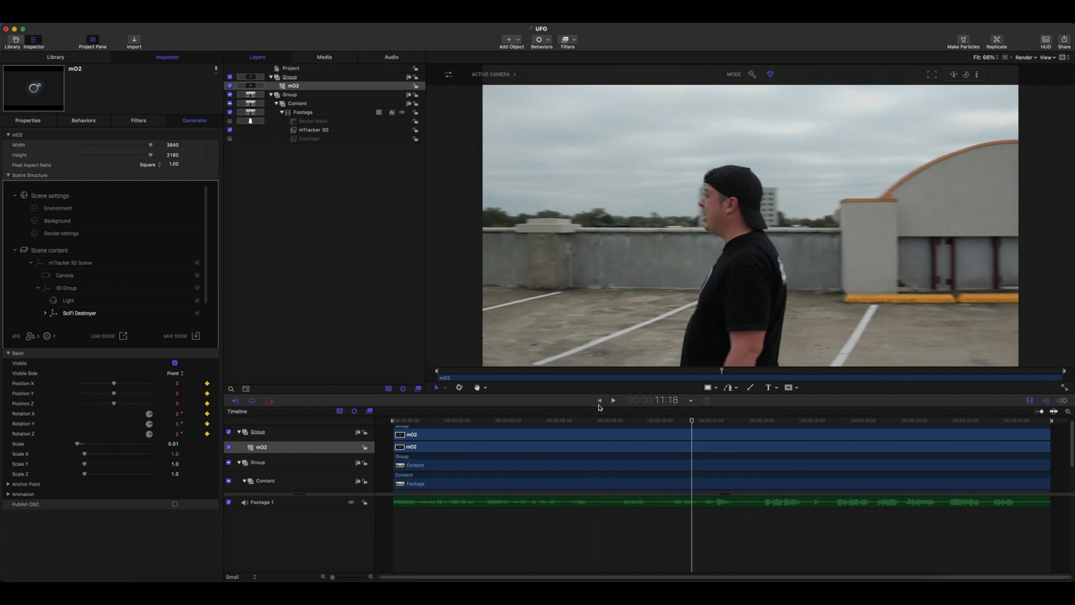
left_click_drag(693, 422, 847, 423)
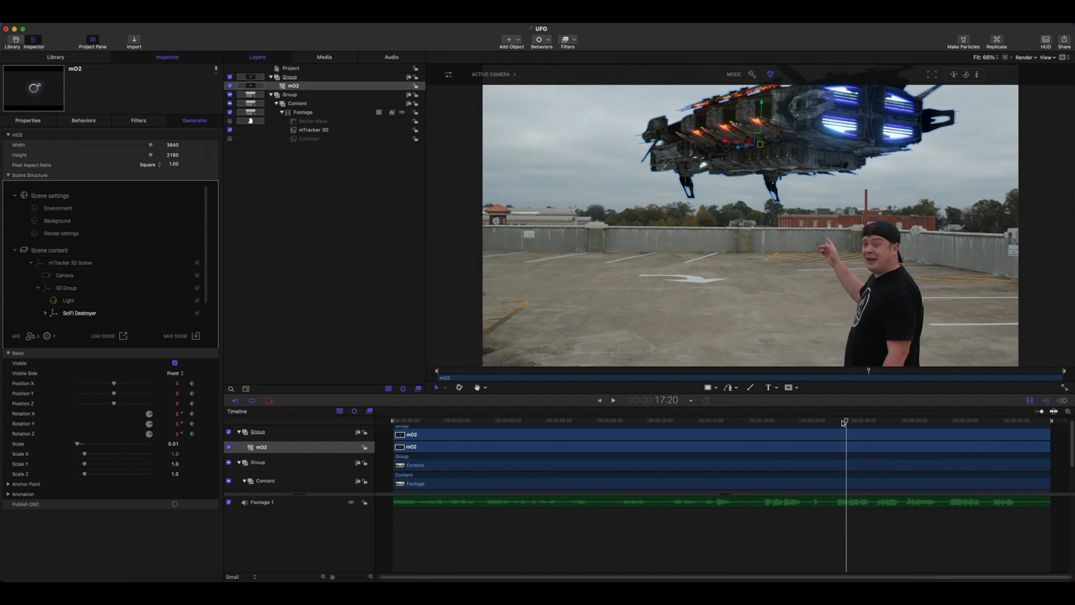
left_click_drag(848, 422, 705, 420)
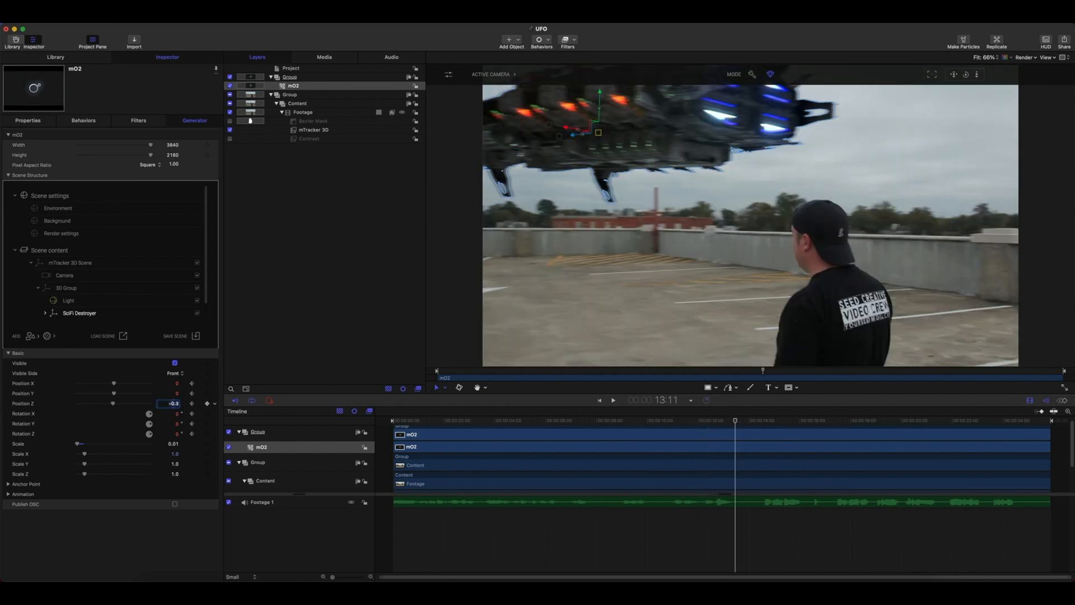
- At 17:17, move the SciFi Destroyer along its length to Position Z -0.2 and rotate it slightly
left_click_drag(735, 421, 845, 422)
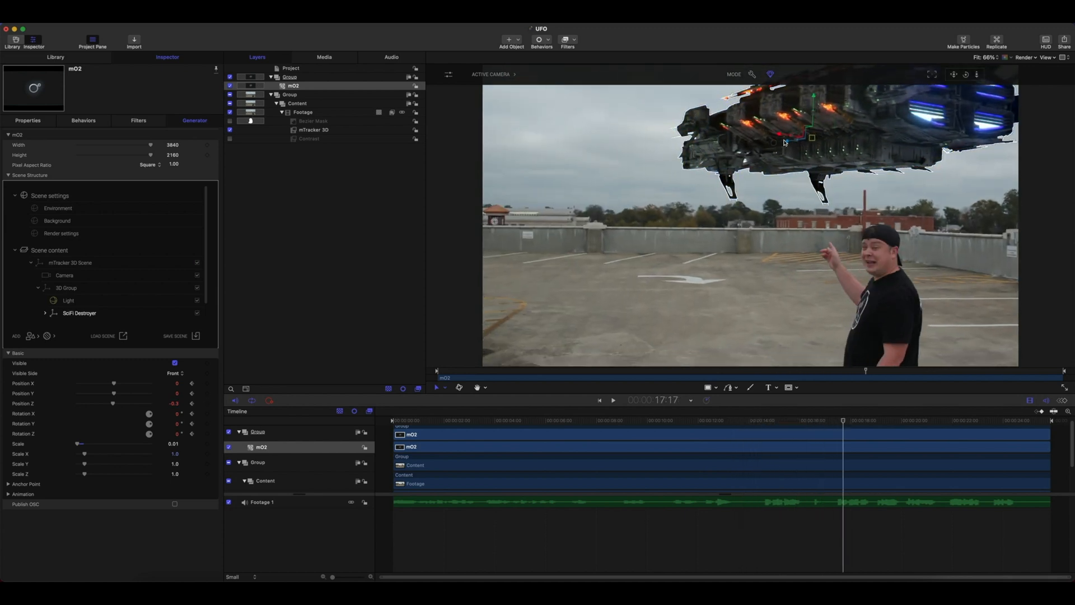
left_click_drag(786, 143, 770, 142)
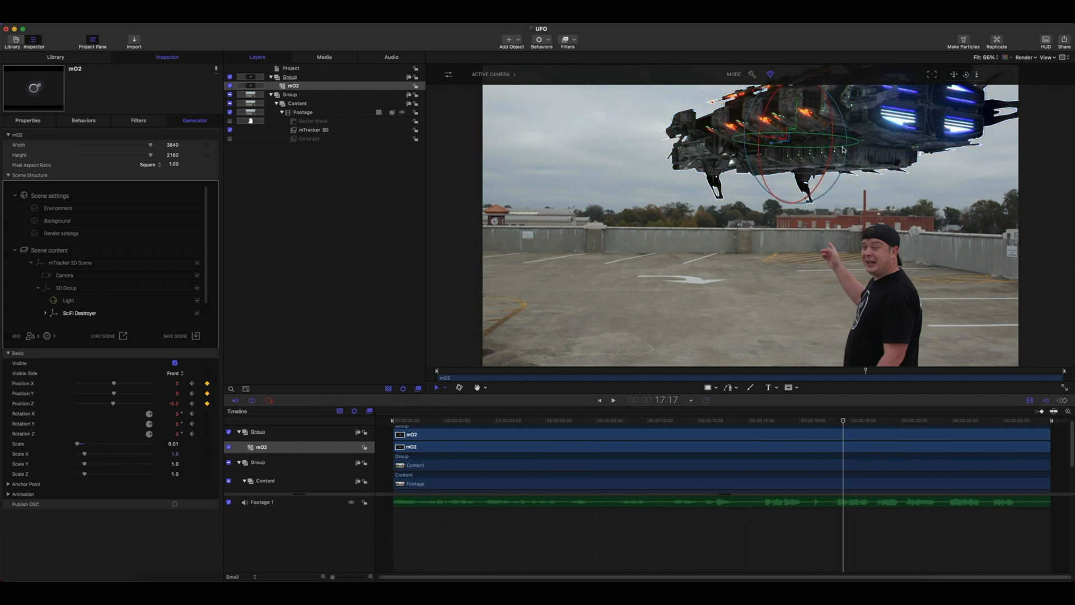
left_click_drag(839, 148, 837, 150)
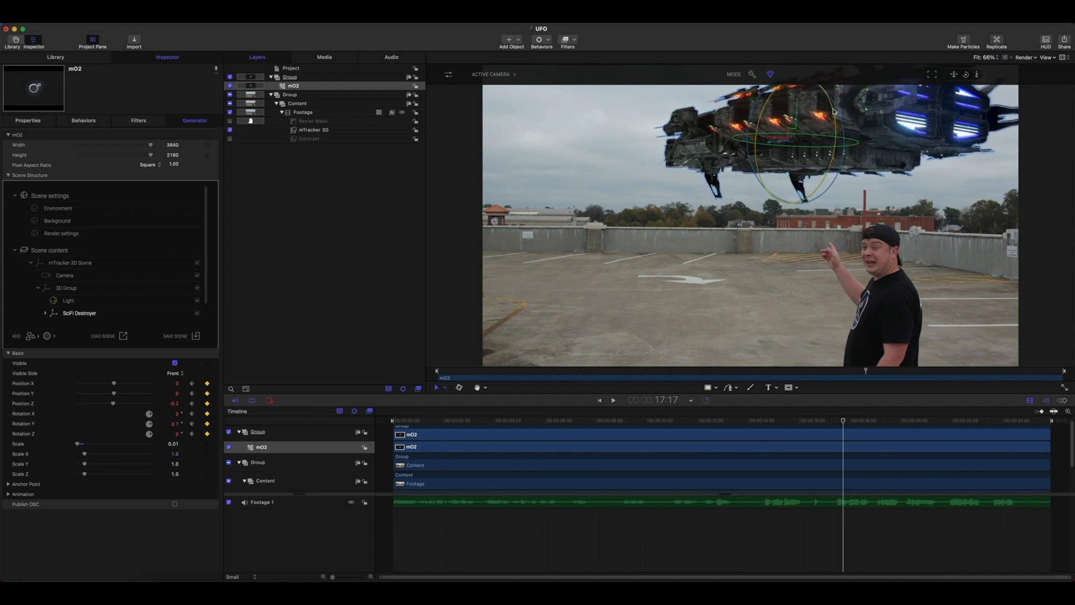
- Play back the SciFi Destroyer's flight through 17:21 to check the keyframed motion
left_click_drag(841, 423, 696, 419)
left_click(614, 401)
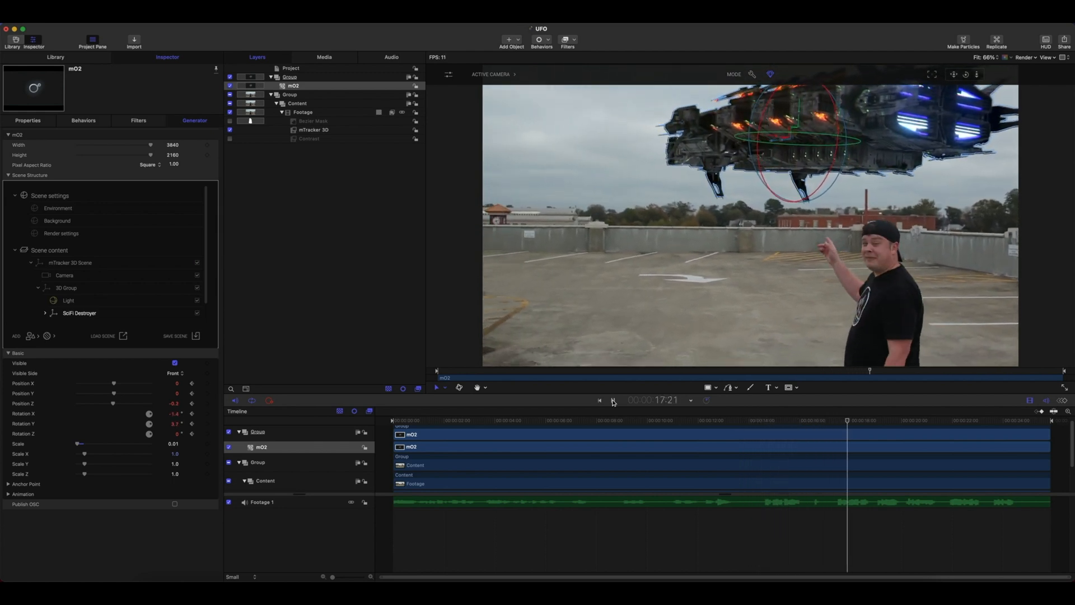
left_click(613, 401)
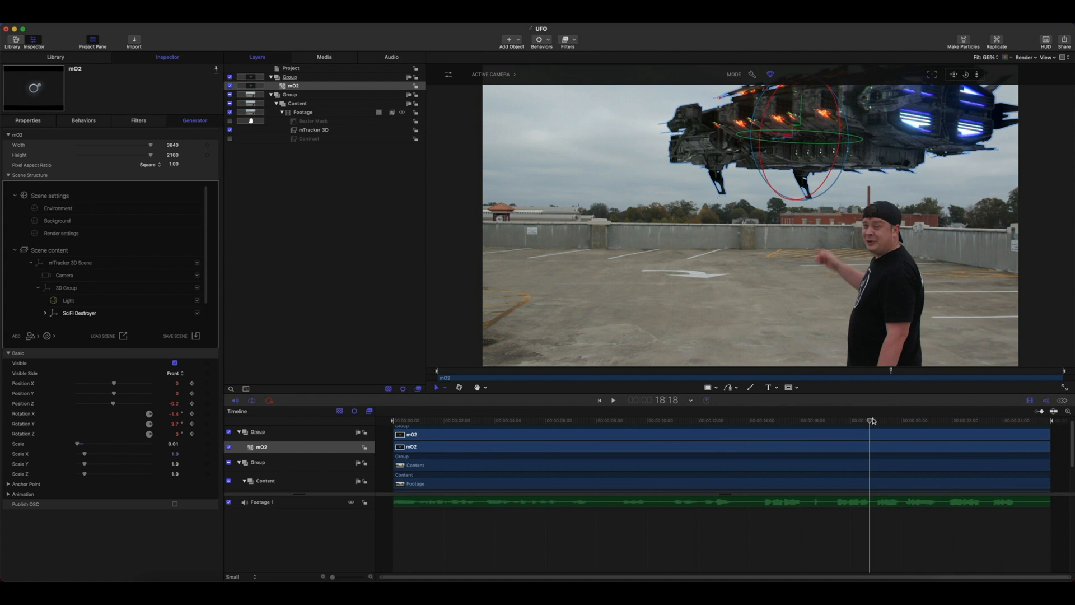
- Keyframe the SciFi Destroyer at 22:22 with Position Z -0.1 and Y rotation 11.2°, and advance the playhead to 24:22
left_click_drag(870, 423, 976, 429)
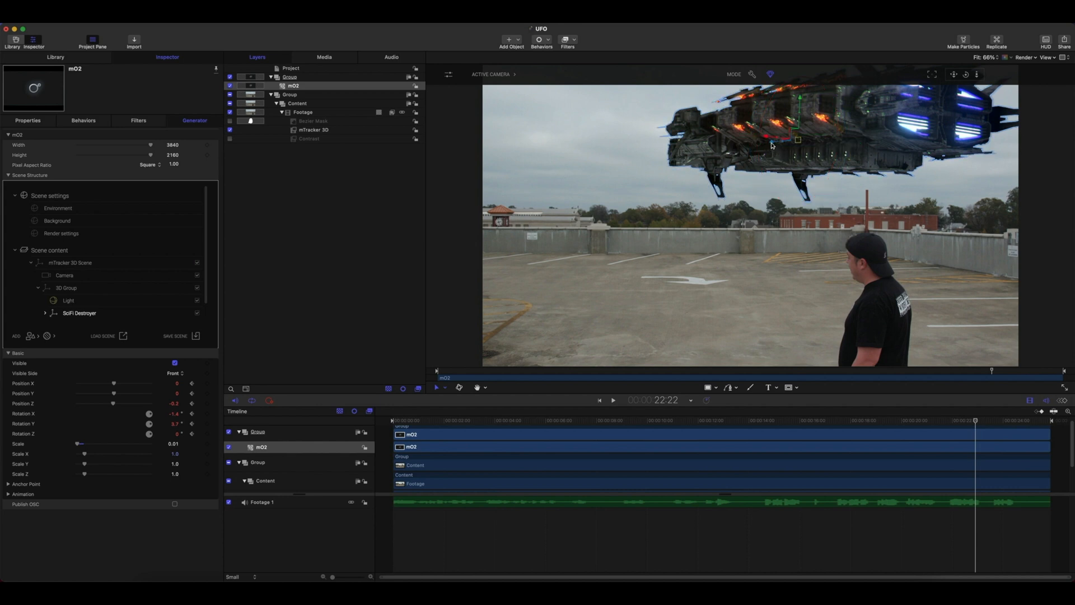
left_click_drag(762, 145, 753, 144)
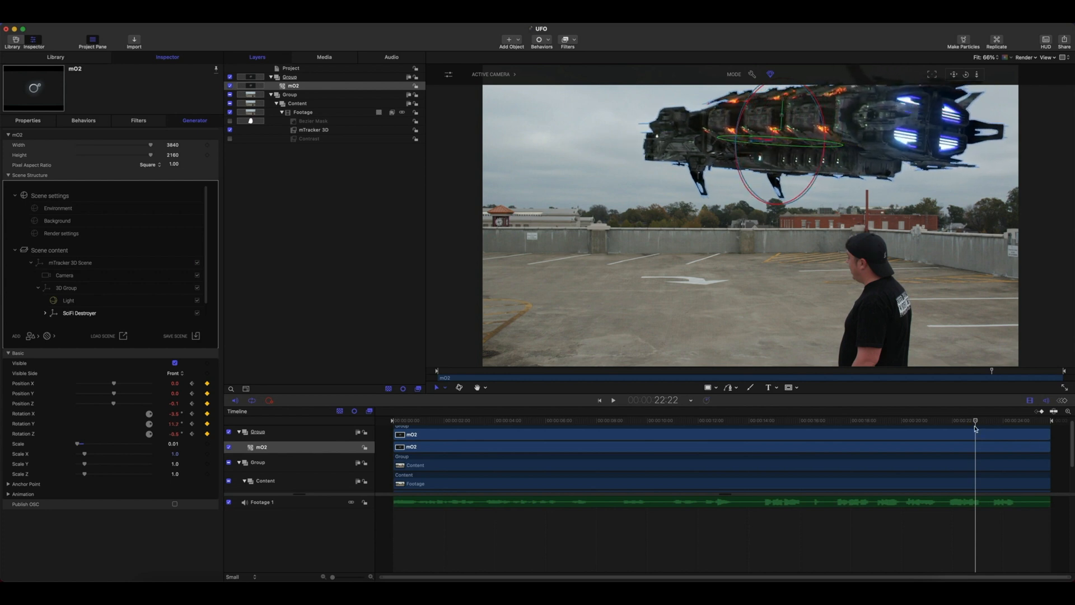
mouse_move(975, 420)
left_mouse_down()
mouse_move(685, 426)
mouse_move(992, 429)
mouse_move(975, 426)
left_mouse_up()
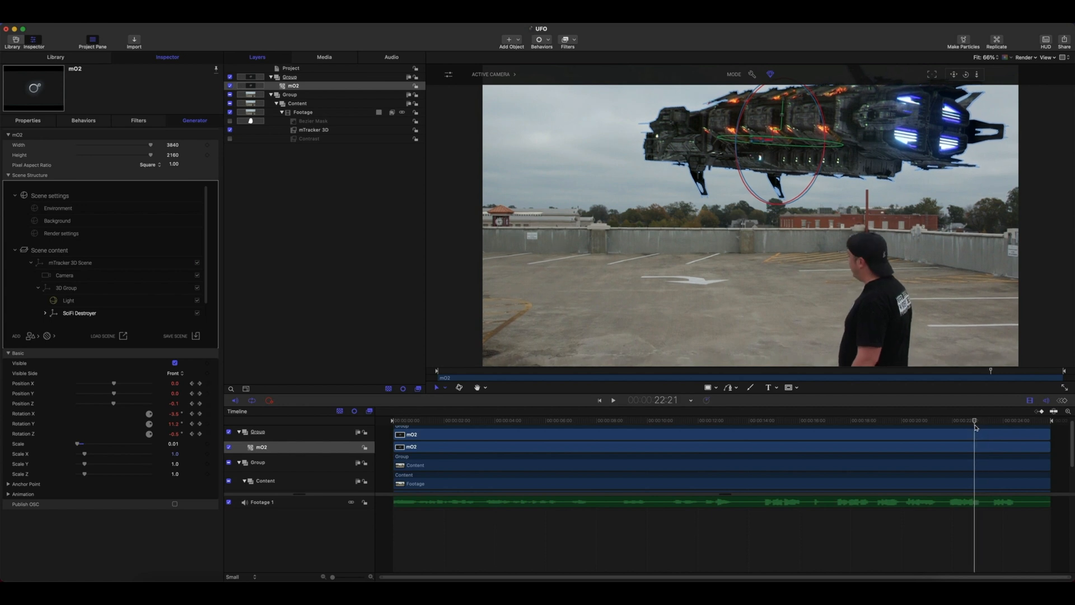
left_click_drag(975, 427, 1028, 426)
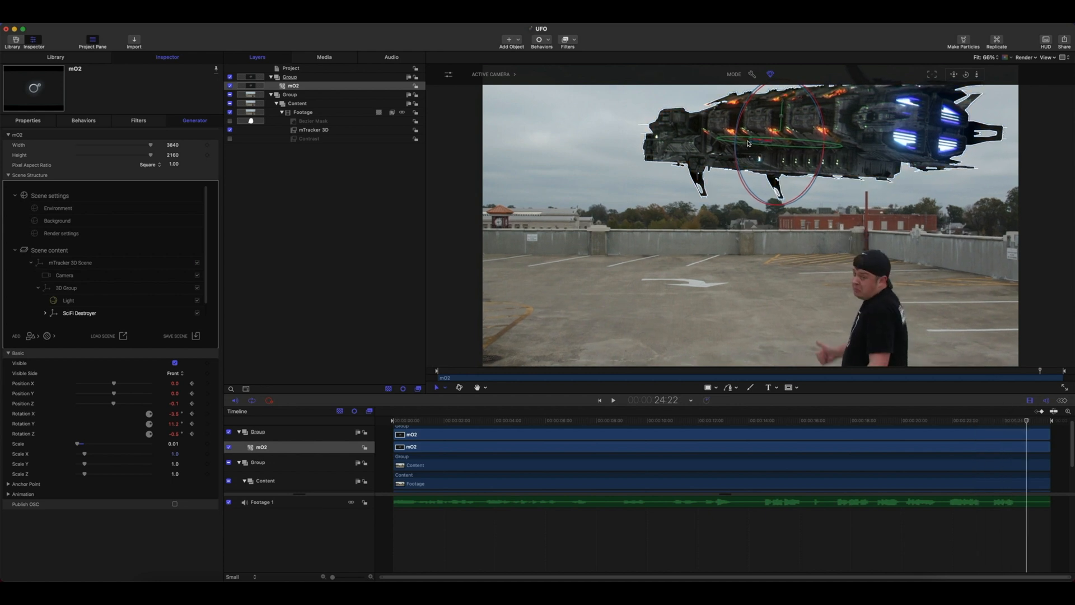
left_click_drag(751, 145, 727, 143)
key("super+z")
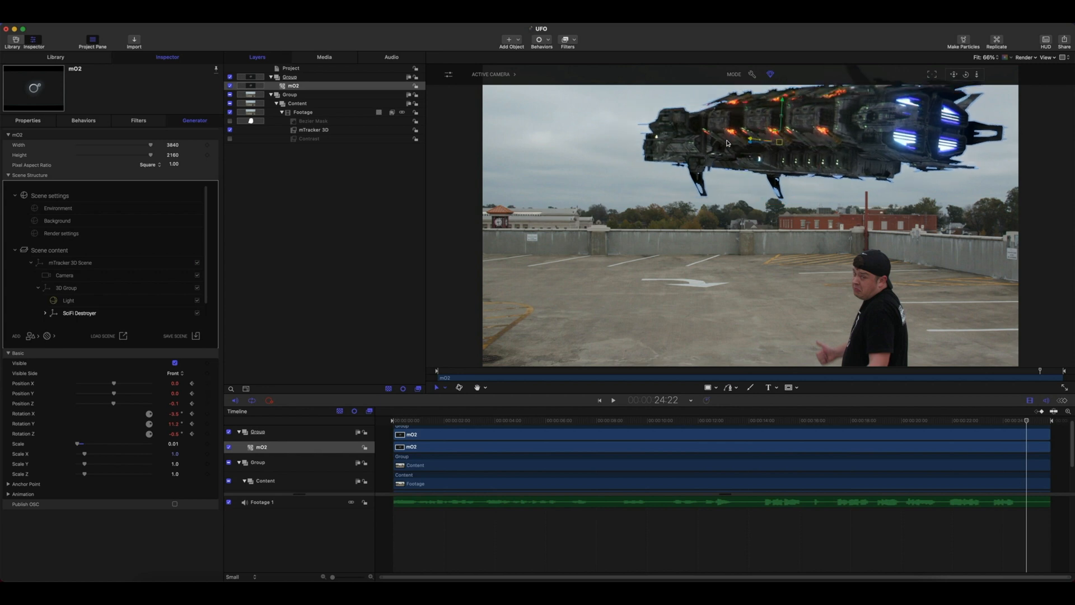
left_click_drag(743, 143, 732, 139)
key("super+z")
- Fly the SciFi Destroyer out of frame at 24:22 and play the animation from 13:09
left_click_drag(750, 146, 395, 119)
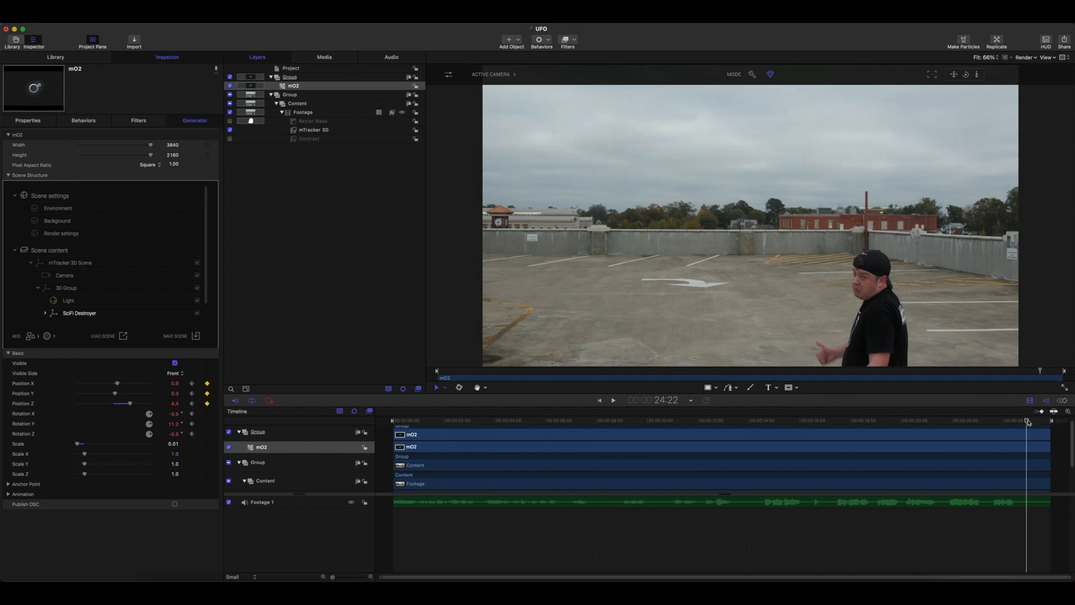
left_click_drag(1027, 422, 734, 399)
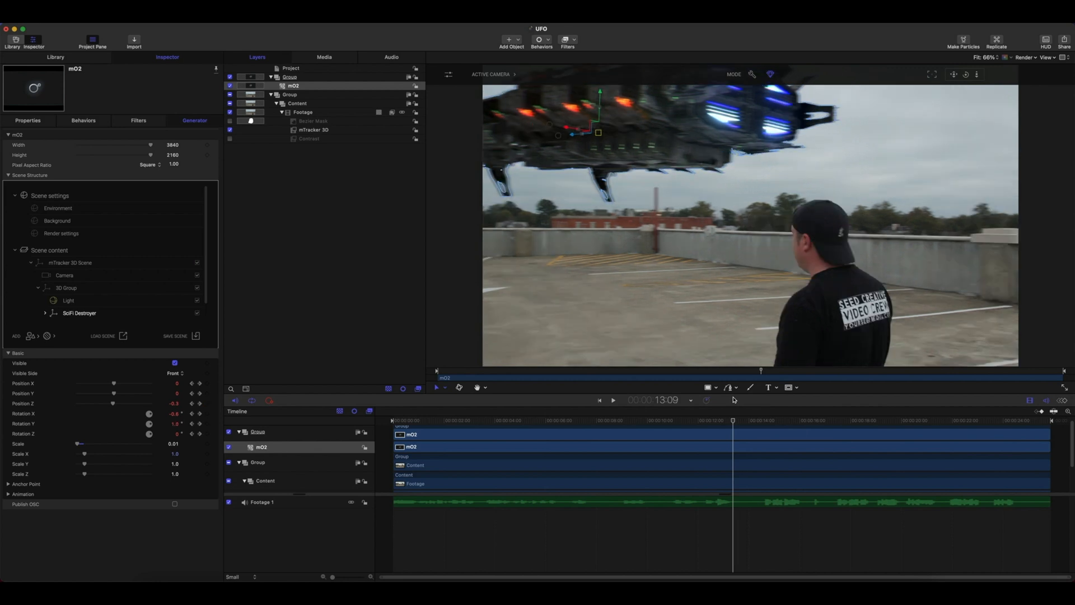
left_click(613, 401)
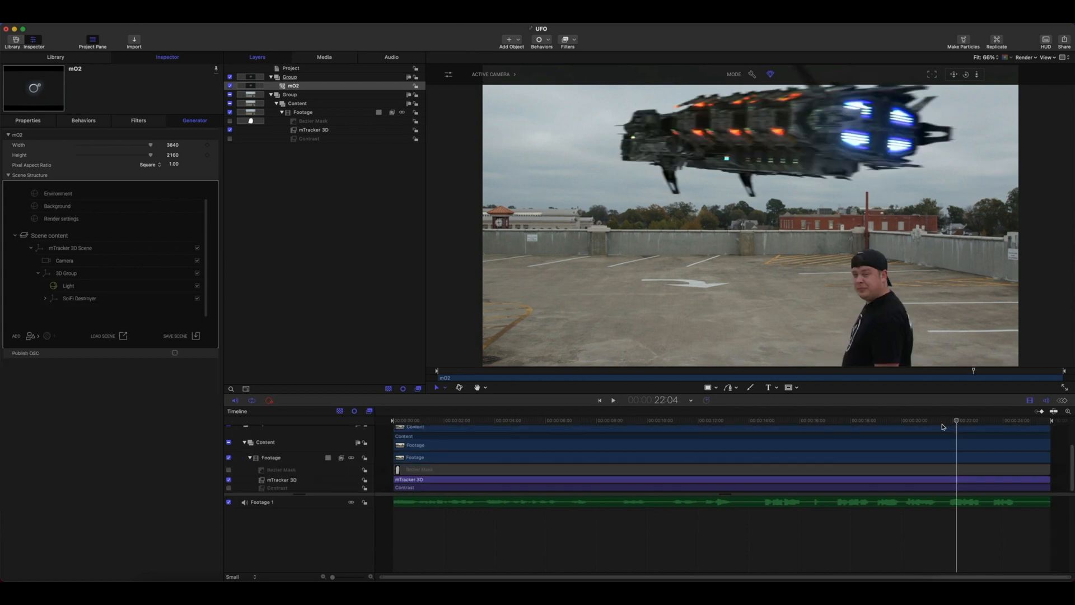
- At 23:01, add a second sphere light and nest it inside the SciFi Destroyer object
left_click_drag(949, 421, 980, 427)
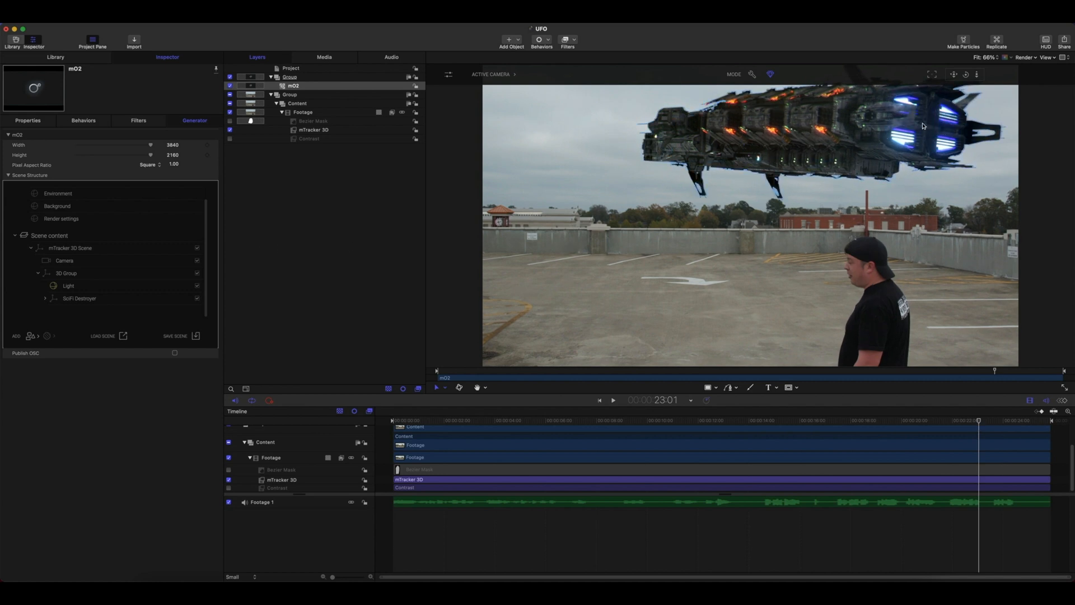
left_click(31, 336)
mouse_move(52, 377)
left_click(103, 389)
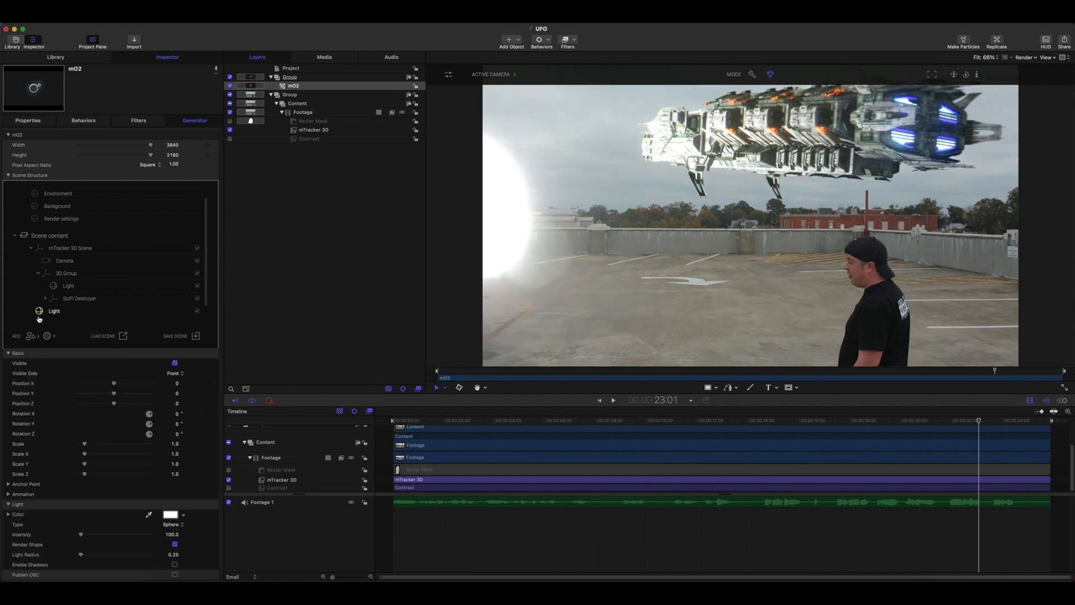
left_click_drag(39, 312, 57, 301)
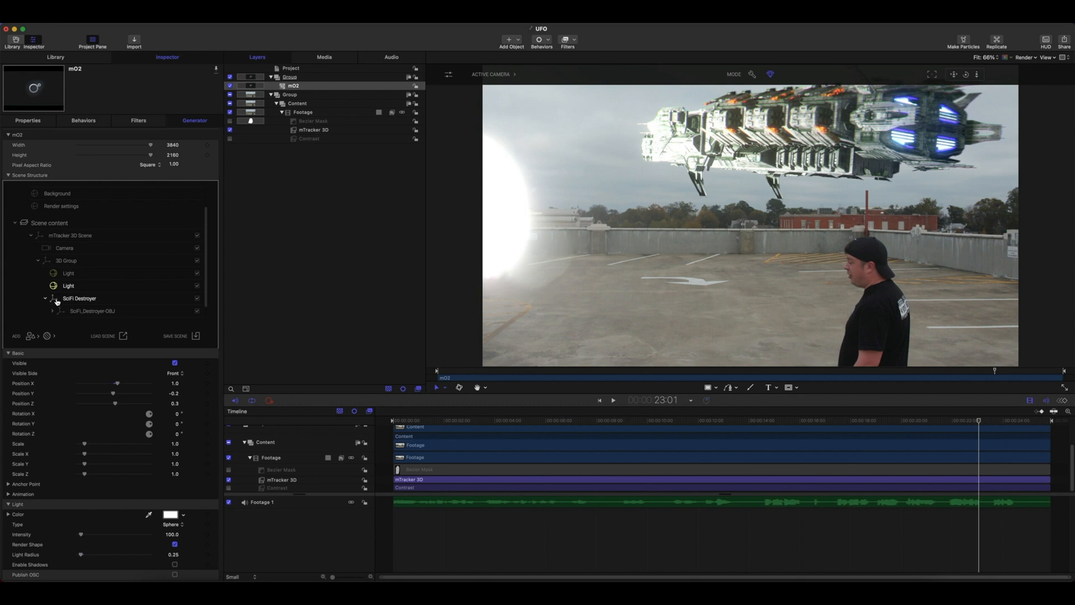
- Place the new light at the ship's engines at Position Y 3.3 and Z -63.3, with radius 0.07 and intensity 7
left_click_drag(81, 554, 79, 556)
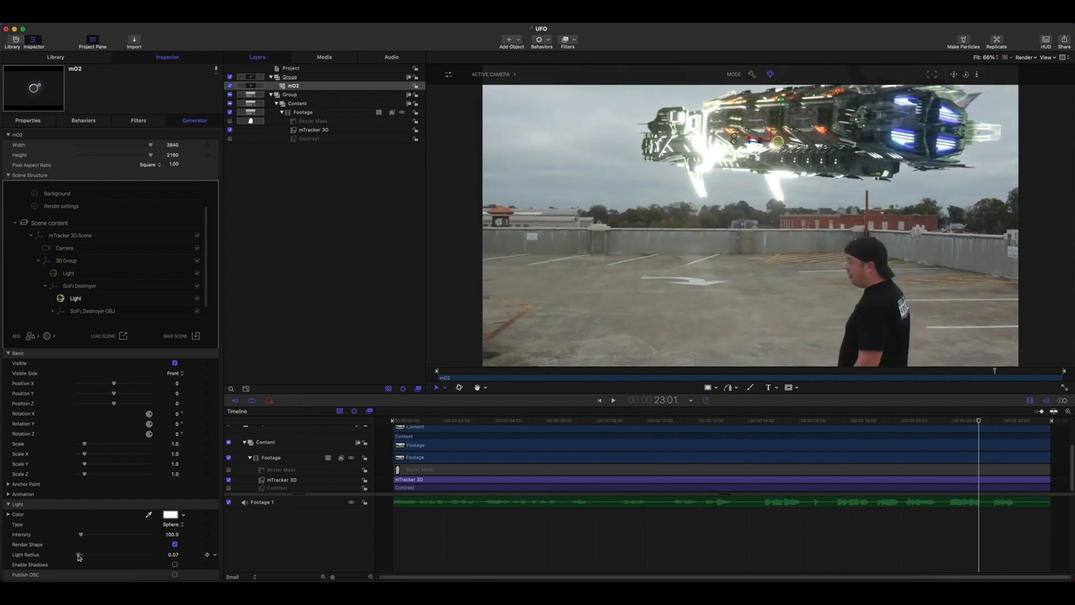
left_click_drag(79, 536, 78, 537)
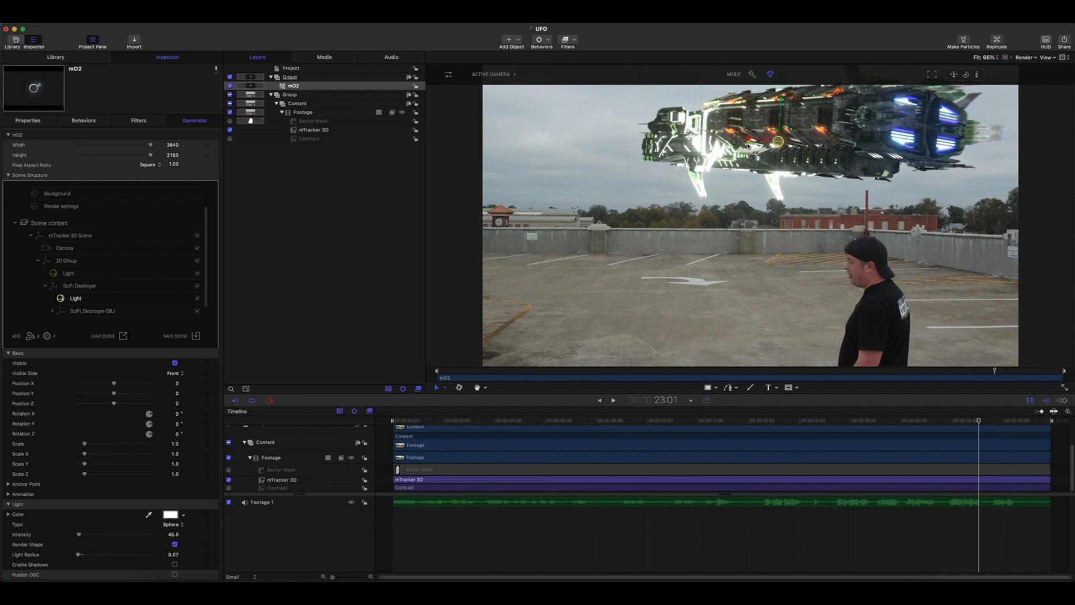
left_click_drag(776, 144, 905, 147)
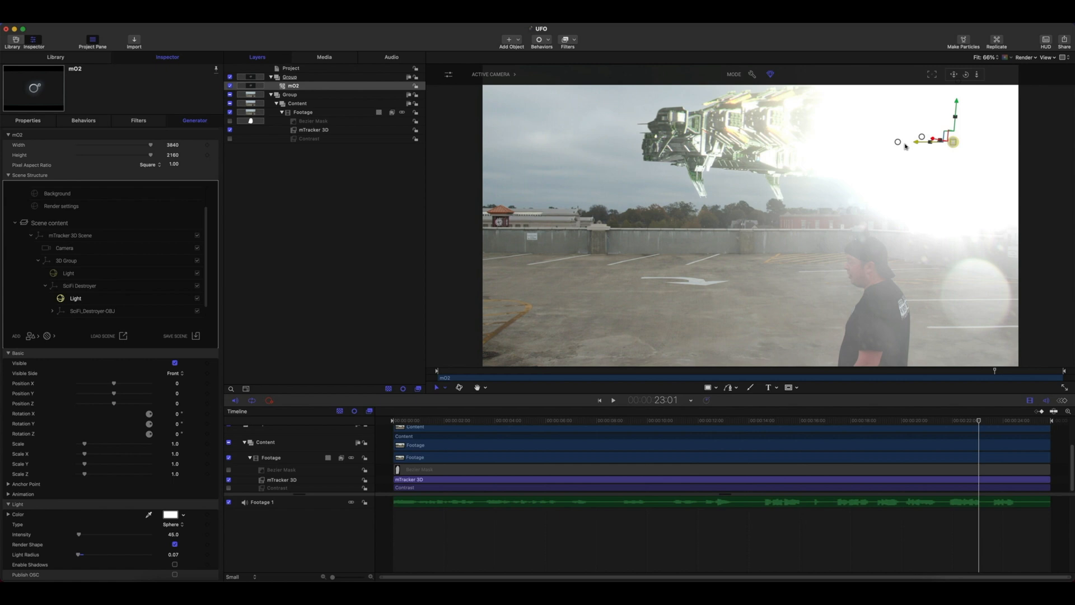
left_click_drag(957, 95, 956, 82)
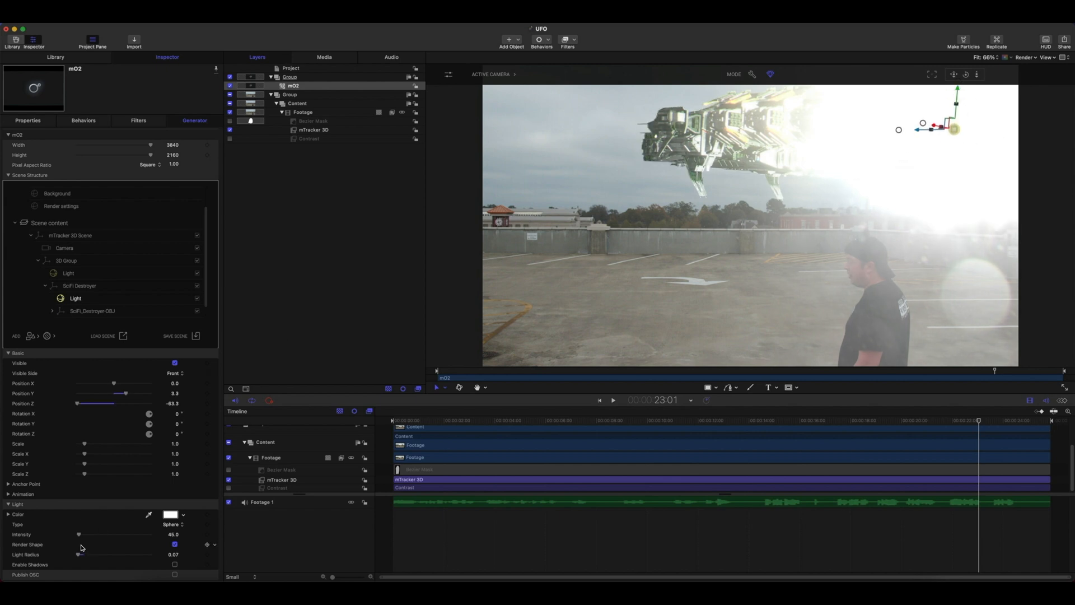
left_click_drag(80, 538, 78, 538)
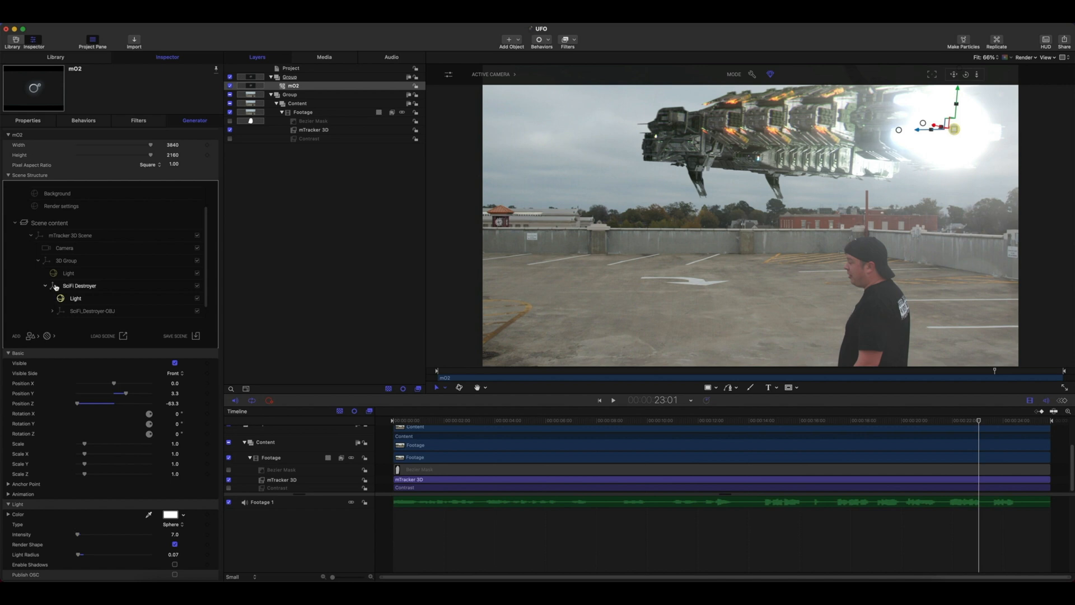
- At 21:18, set the engine light's intensity to 0 and radius to 0.01, and add an intensity keyframe
left_click_drag(980, 424, 947, 426)
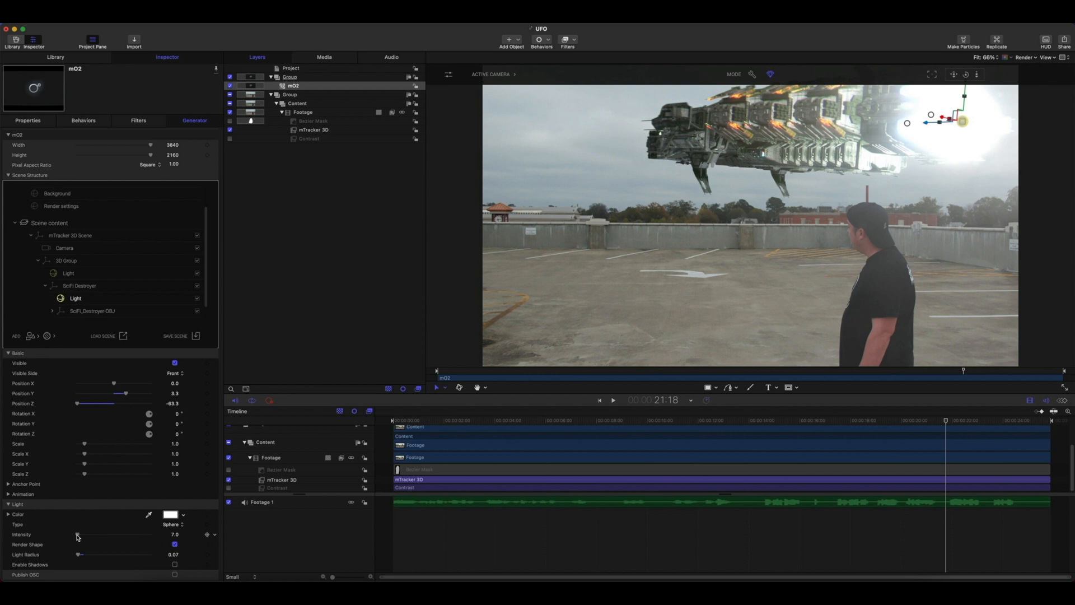
left_click_drag(79, 535, 62, 538)
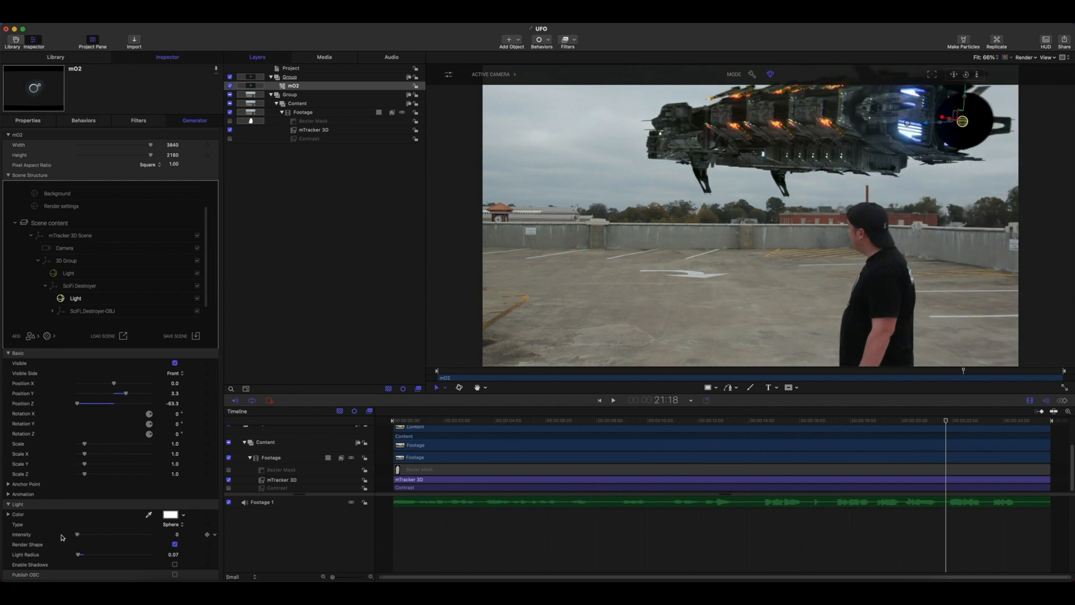
left_click_drag(80, 555, 77, 554)
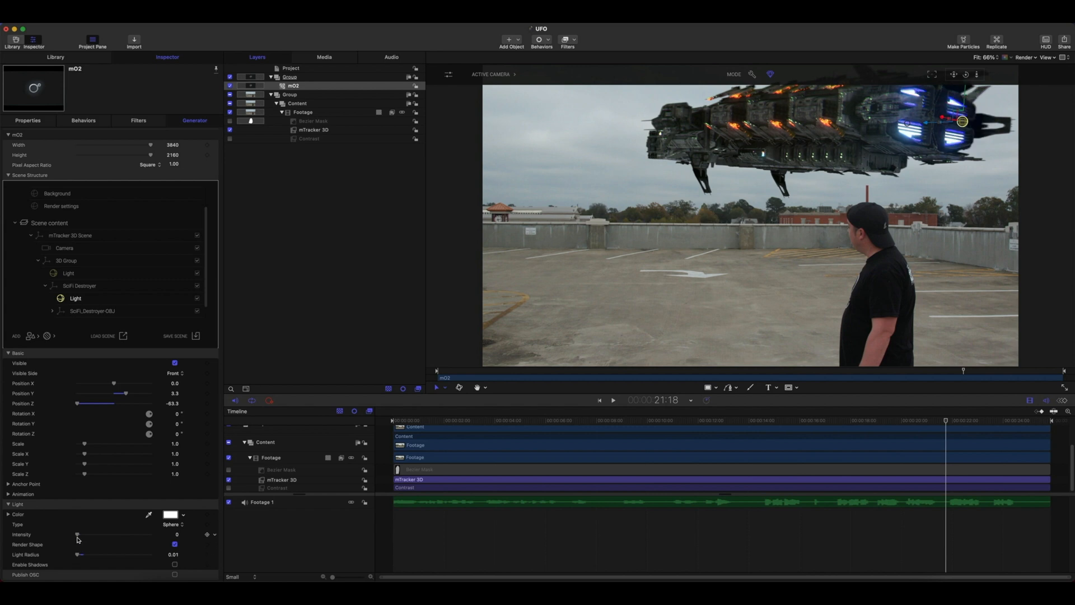
left_click(207, 535)
- Keyframe the engine light's intensity at 38 at 23:17
left_click(948, 422)
left_click_drag(947, 424, 997, 424)
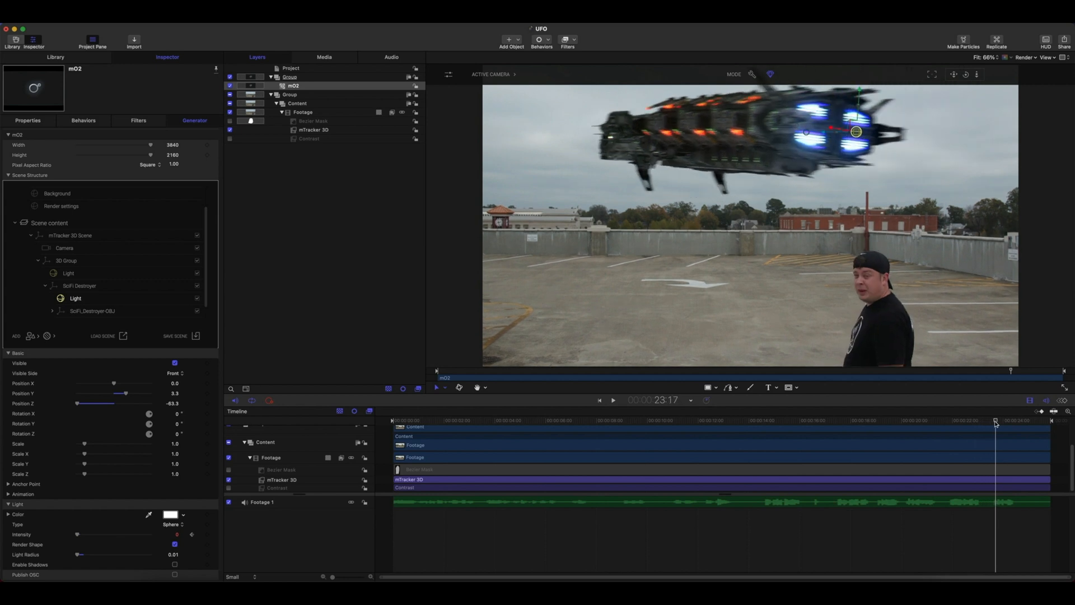
left_click_drag(78, 535, 79, 537)
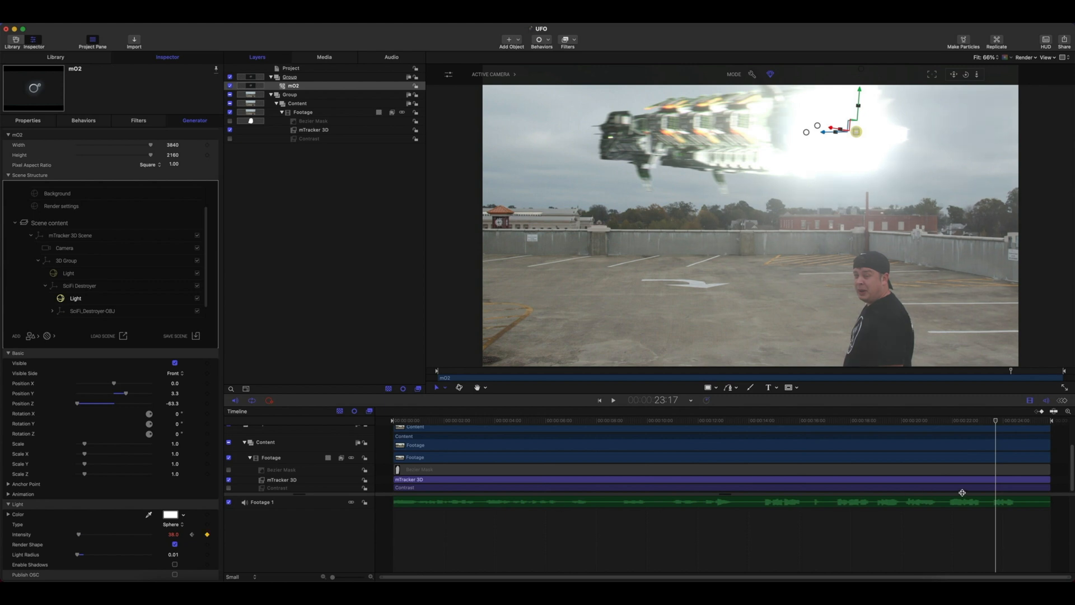
- Play back the engine light's build-up and lower its intensity keyframe at 23:17, trying 25
left_click_drag(996, 422, 942, 437)
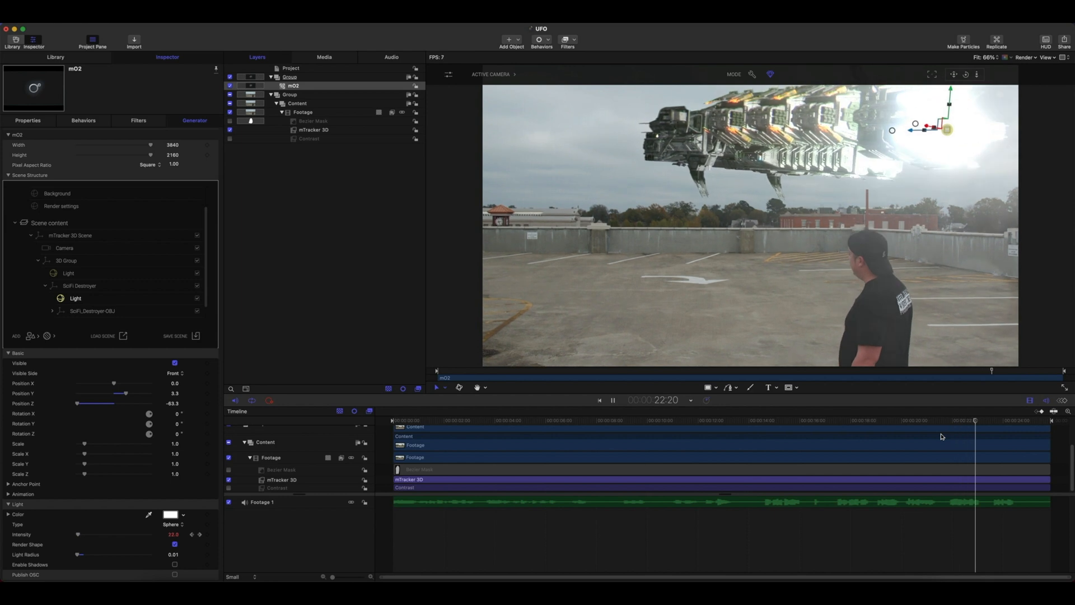
key("space")
left_click_drag(1031, 421, 997, 428)
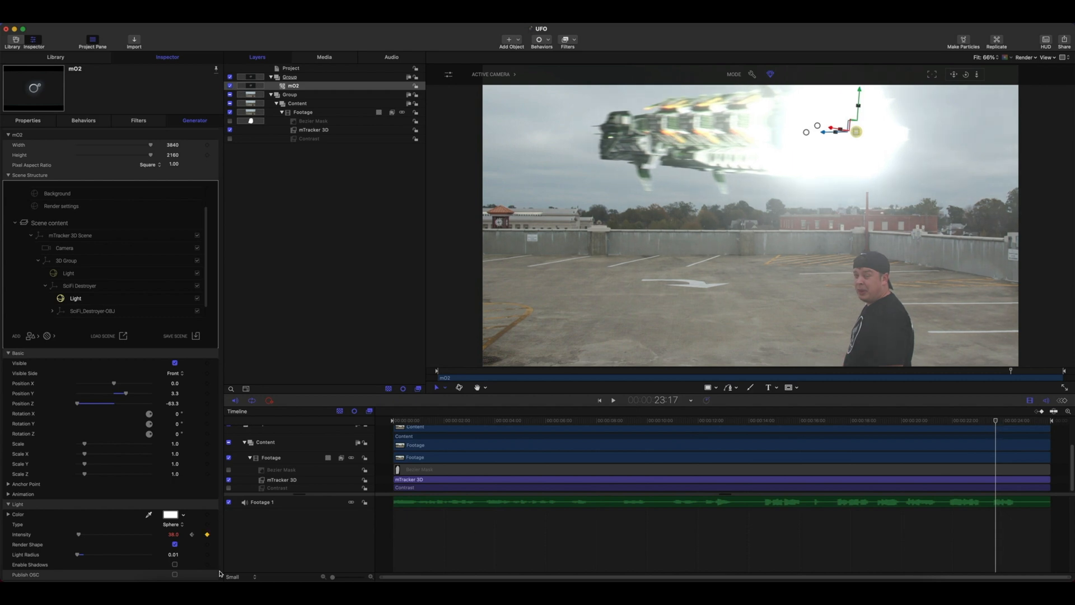
double_click(172, 535)
type("25")
key("Return")
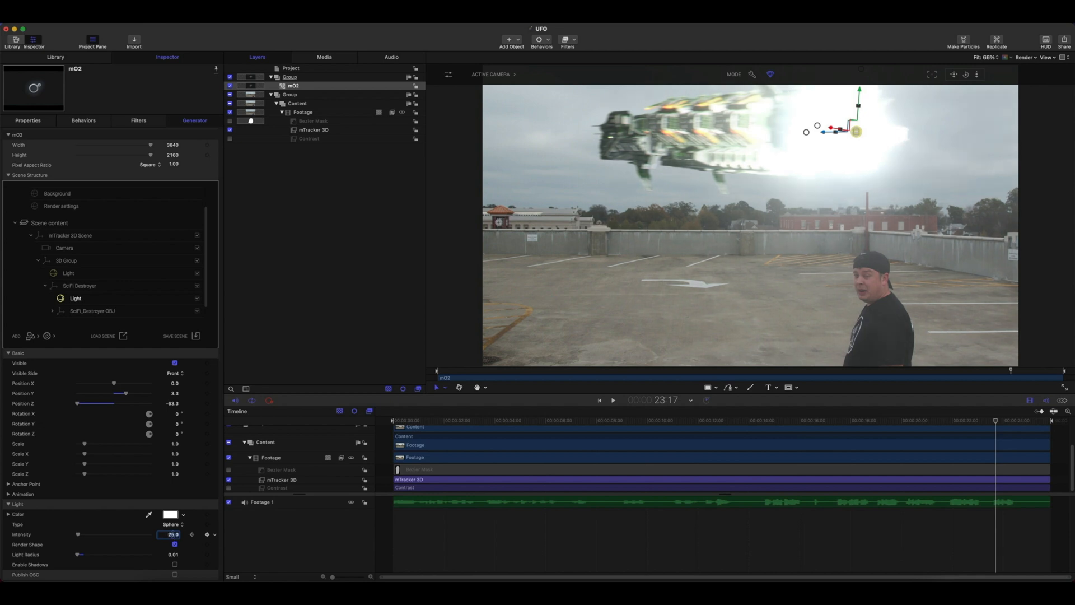
type("2")
key("Return")
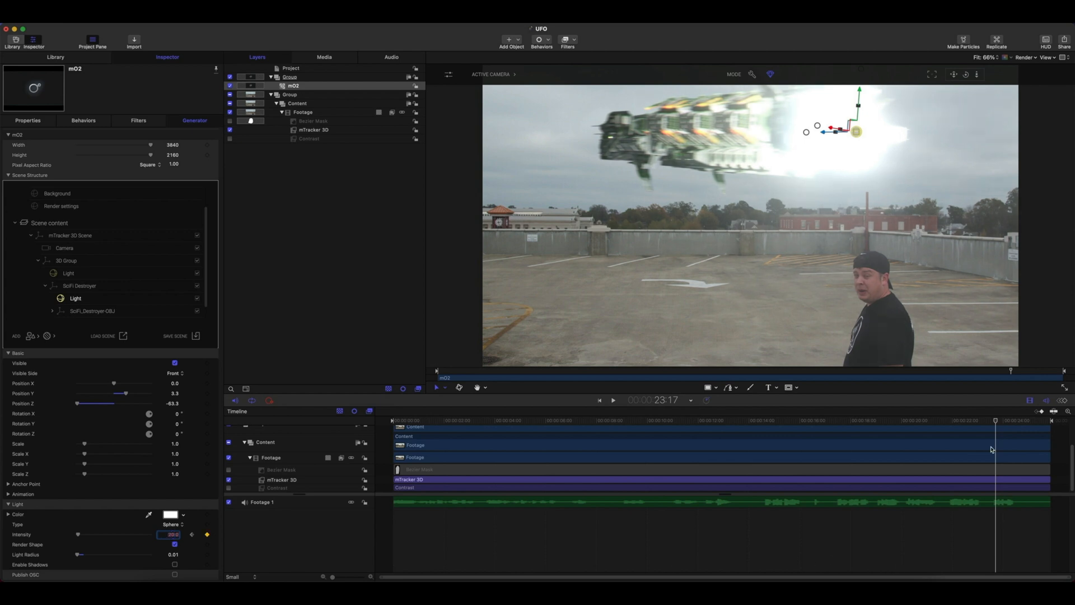
- At 21:20, shift the engine light sideways to Position X 10.3, between the ship's engines
left_click(994, 421)
left_click_drag(994, 421, 949, 427)
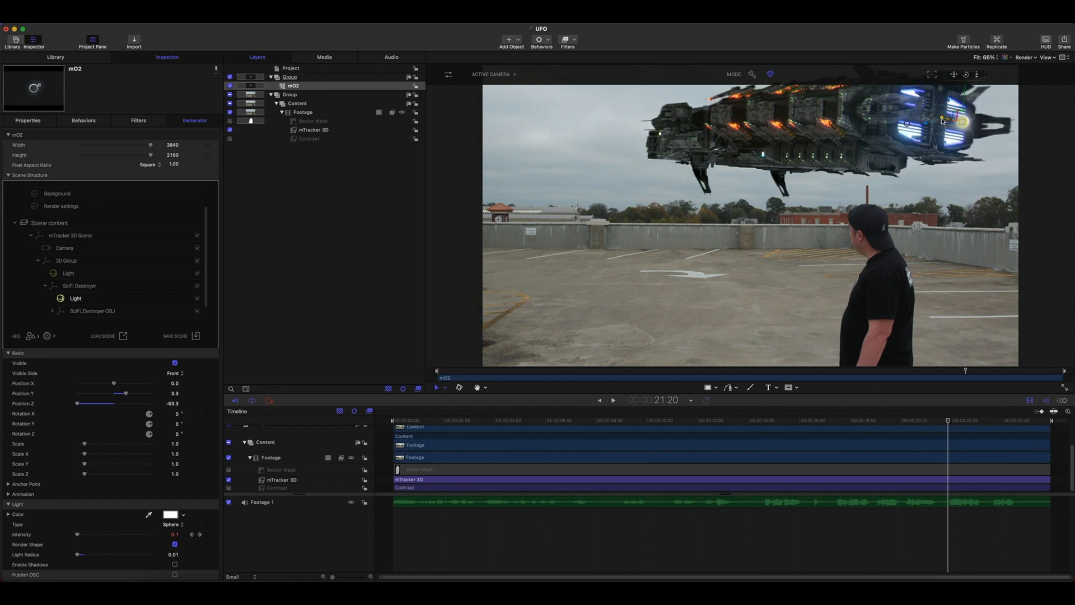
left_click_drag(941, 119, 920, 120)
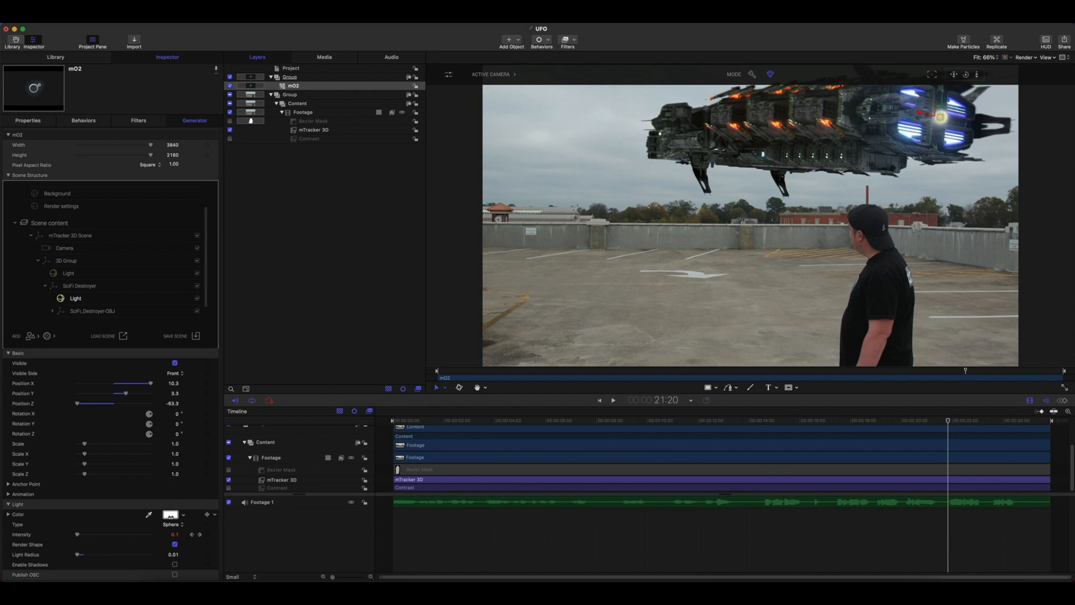
- Change the engine light's color to a blue sampled from the ship's engine glow, and move the playhead back to 21:00
left_click(171, 514)
left_click(98, 539)
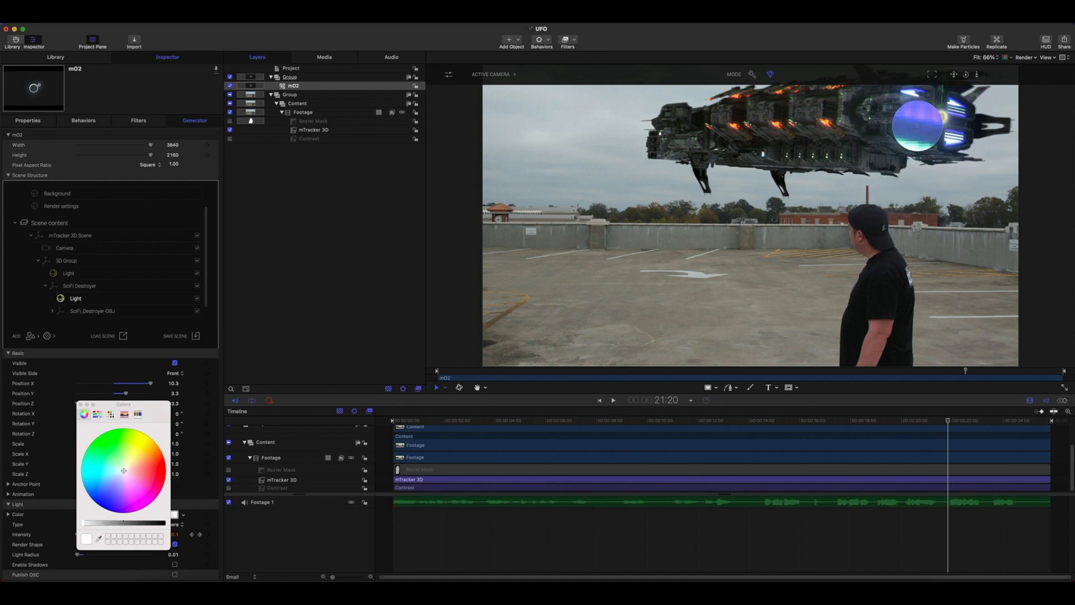
left_click(917, 127)
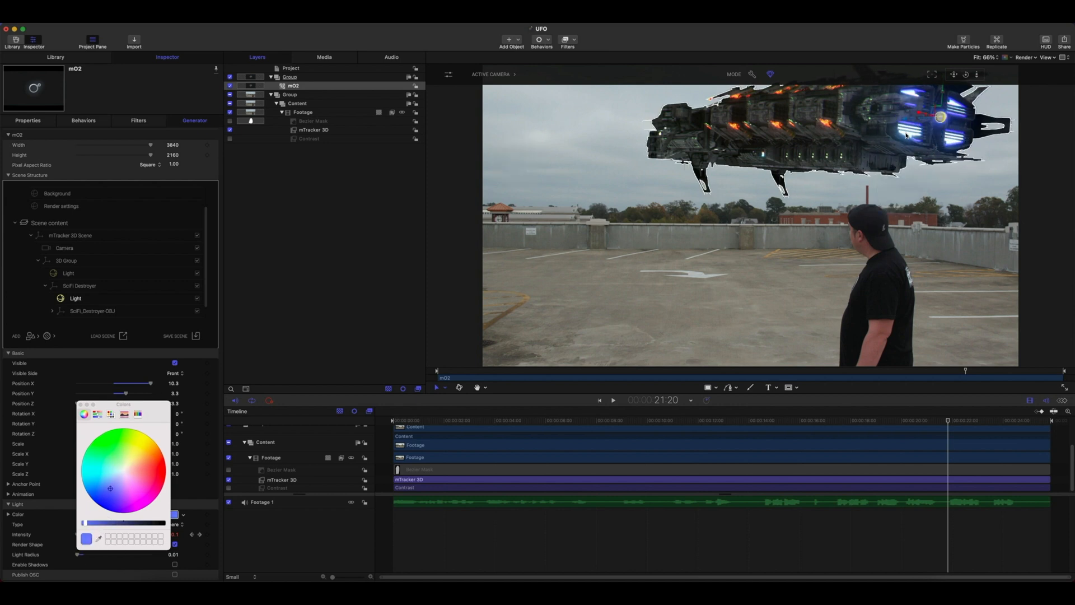
left_click_drag(948, 422, 920, 421)
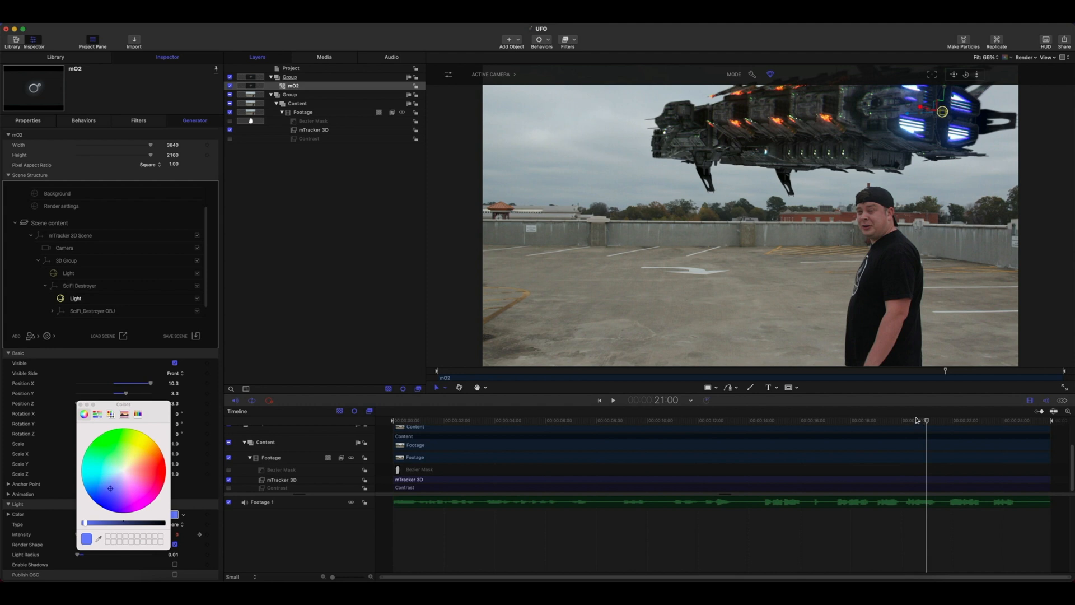
left_click(80, 404)
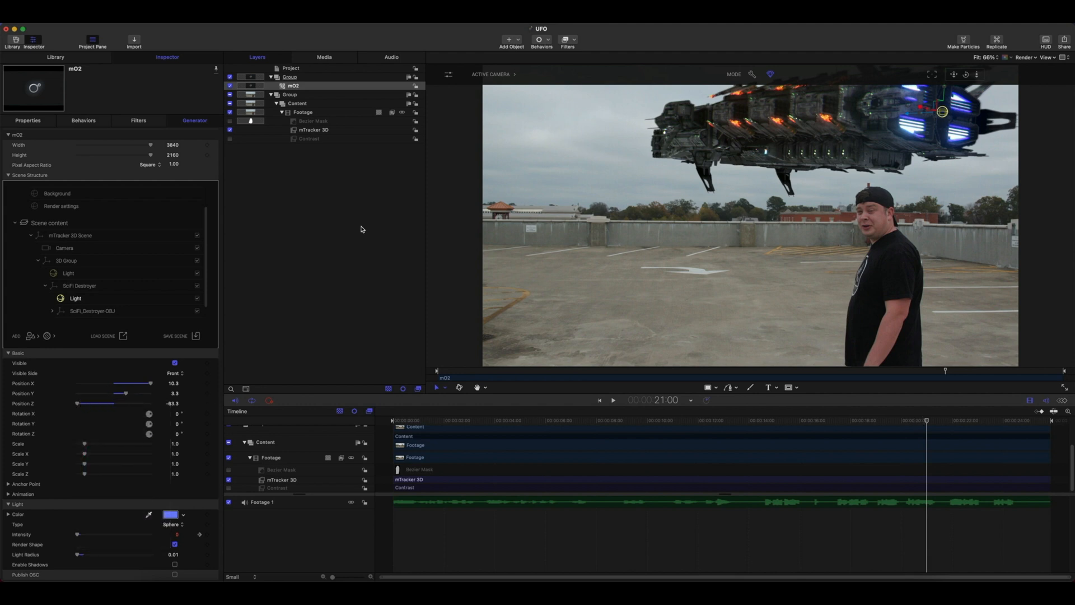
- Set the blend mode of the mO2 layer to Light Wrap
left_click(287, 88)
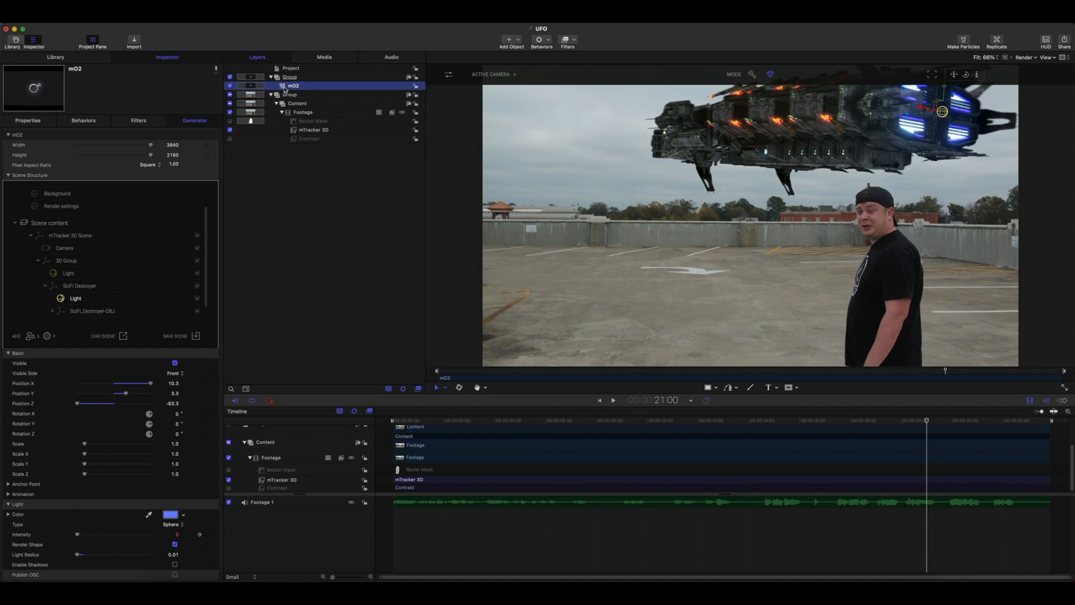
left_click(1046, 42)
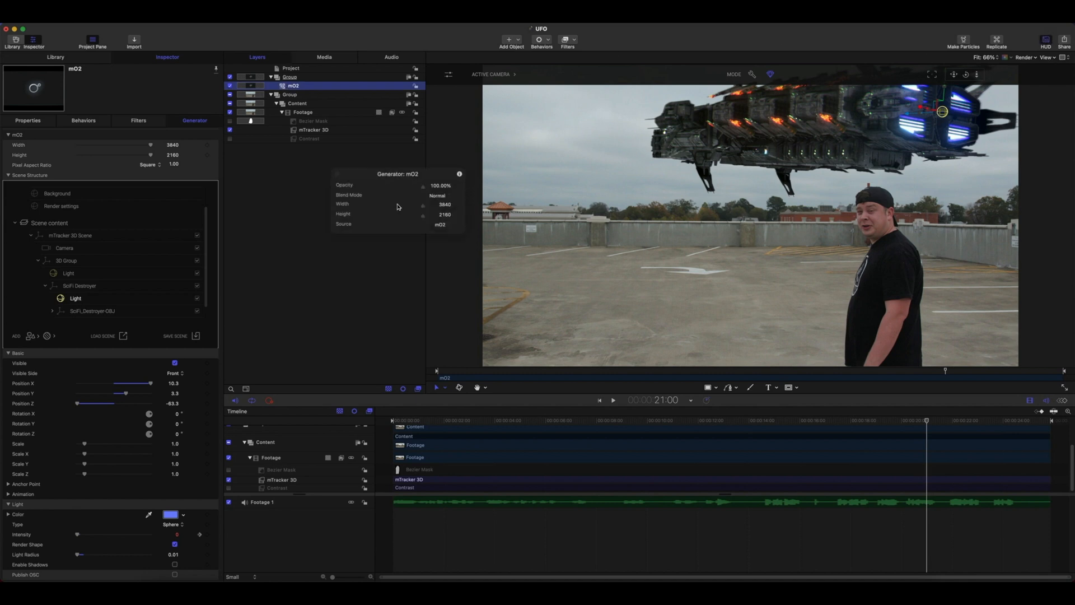
left_click(438, 199)
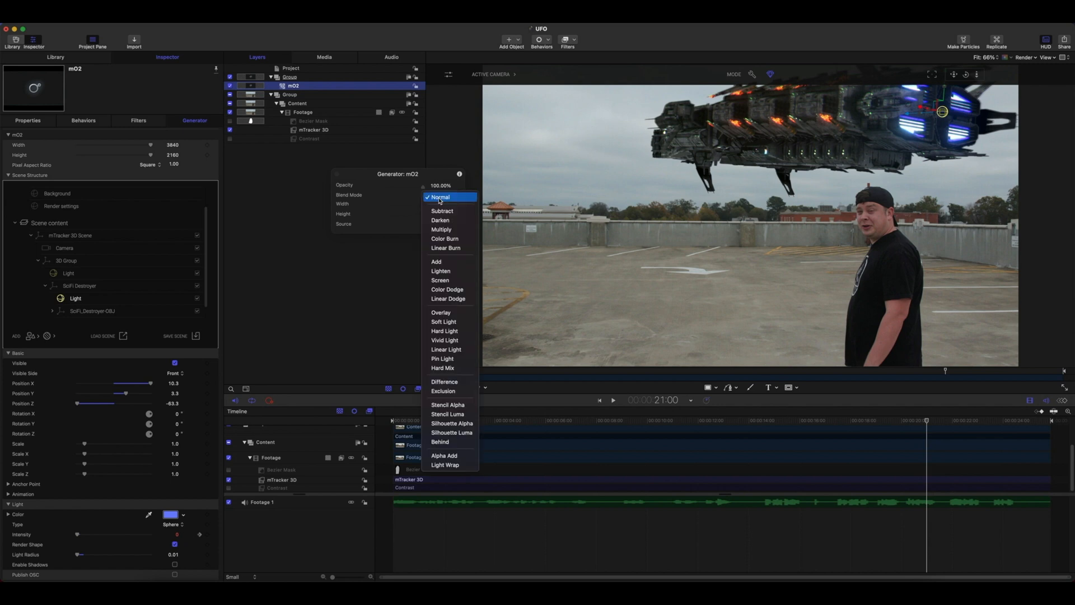
left_click(439, 465)
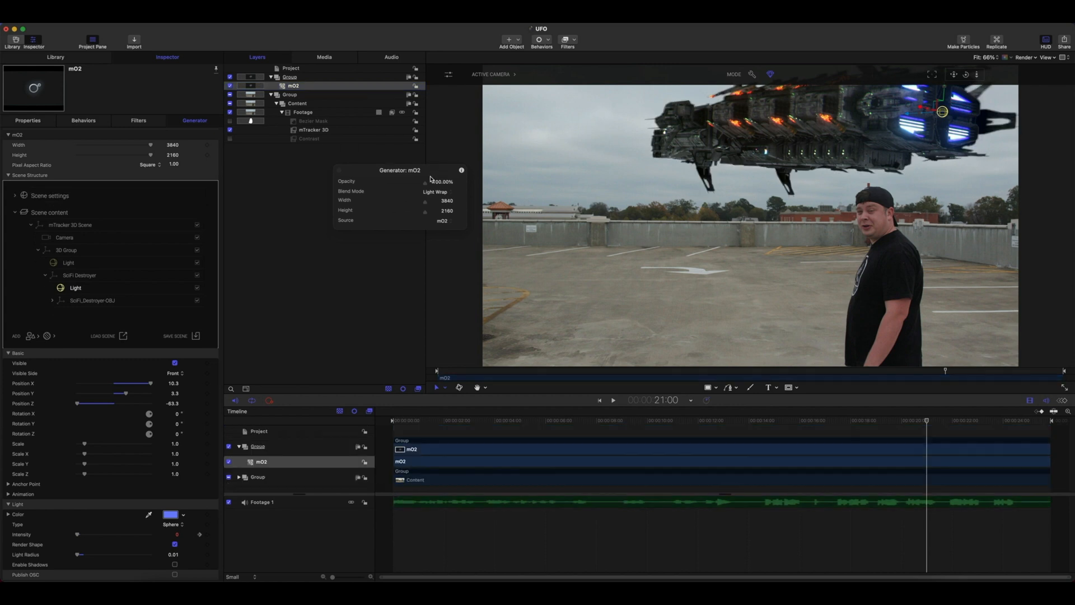
left_click(339, 171)
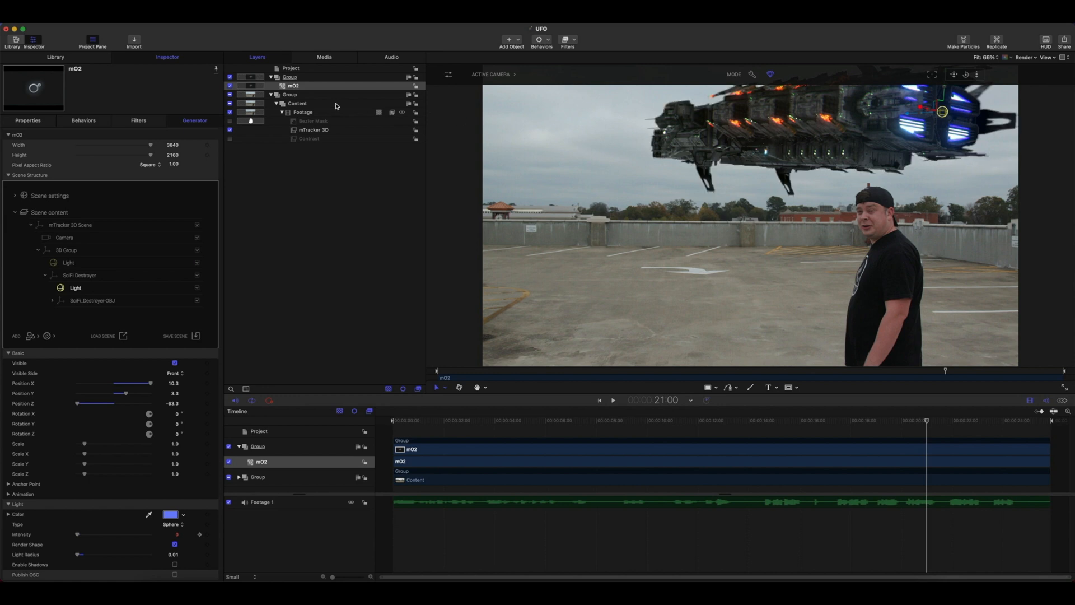
- Add a Soft Gradient generator above the mO2 layer and set its radius to 3500
left_click(518, 42)
mouse_move(527, 129)
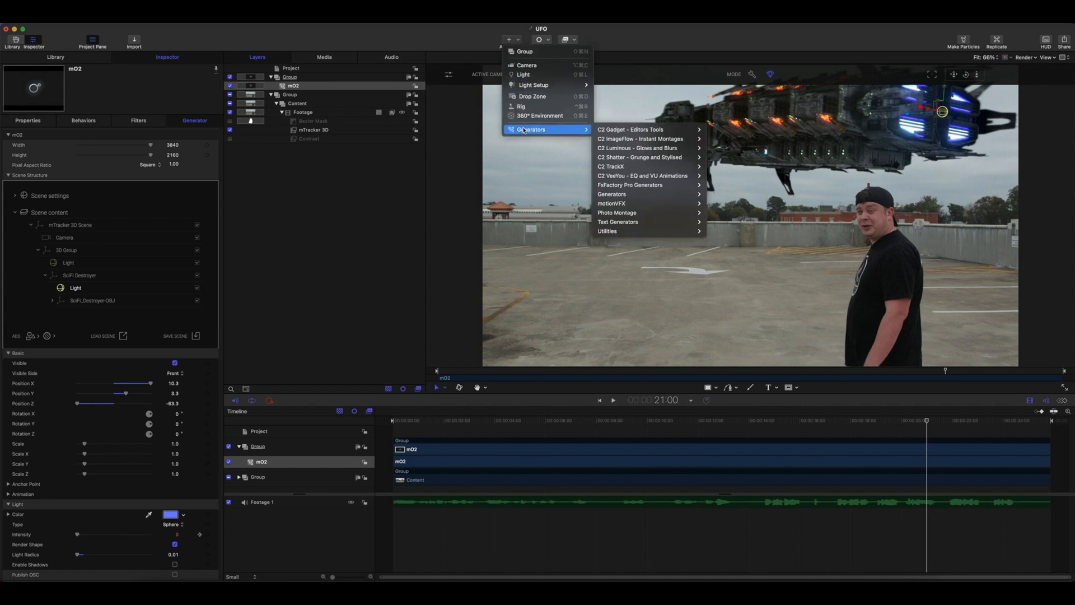
mouse_move(641, 198)
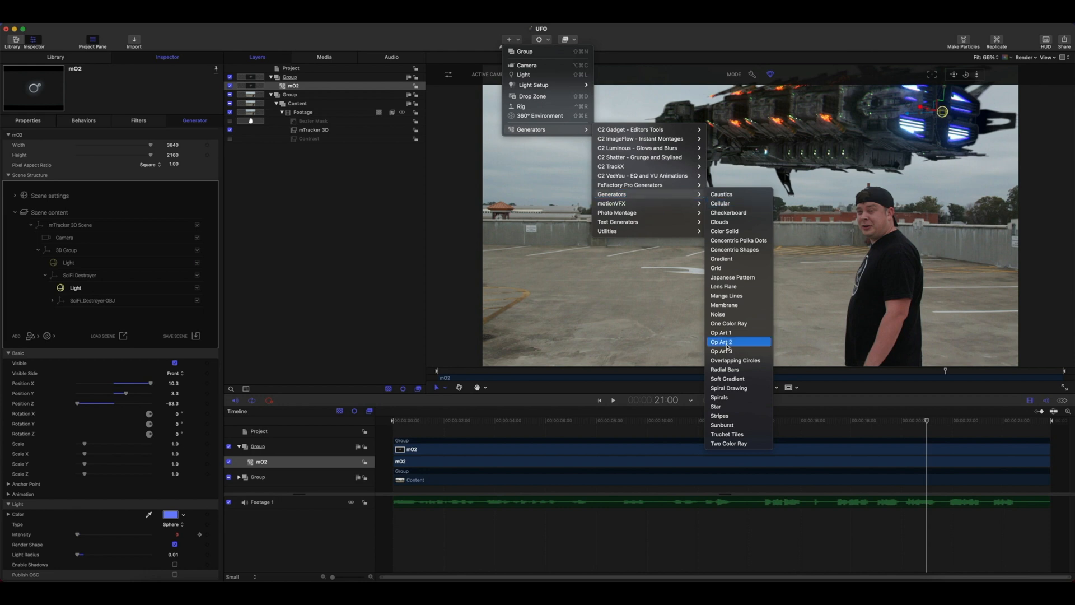
left_click(727, 379)
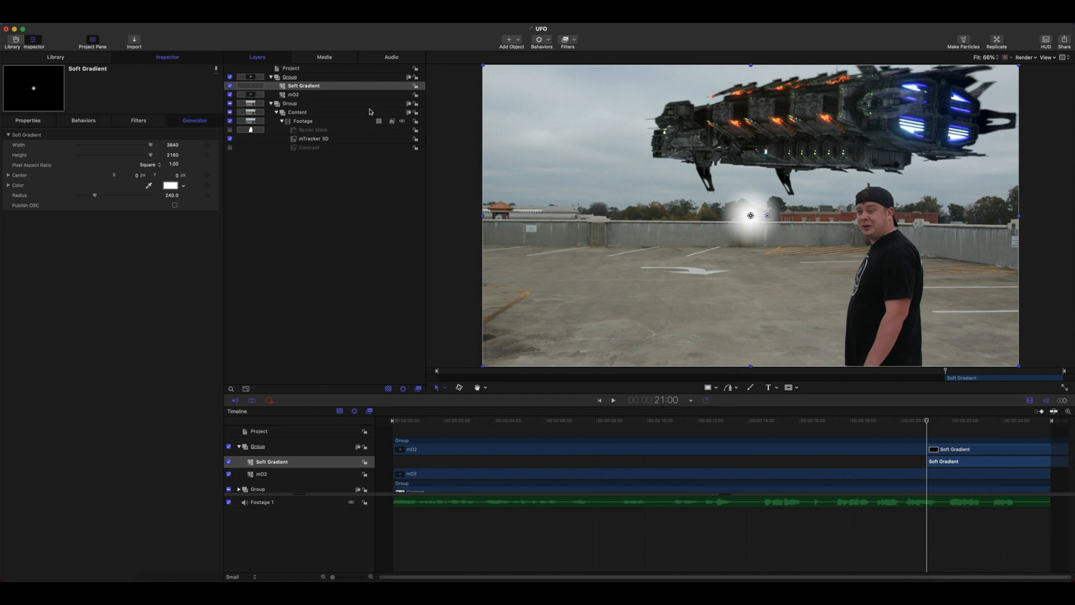
left_click(172, 195)
type("3500")
key("Return")
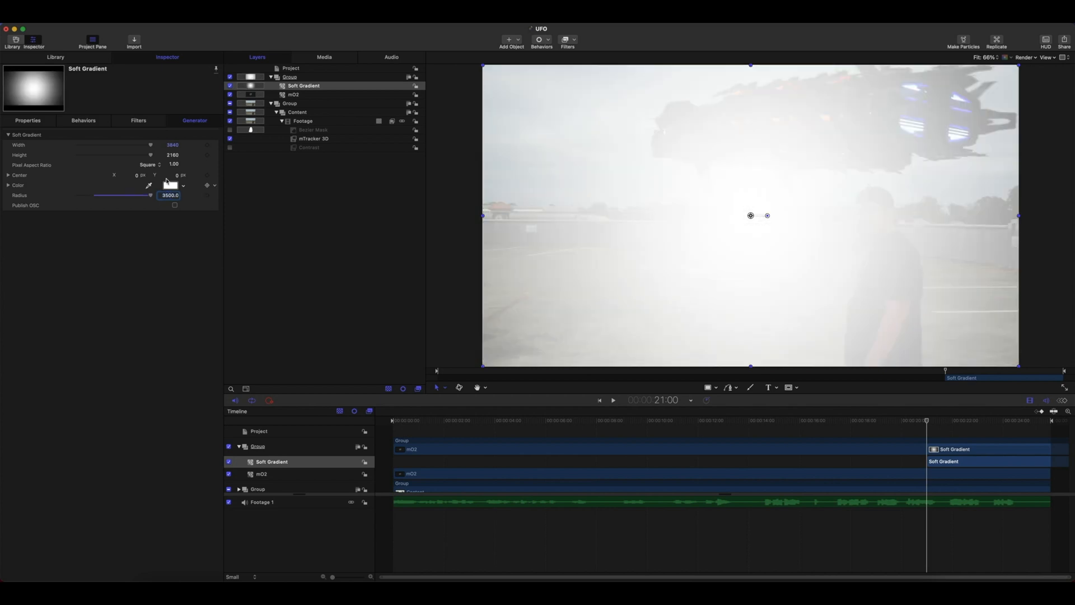
- Add an image mask to the Soft Gradient with mO2 as the mask source, and make the mO2 layer visible again
right_click(284, 88)
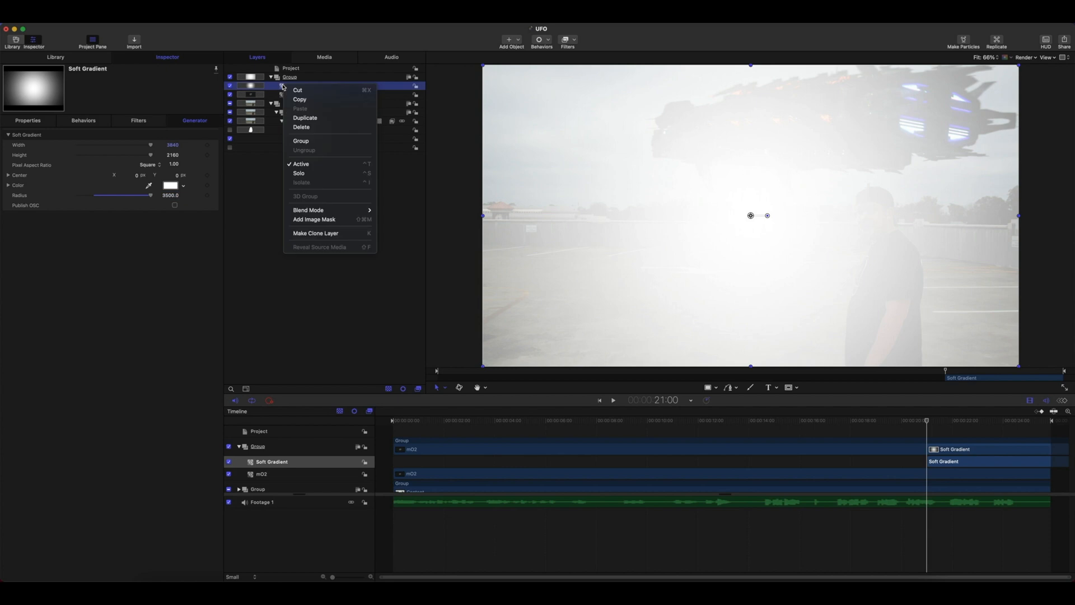
left_click(306, 219)
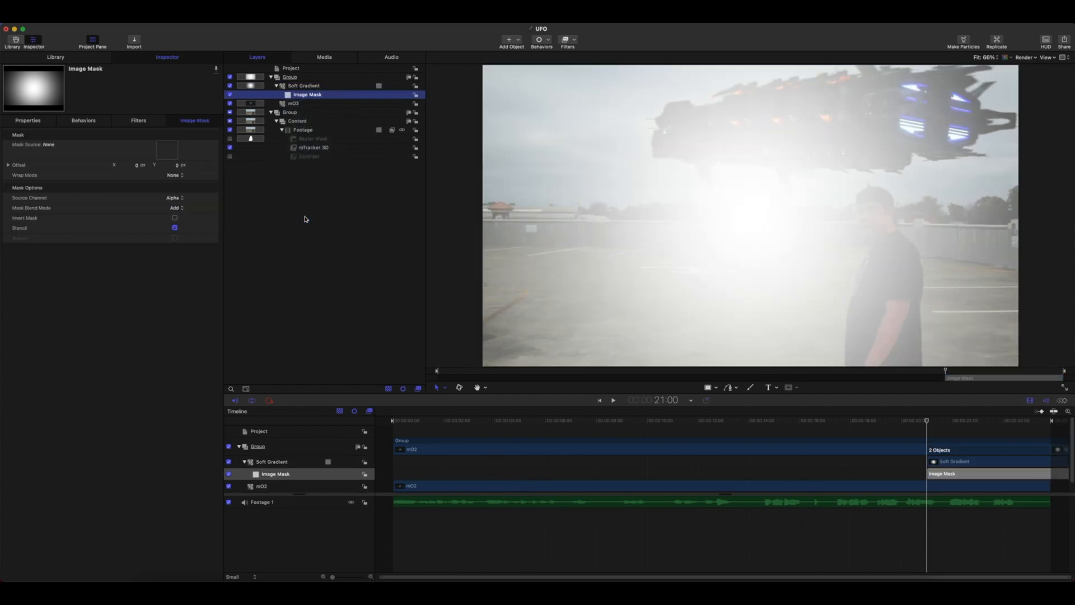
left_click_drag(283, 107, 167, 152)
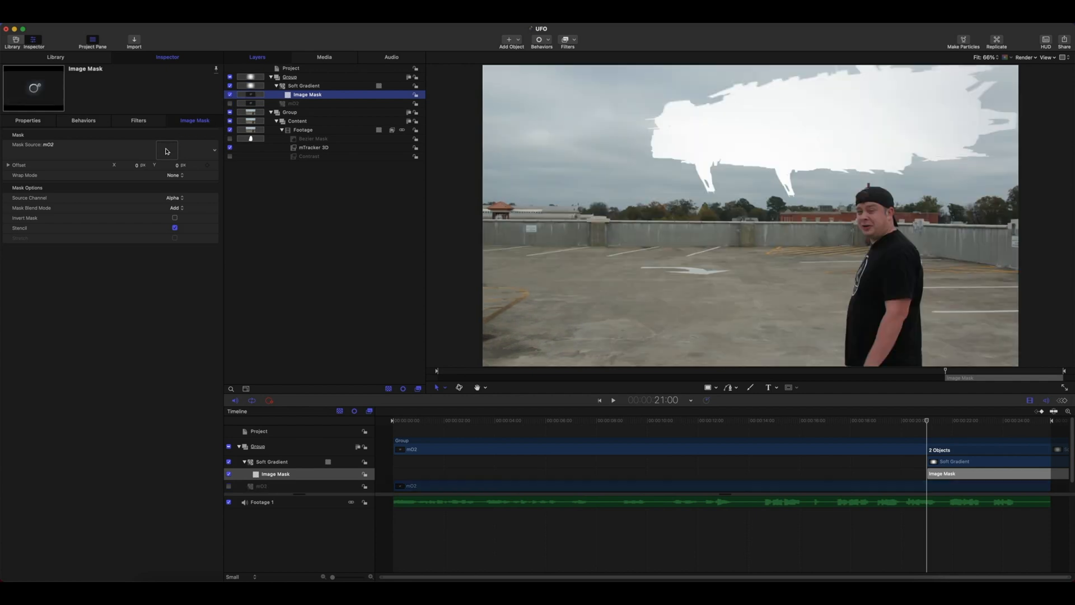
left_click(229, 104)
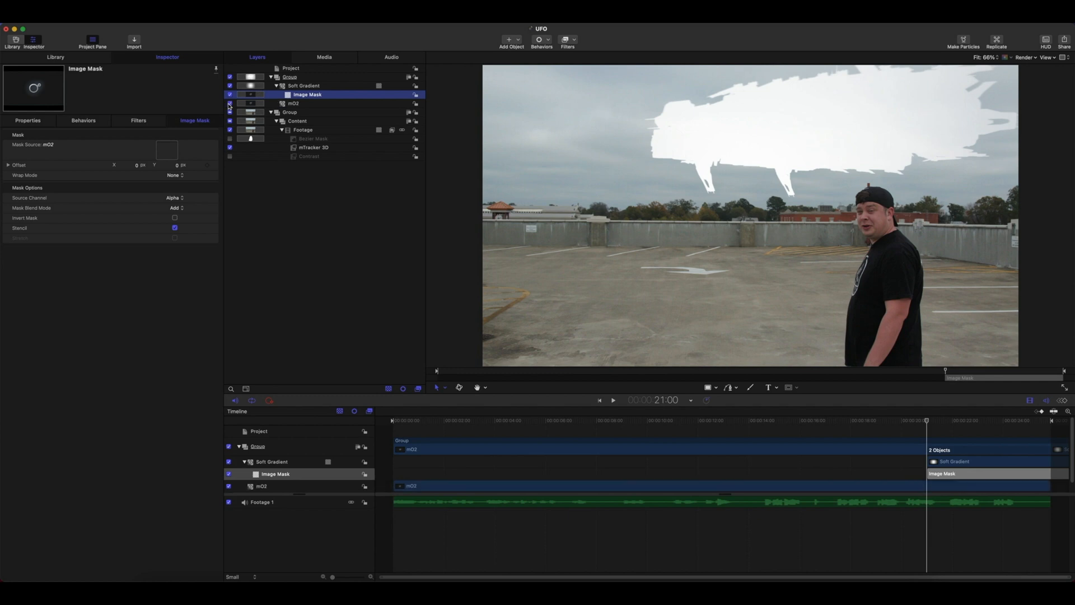
- Lower the Soft Gradient's opacity to 2.65% and compare the ship with and without this haze layer
left_click(298, 87)
left_click(28, 121)
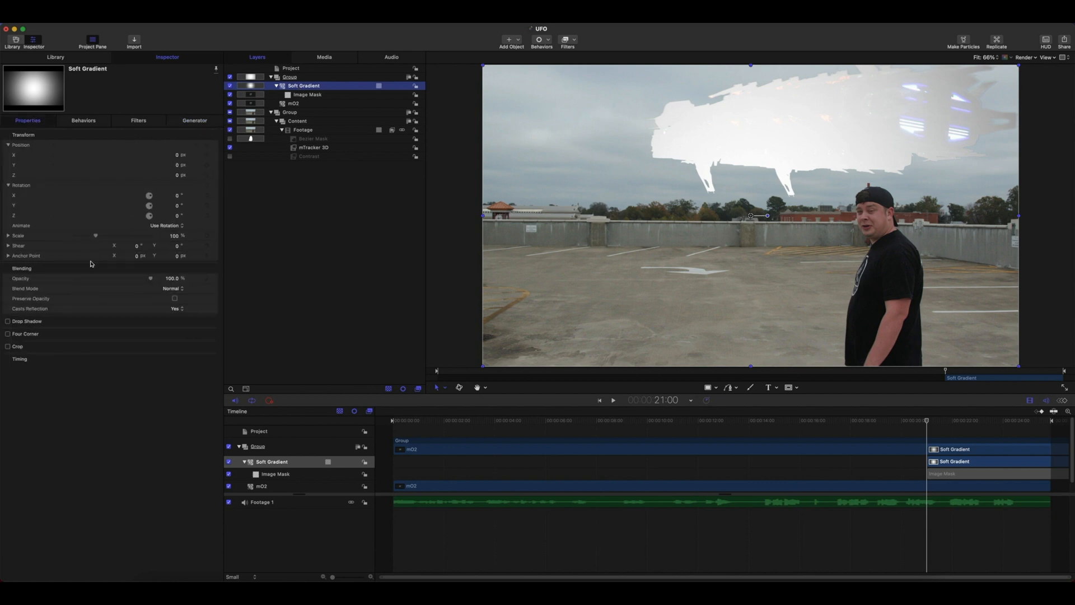
left_click_drag(151, 280, 81, 284)
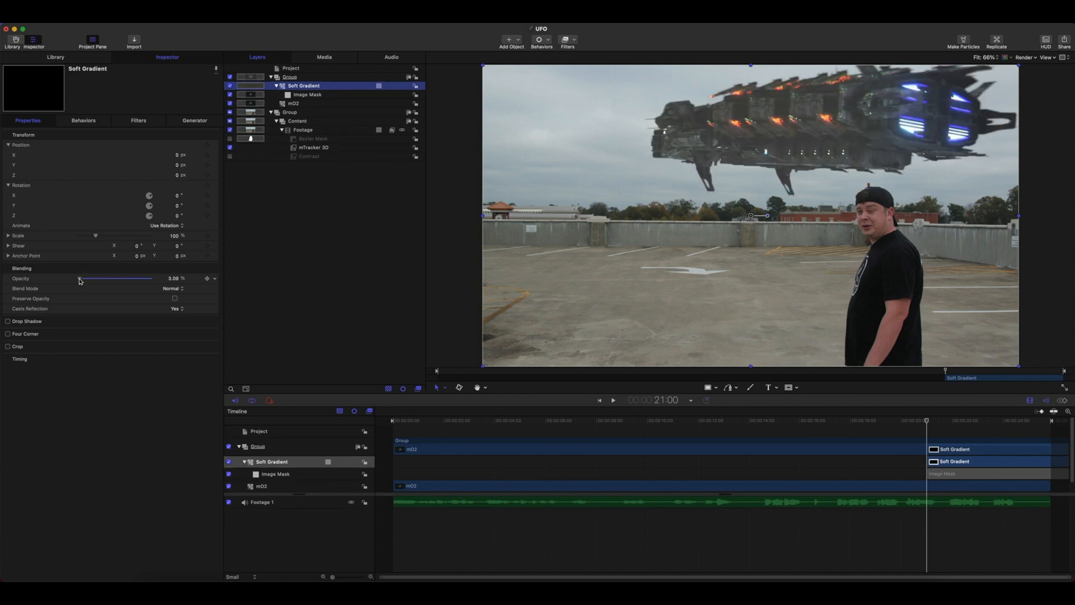
left_click_drag(80, 281, 79, 280)
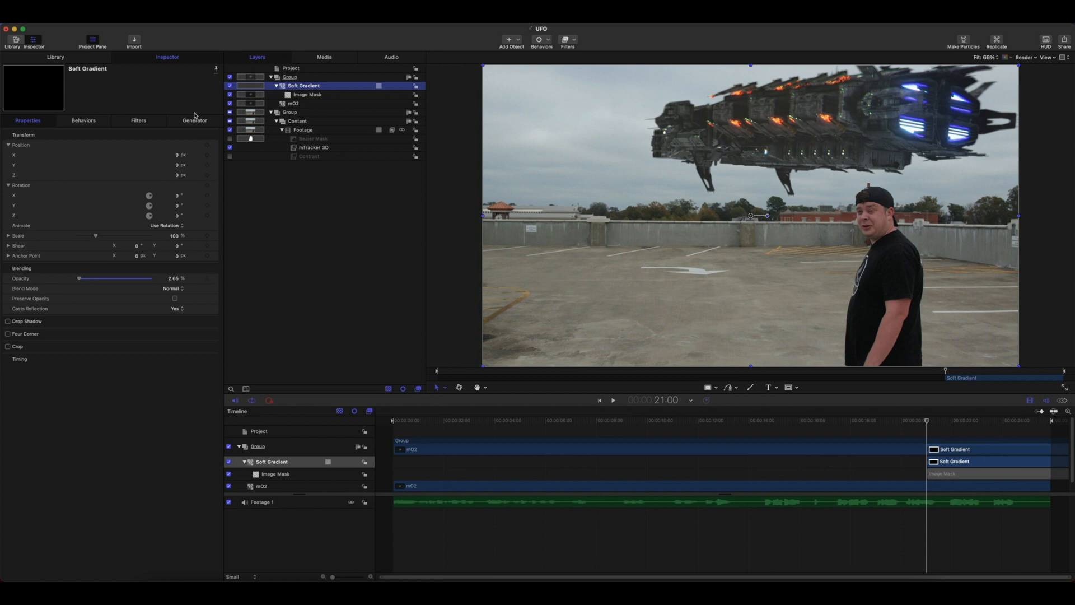
left_click(229, 87)
left_click(230, 87)
- Shift the Soft Gradient clip earlier so it starts at 11:21, and preview the shot up to 22:16
left_click_drag(945, 462, 692, 461)
left_click_drag(926, 423, 695, 421)
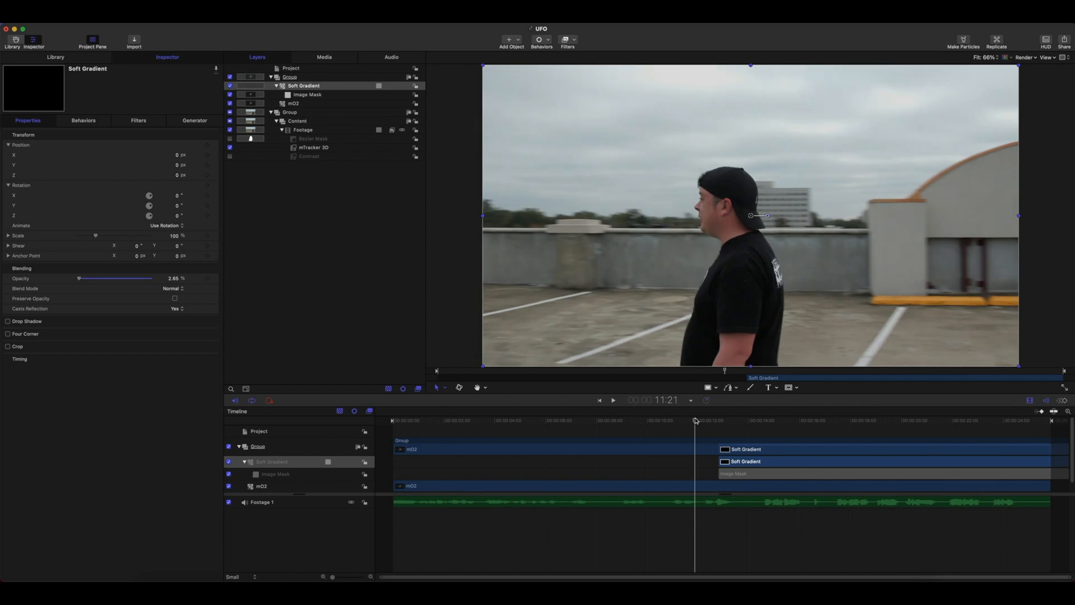
left_click_drag(741, 461, 717, 462)
key("space")
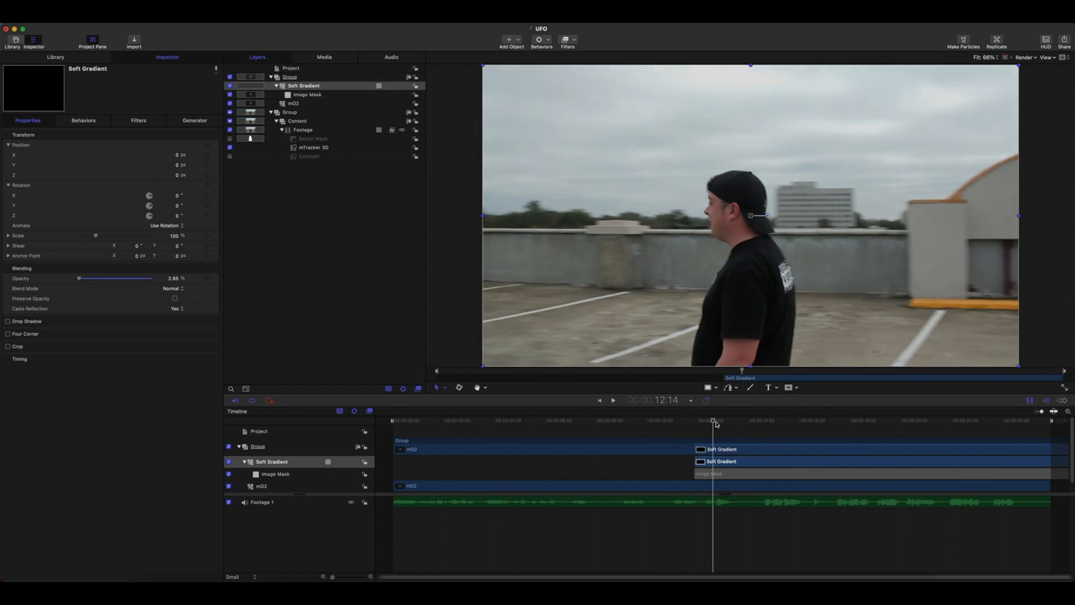
left_click_drag(769, 425, 971, 427)
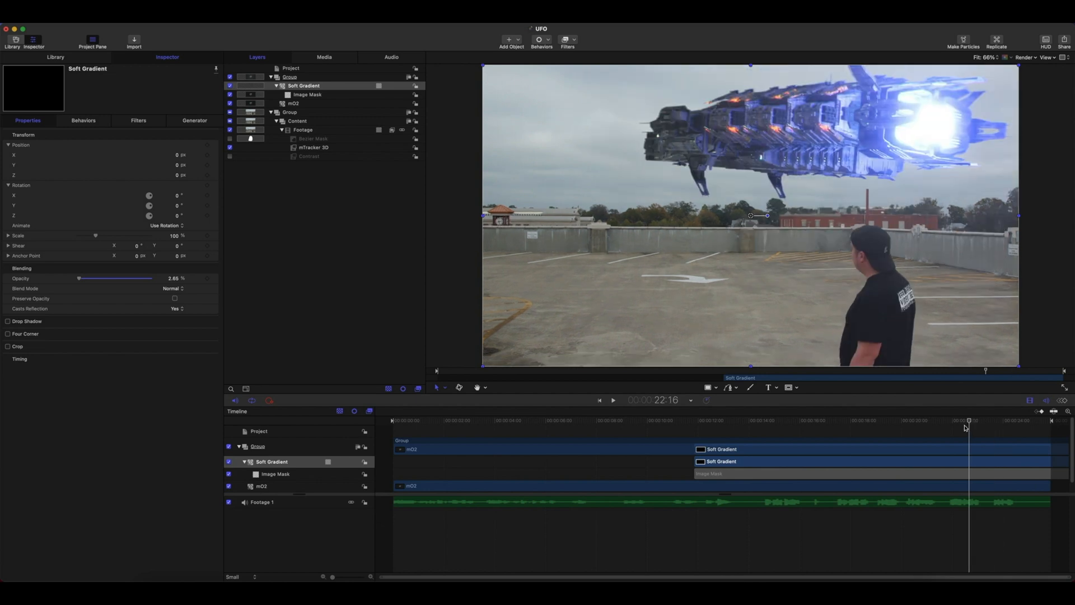
- Collapse the Soft Gradient layer and both top-level groups in the layer list
left_click(276, 85)
left_click(271, 104)
left_click(271, 77)
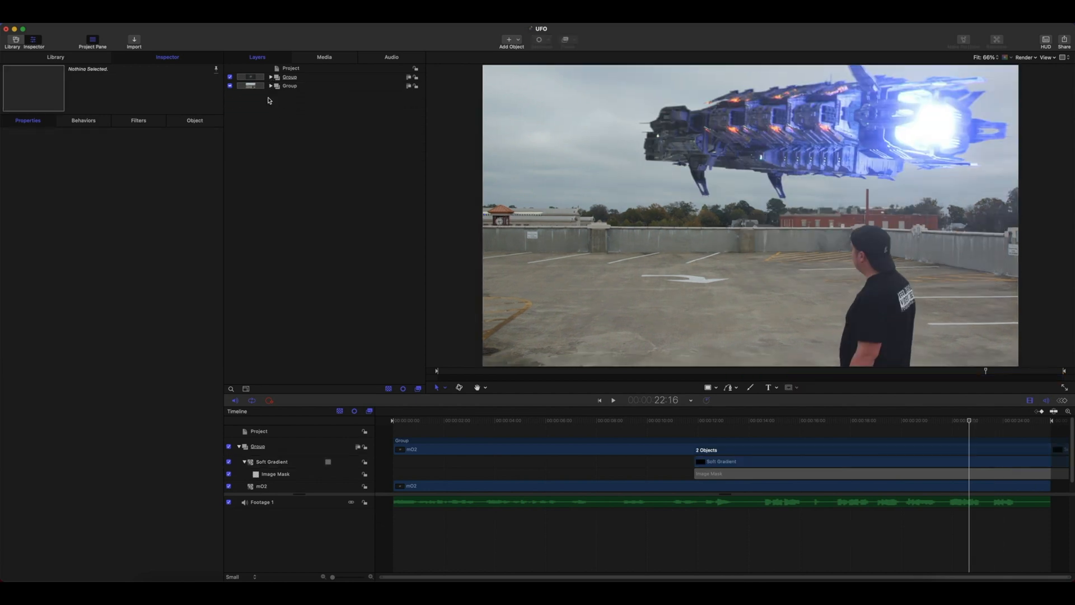
- Combine the two top-level groups into one parent group and collapse it in the layer list
left_click_drag(296, 102, 295, 83)
right_click(312, 82)
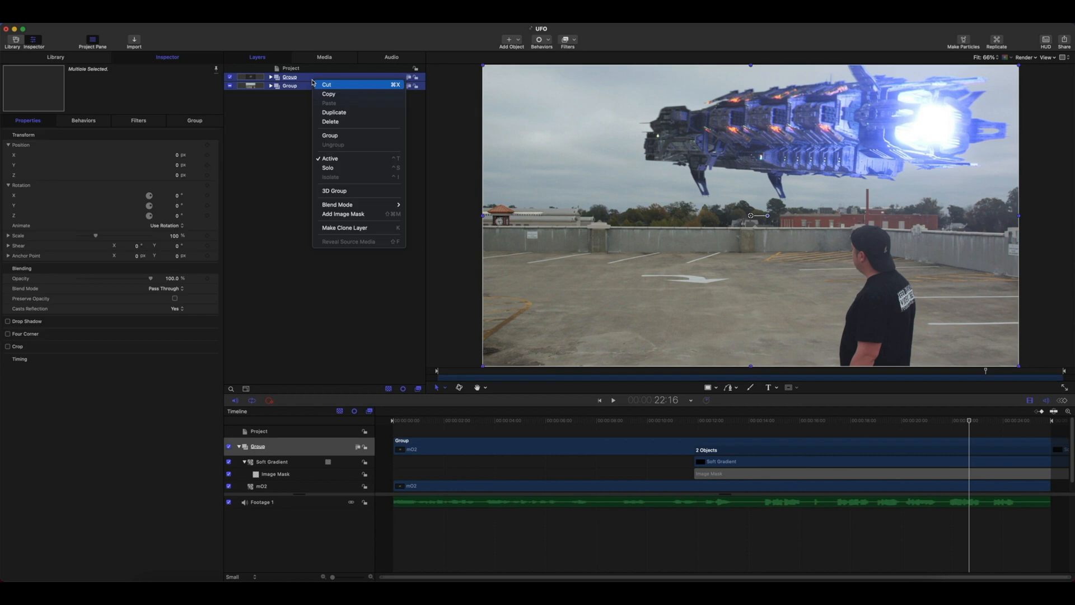
left_click(324, 136)
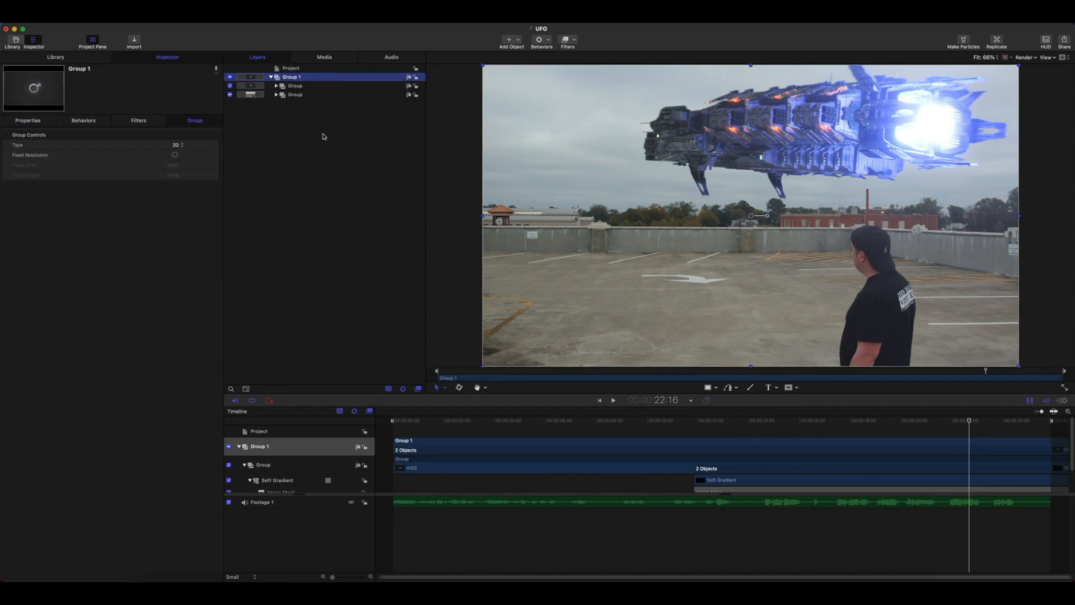
left_click(271, 77)
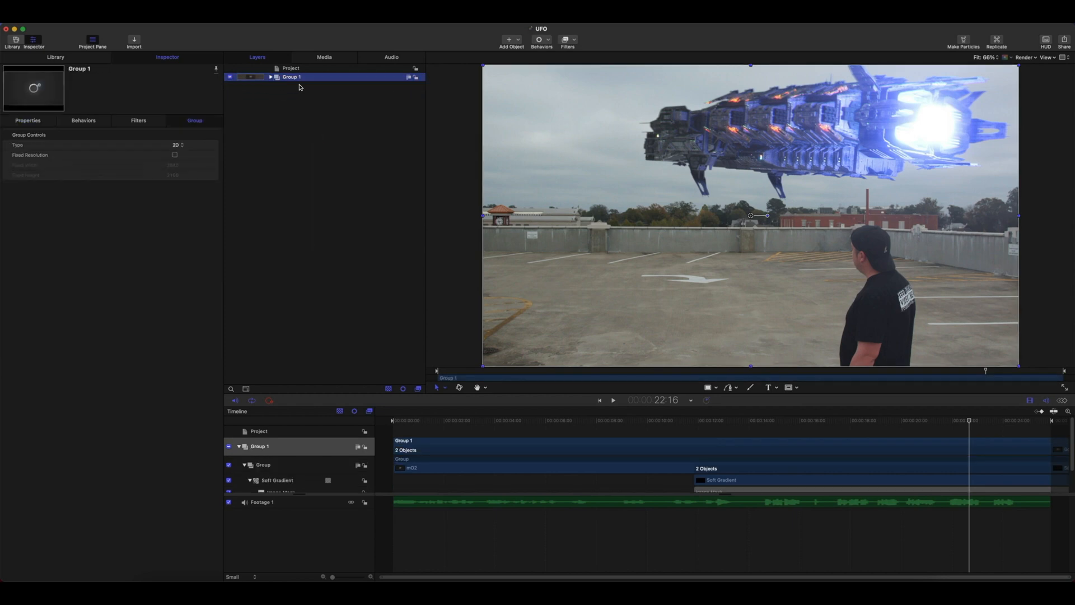
- Apply the motionVFX mFilmLook filter to the new parent group
left_click(574, 43)
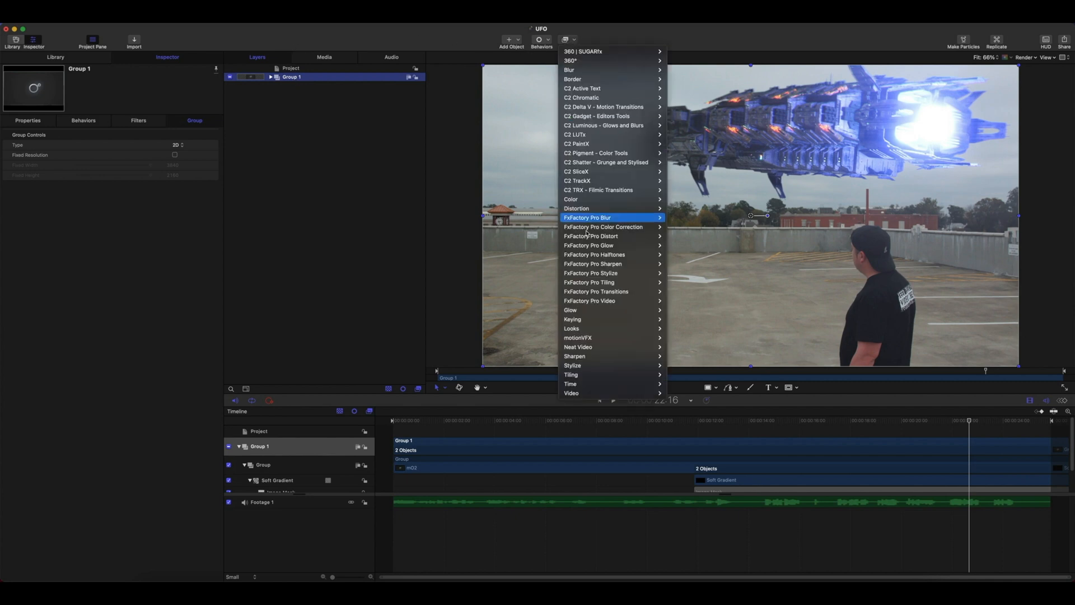
mouse_move(631, 339)
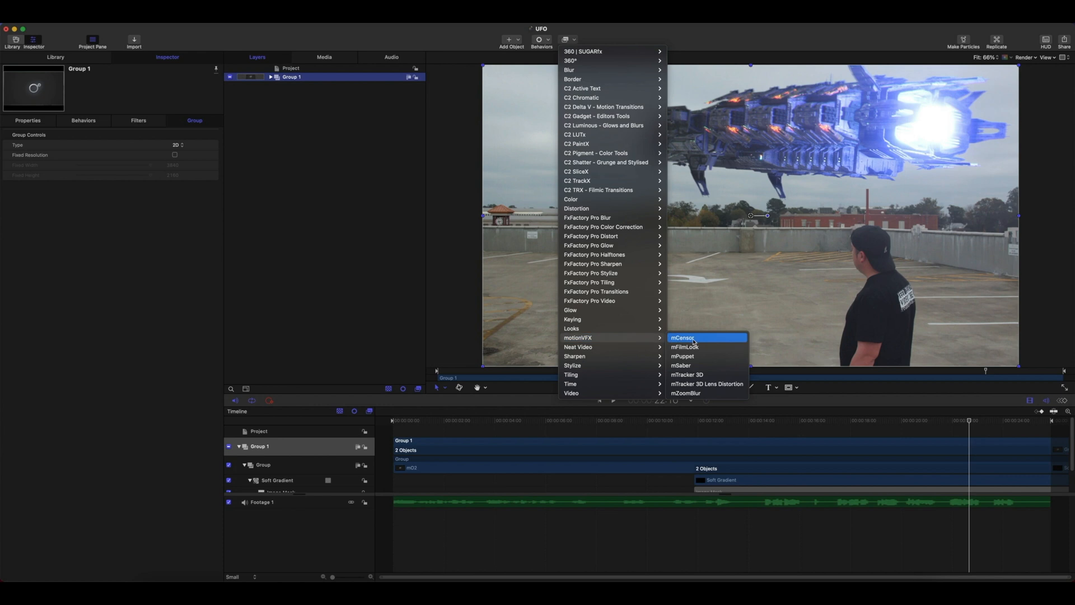
left_click(694, 349)
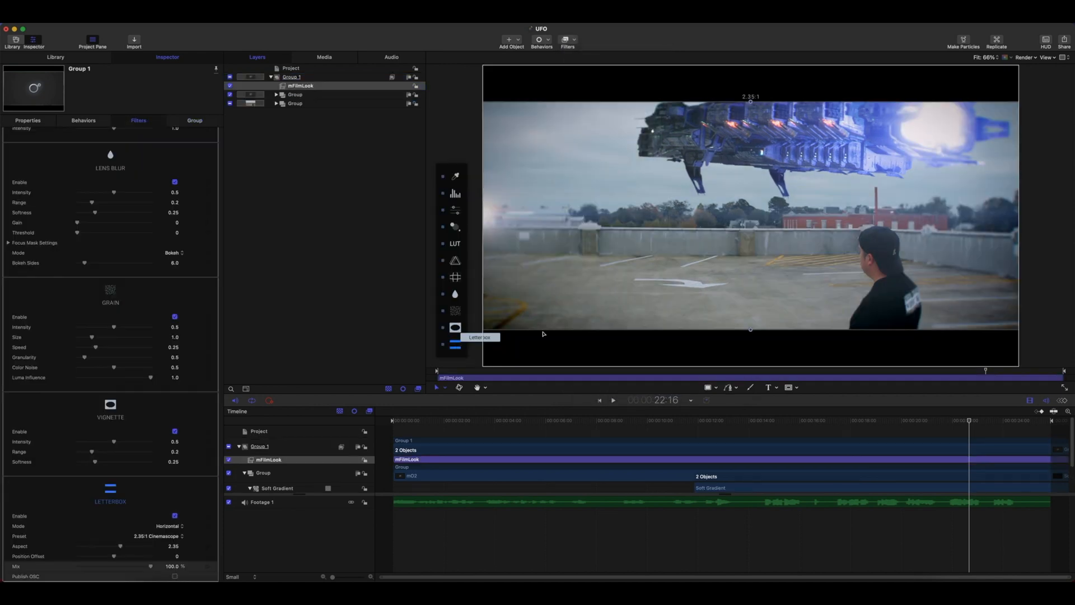
- Set mFilmLook's letterbox to the 1.85:1 Vistavision aspect and turn off its light flare effect over the frame
left_click(459, 346)
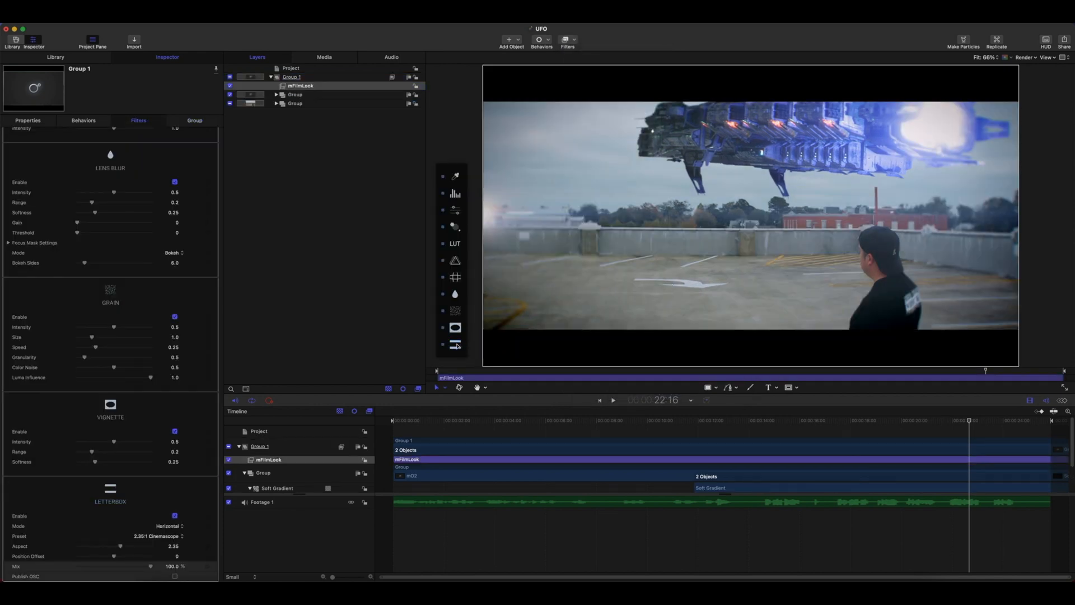
left_click(457, 345)
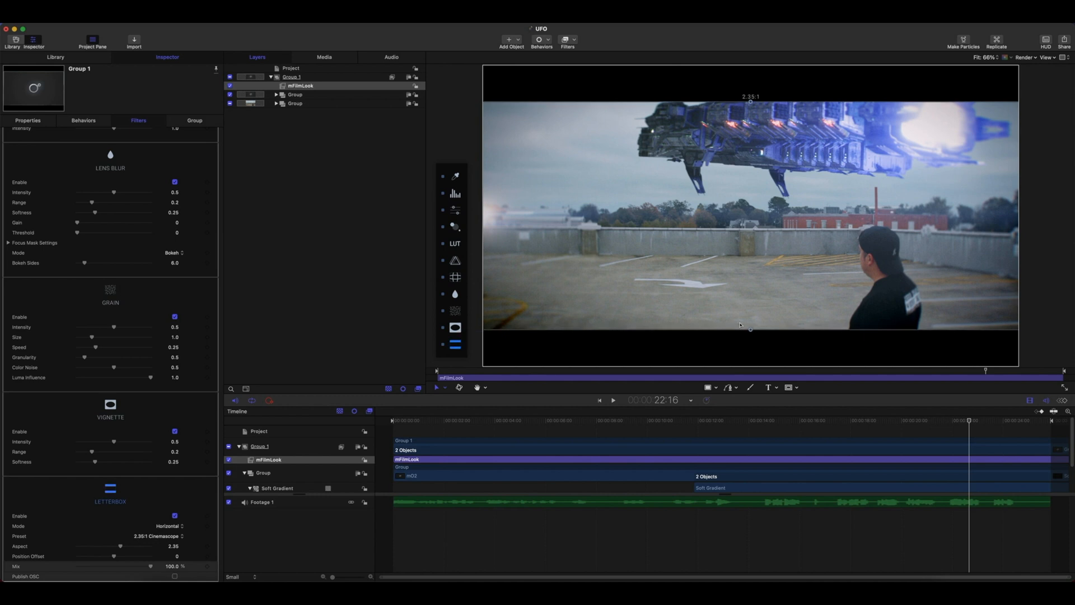
left_click_drag(752, 331, 751, 360)
left_click(443, 228)
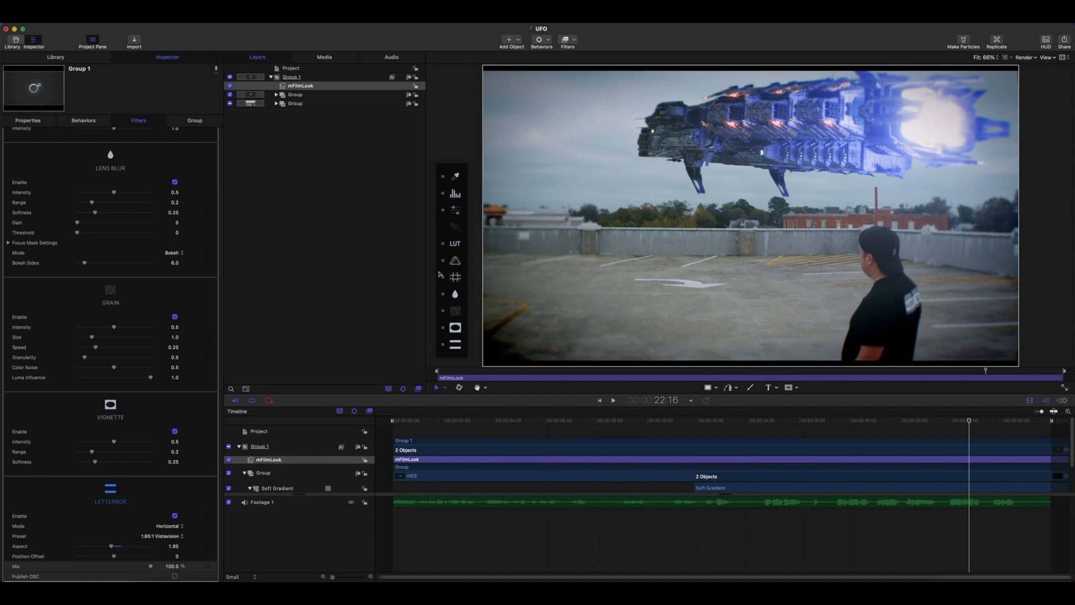
- Set mFilmLook's grain intensity to 0.26, vignette range to 0.15 and vignette intensity to 0.37, previewing the shot at 15:21 and 20:12
mouse_move(457, 314)
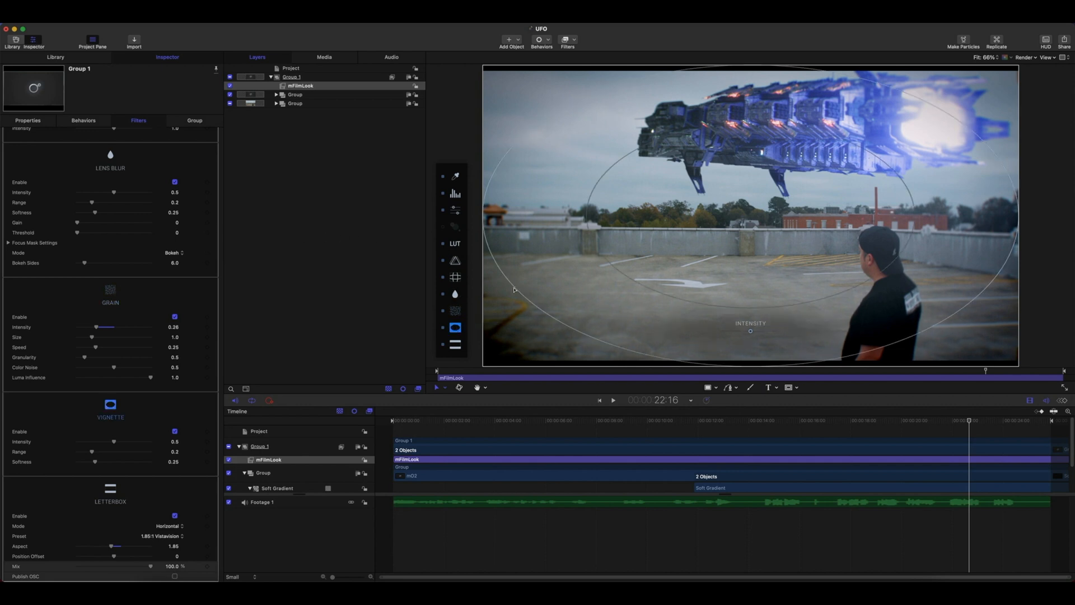
left_click_drag(513, 289, 445, 324)
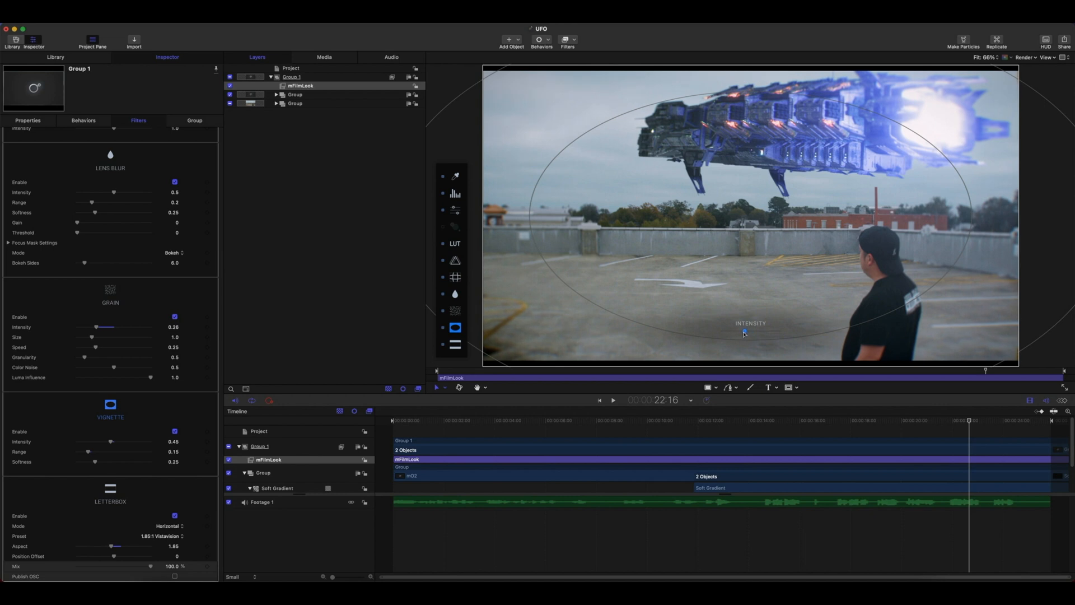
left_click_drag(743, 334, 743, 334)
left_click_drag(747, 426, 798, 426)
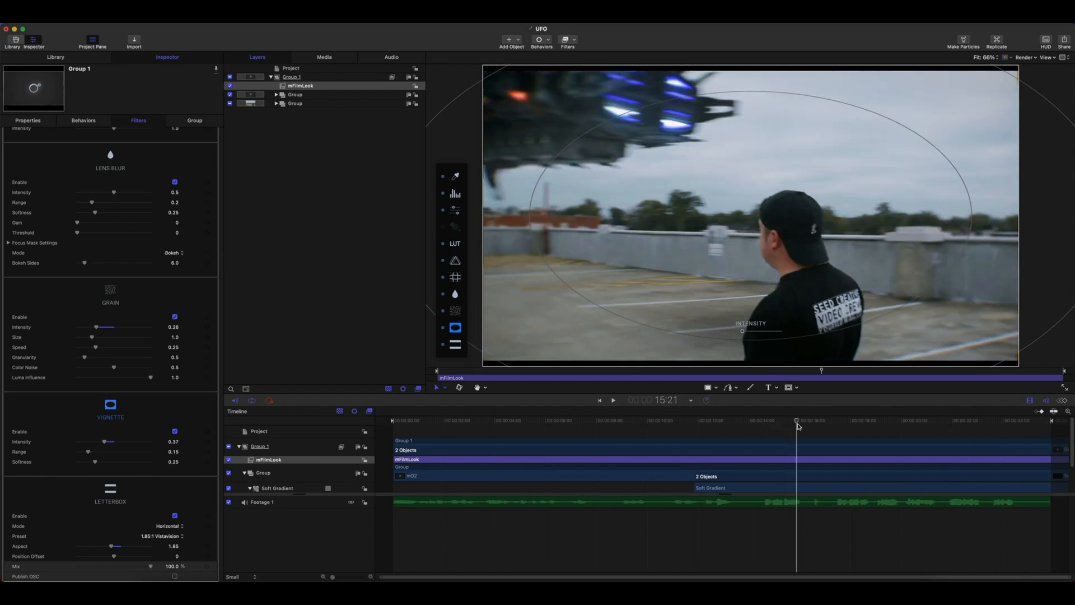
left_click_drag(799, 426, 915, 426)
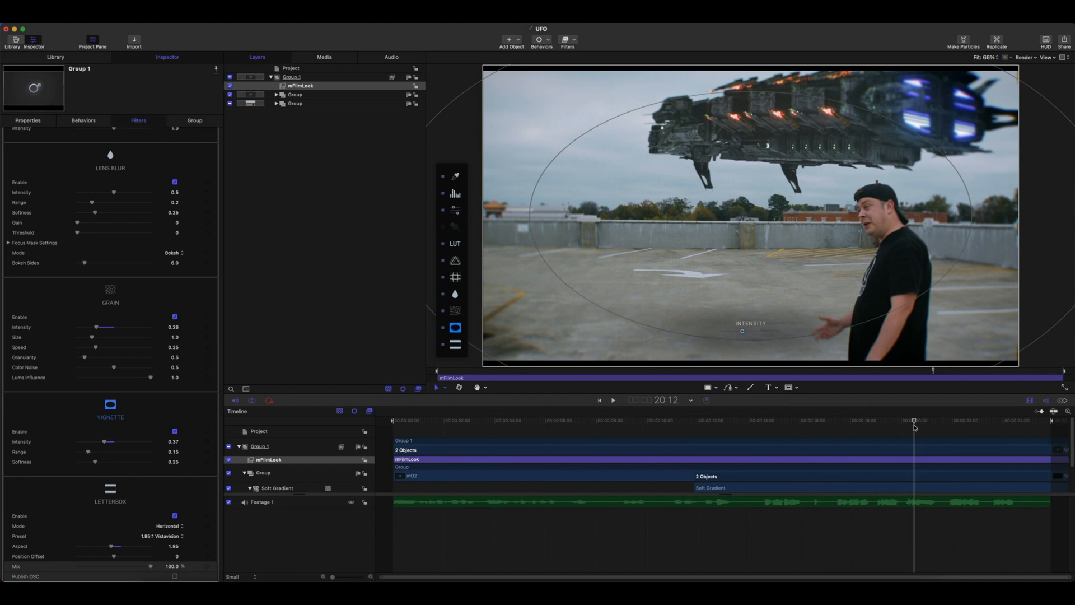